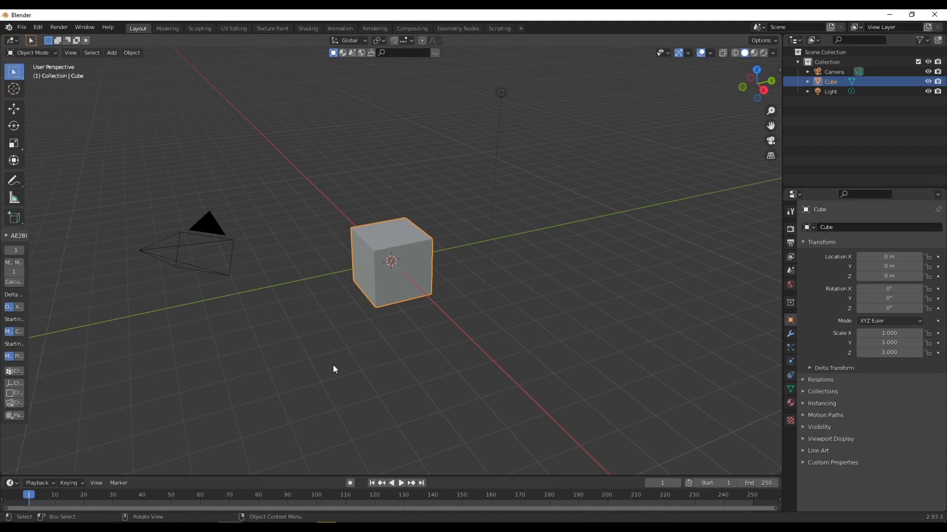
- Switch to the MPC-BE media player, review Black panther scene.mp4 full screen, and close the player
{"action": "left_click", "coordinate": [326, 524]}
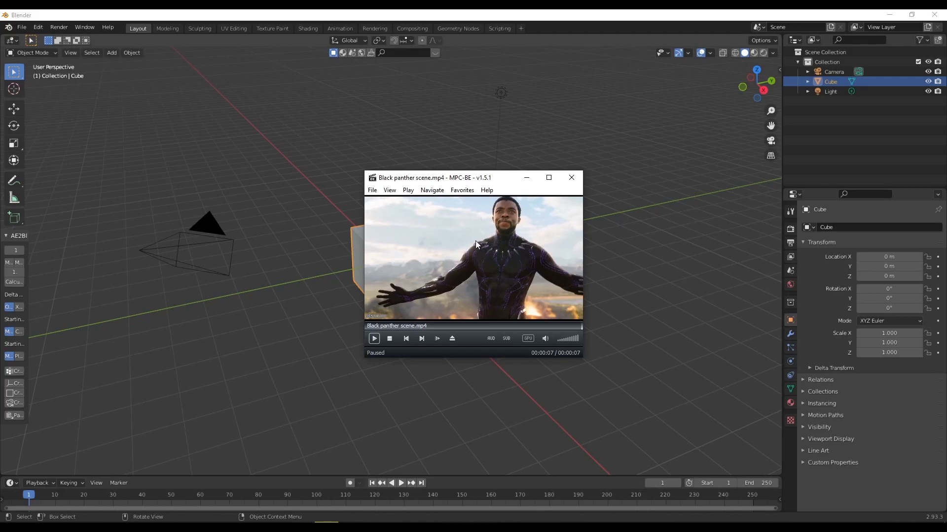
{"action": "double_click", "coordinate": [468, 252]}
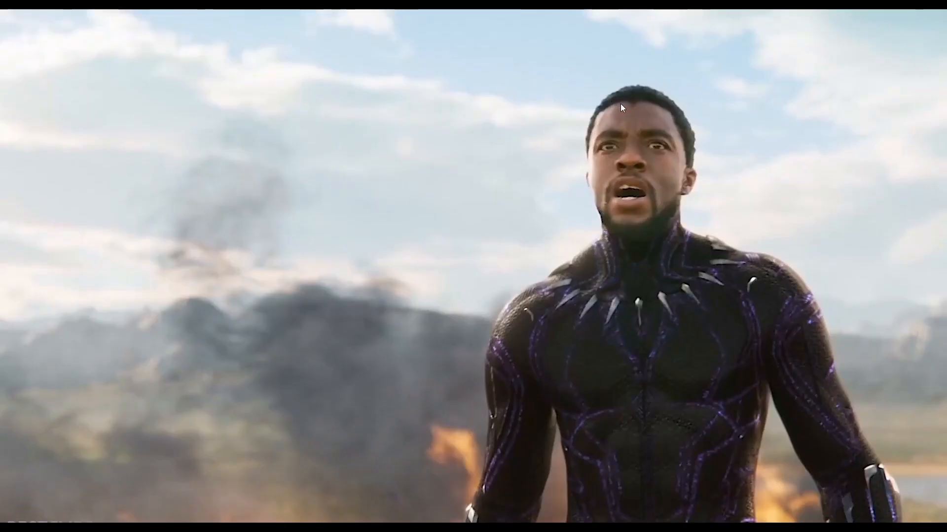
{"action": "left_click", "coordinate": [311, 192]}
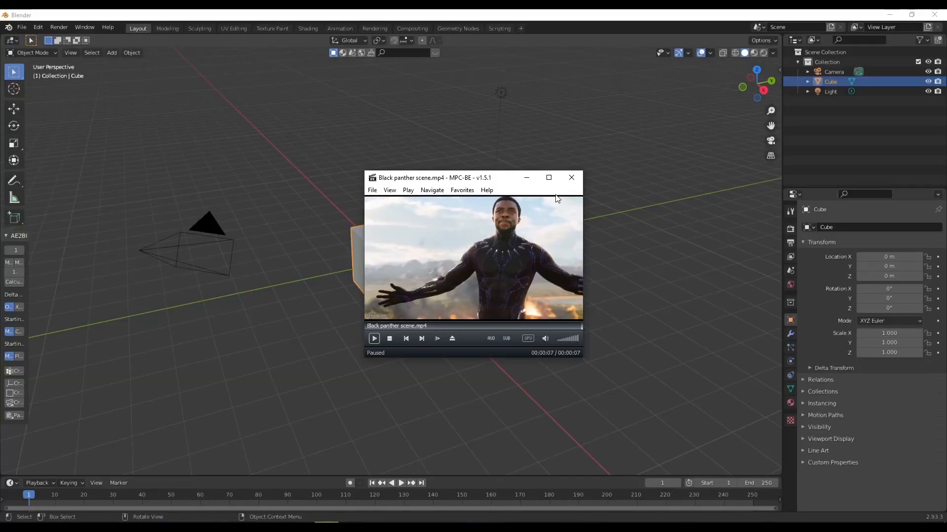
{"action": "double_click", "coordinate": [558, 260]}
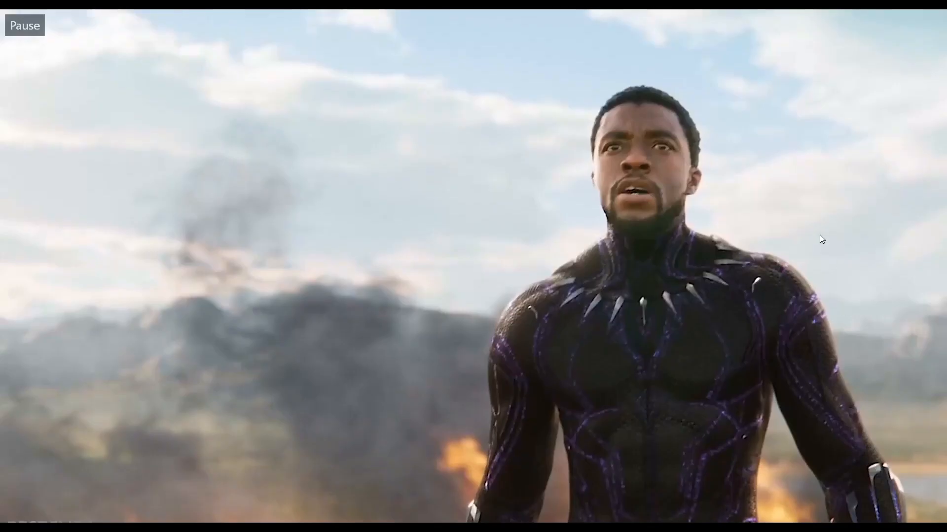
{"action": "left_click", "coordinate": [799, 172]}
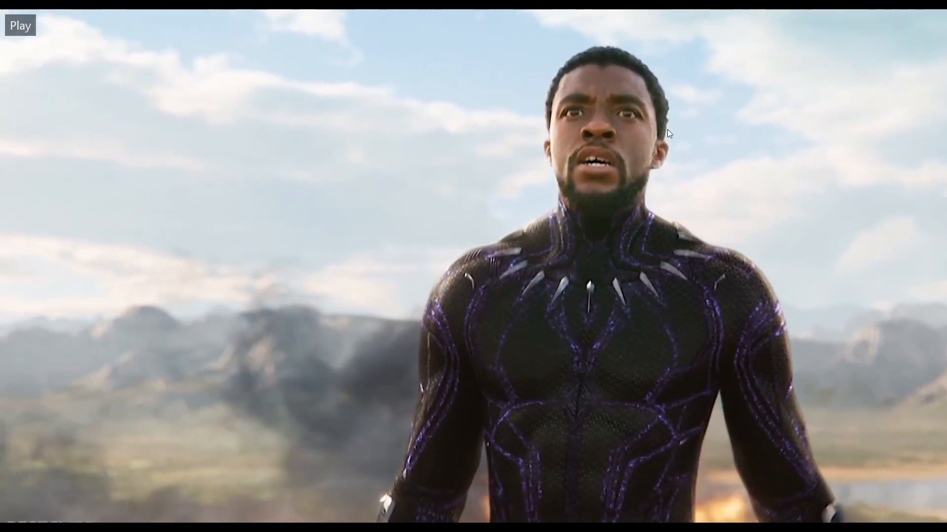
{"action": "left_click", "coordinate": [463, 226]}
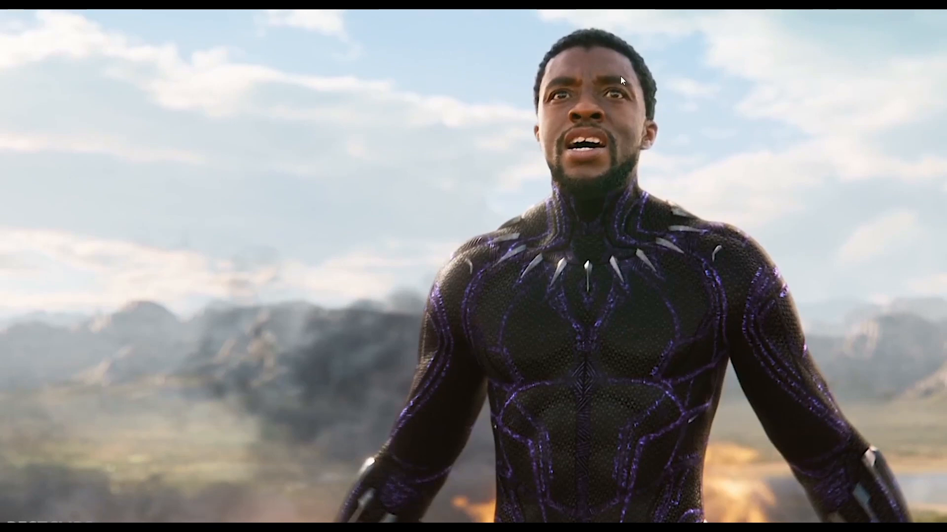
{"action": "double_click", "coordinate": [465, 149]}
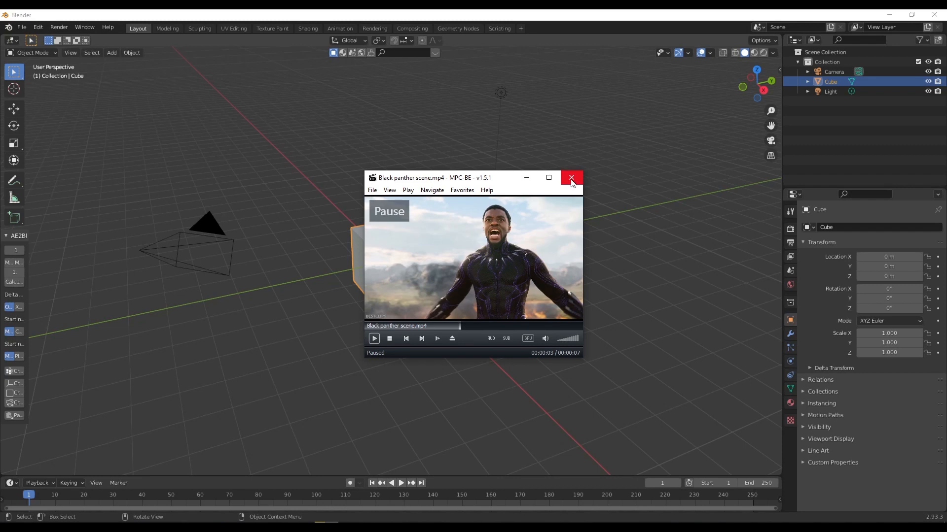
{"action": "left_click", "coordinate": [571, 179]}
- Deselect the cube and widen the 3D viewport's tool area to reveal the AE2Blend options
{"action": "left_click", "coordinate": [312, 129]}
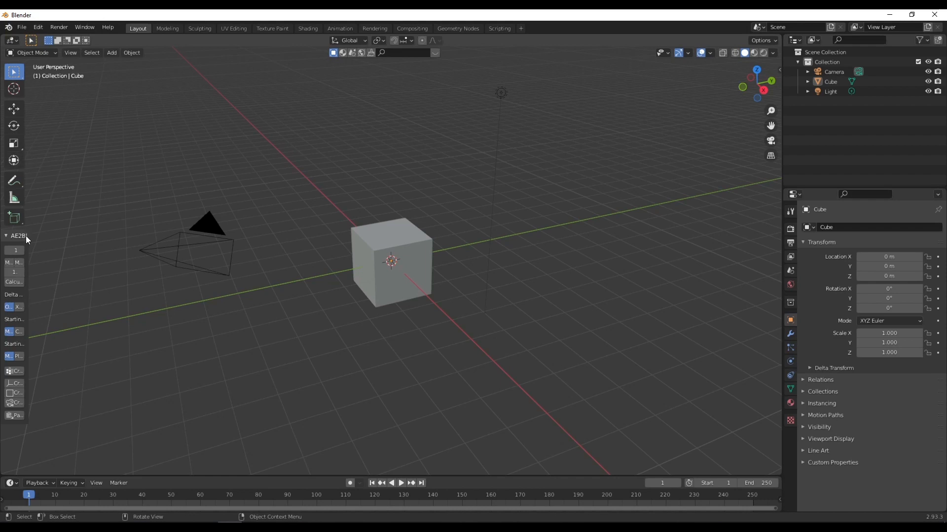
{"action": "left_click_drag", "start_coordinate": [28, 236], "coordinate": [53, 236]}
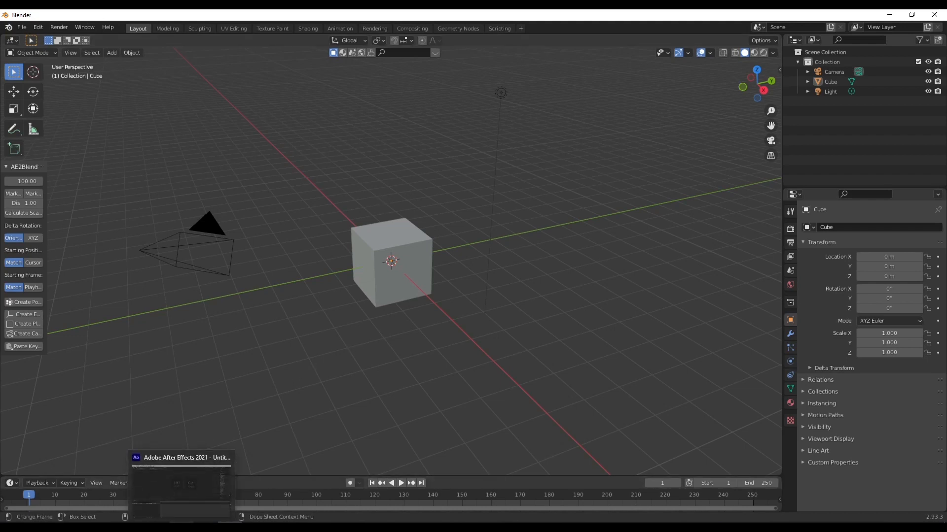
- Switch to After Effects and import the Black panther scene video from the Footage folder into the project
{"action": "left_click", "coordinate": [181, 528]}
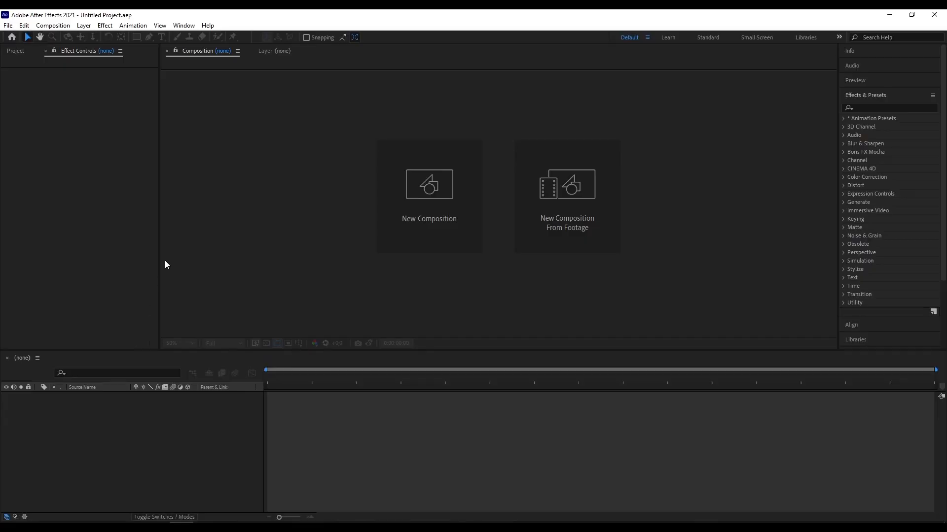
{"action": "left_click", "coordinate": [46, 51]}
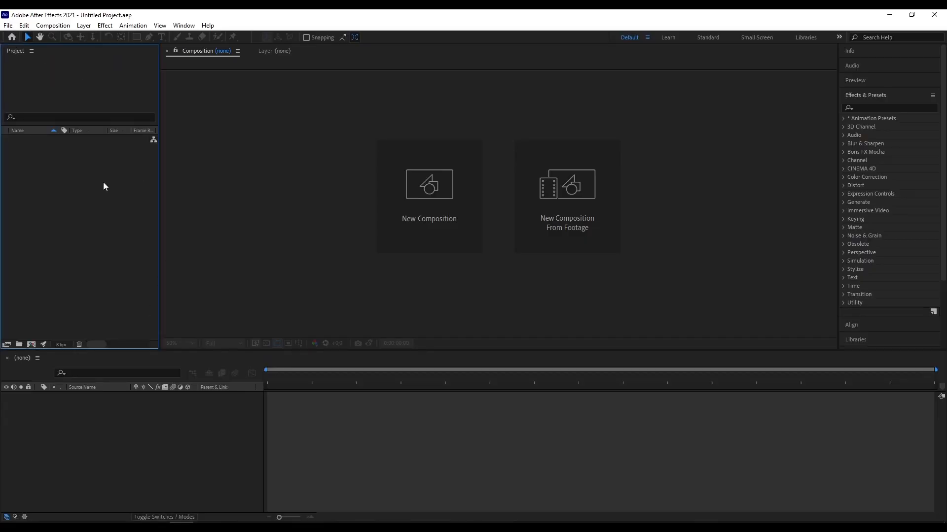
{"action": "right_click", "coordinate": [47, 191]}
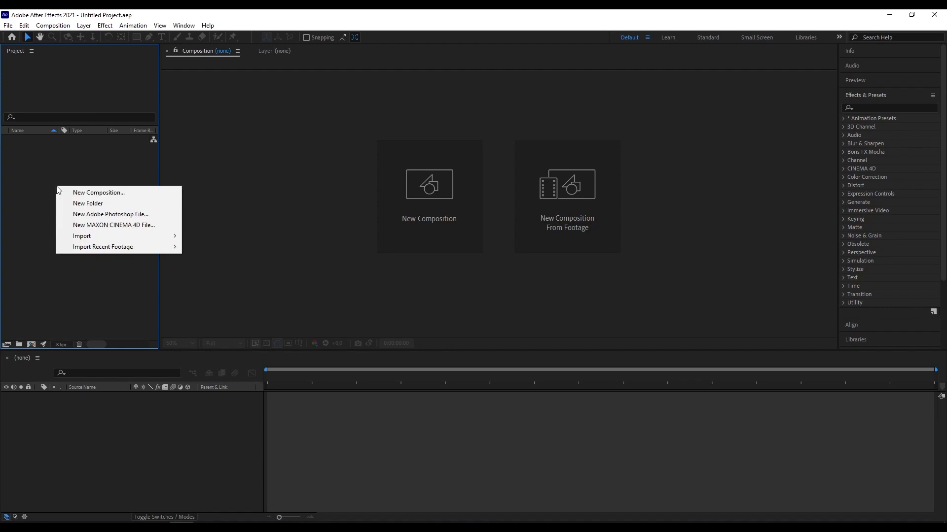
{"action": "mouse_move", "coordinate": [132, 239]}
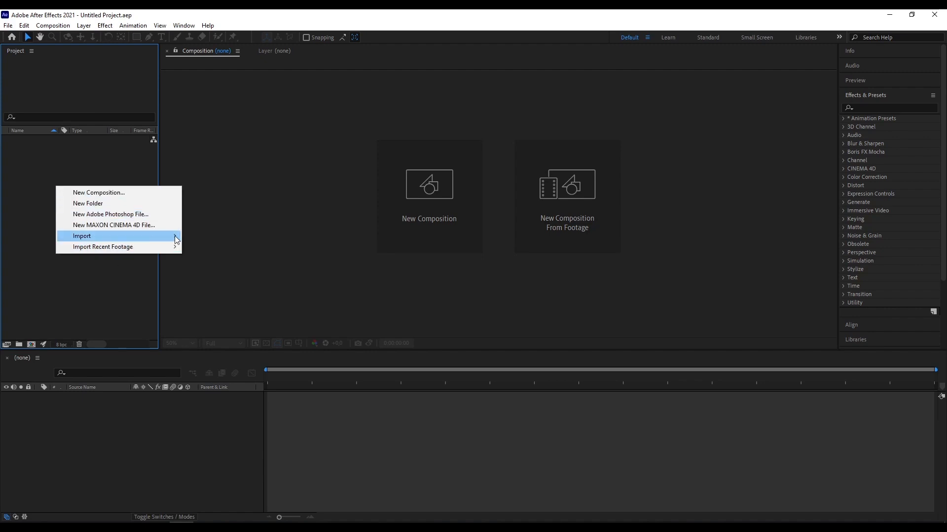
{"action": "left_click", "coordinate": [228, 238]}
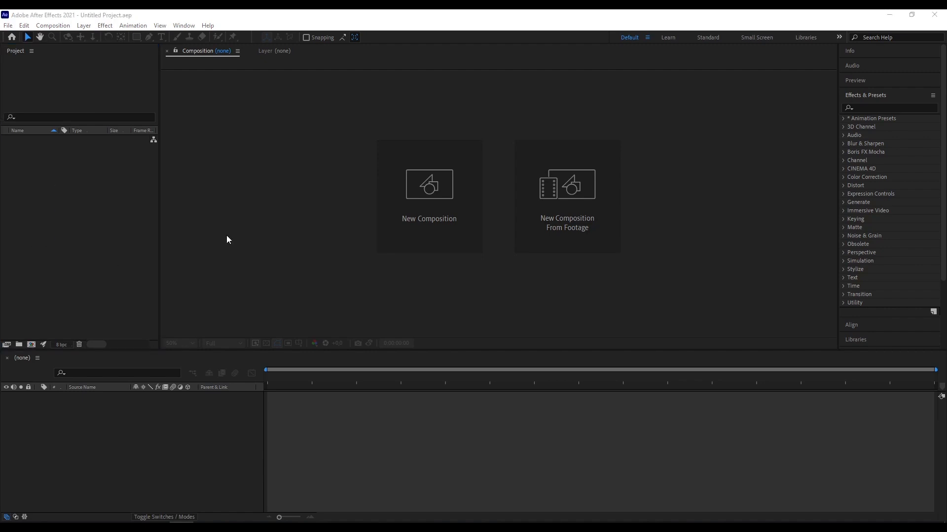
{"action": "double_click", "coordinate": [206, 104]}
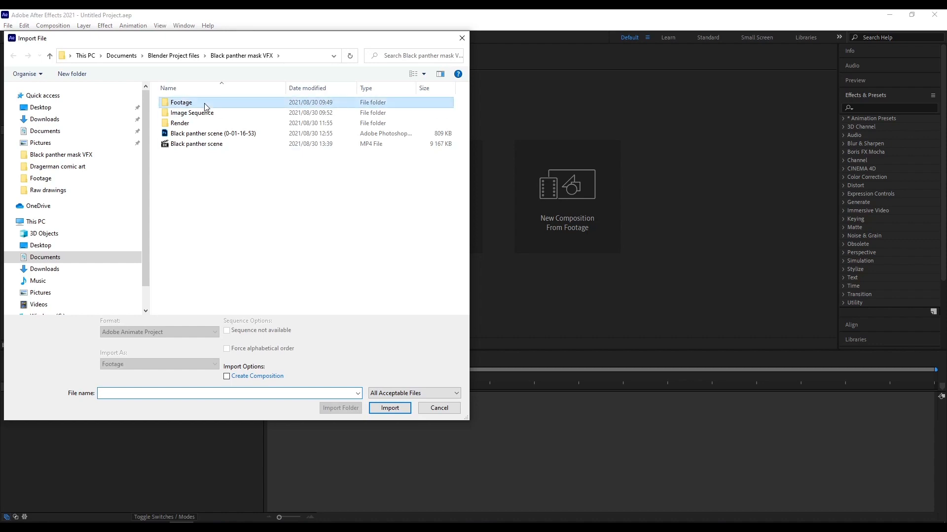
{"action": "left_click", "coordinate": [259, 117]}
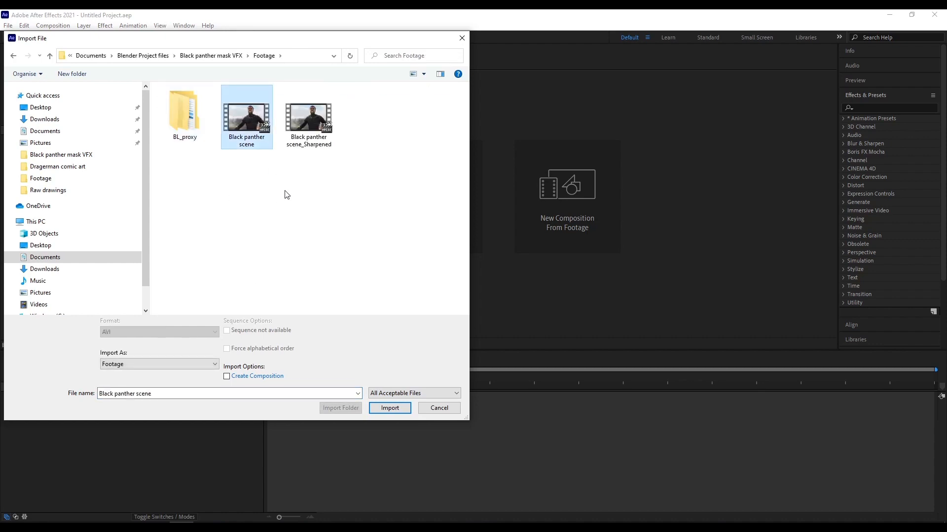
{"action": "double_click", "coordinate": [253, 120]}
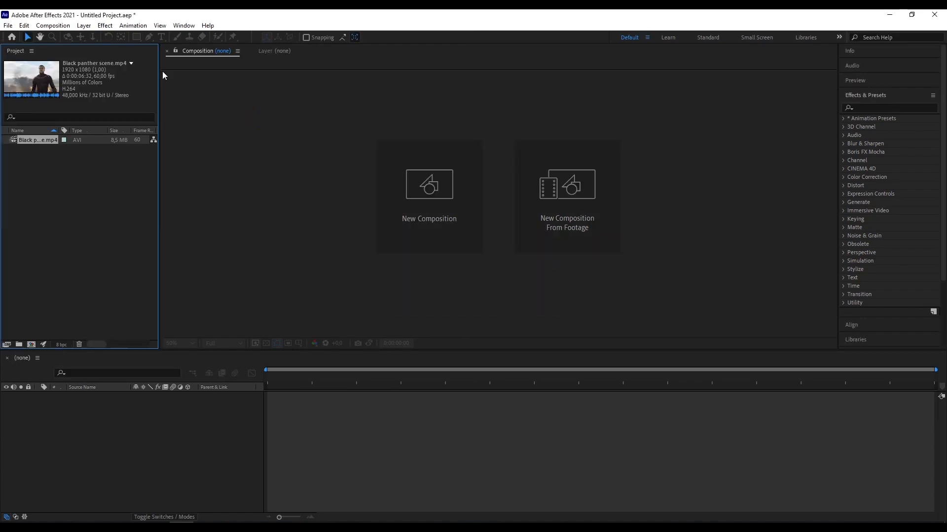
- Create a composition from the Black panther scene.mp4 footage
{"action": "left_click_drag", "start_coordinate": [54, 140], "coordinate": [129, 441]}
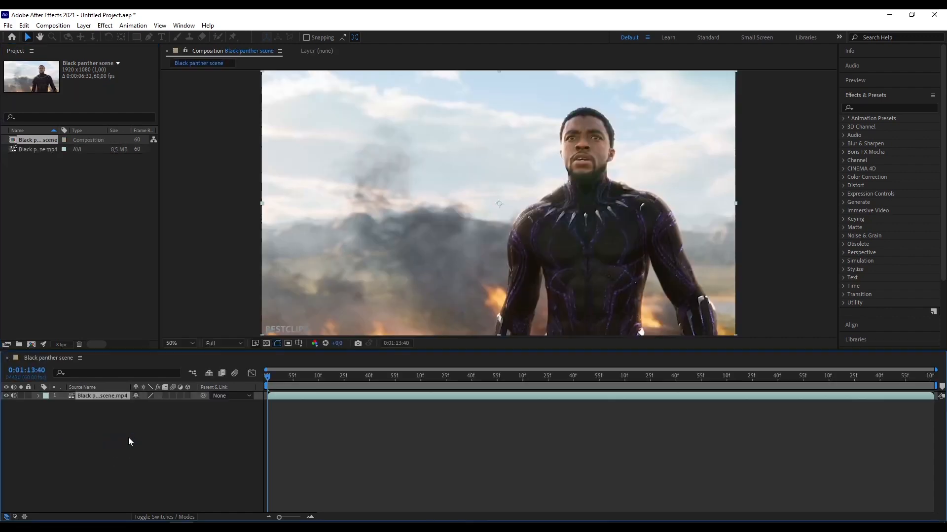
{"action": "left_click_drag", "start_coordinate": [603, 188], "coordinate": [624, 188]}
{"action": "left_click_drag", "start_coordinate": [576, 161], "coordinate": [573, 170]}
{"action": "key", "text": "v"}
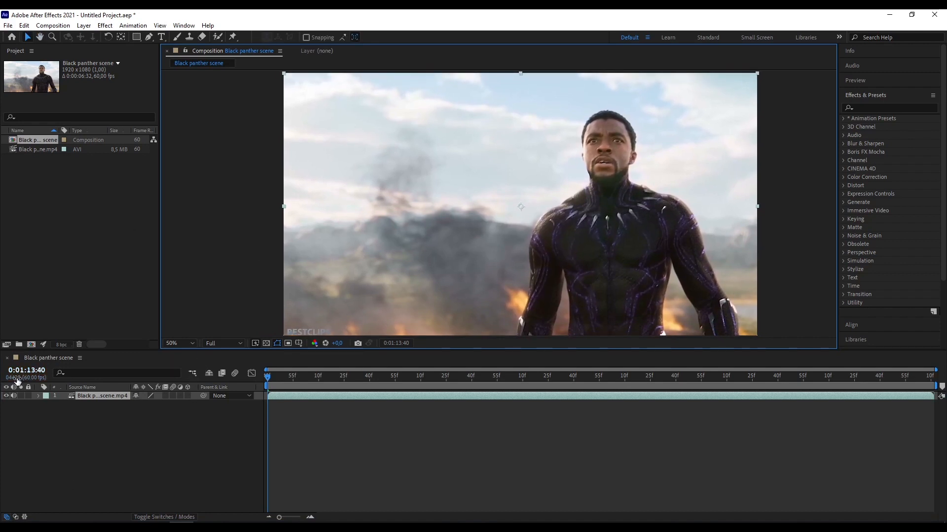
{"action": "left_click", "coordinate": [34, 412]}
{"action": "left_click_drag", "start_coordinate": [532, 205], "coordinate": [540, 206]}
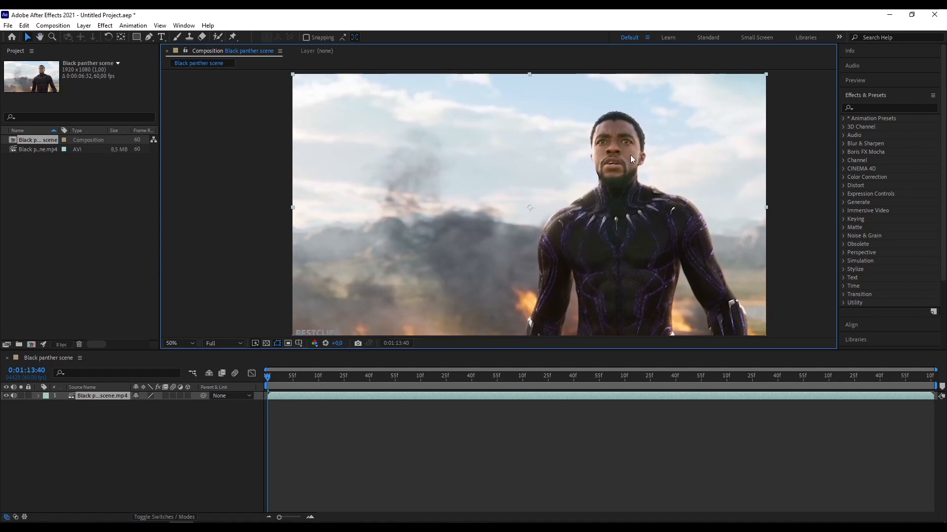
{"action": "key", "text": "h"}
{"action": "left_click_drag", "start_coordinate": [549, 212], "coordinate": [547, 207]}
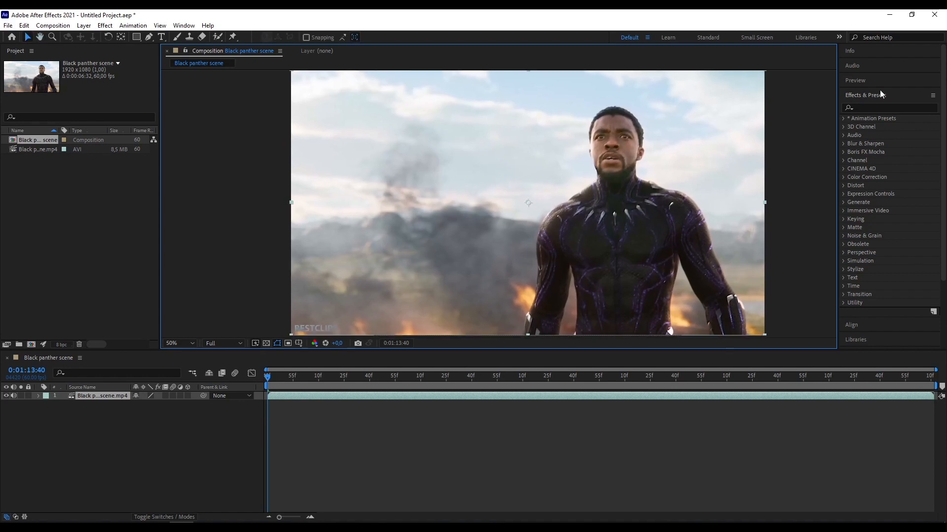
- Find the 3D Camera Tracker effect by searching for "track" and apply it to the Black panther scene.mp4 layer
{"action": "left_click", "coordinate": [870, 107]}
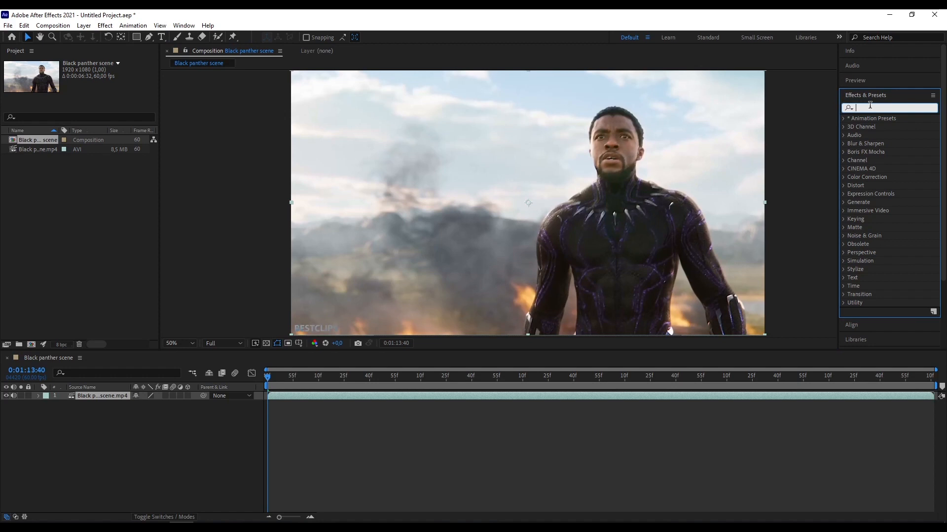
{"action": "type", "text": "track"}
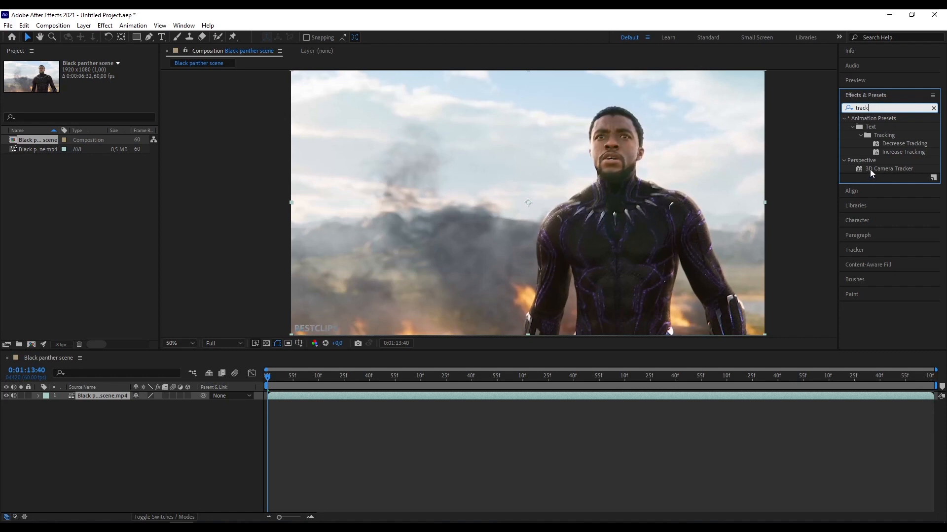
{"action": "left_click_drag", "start_coordinate": [885, 167], "coordinate": [101, 400]}
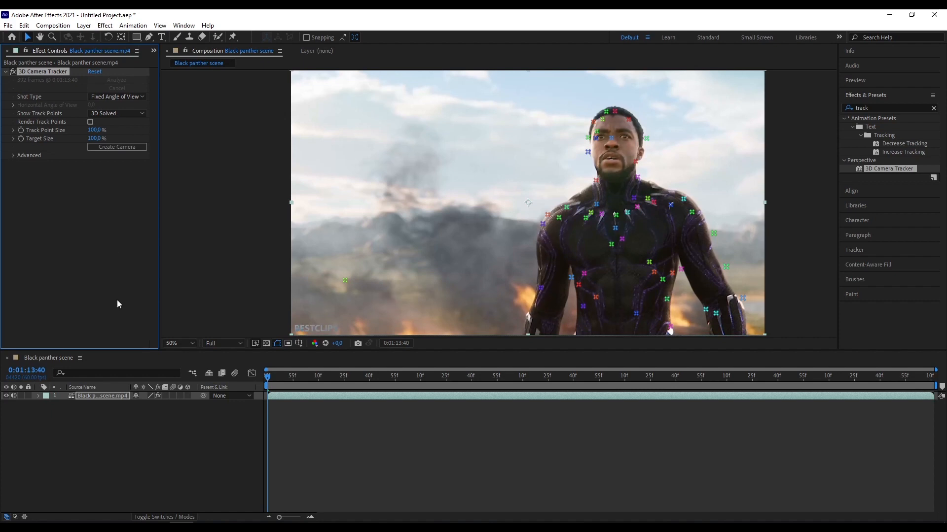
- At 0:01:17:26, select the track target on the character's face and set it as the ground plane and origin
{"action": "left_click_drag", "start_coordinate": [275, 374], "coordinate": [323, 373]}
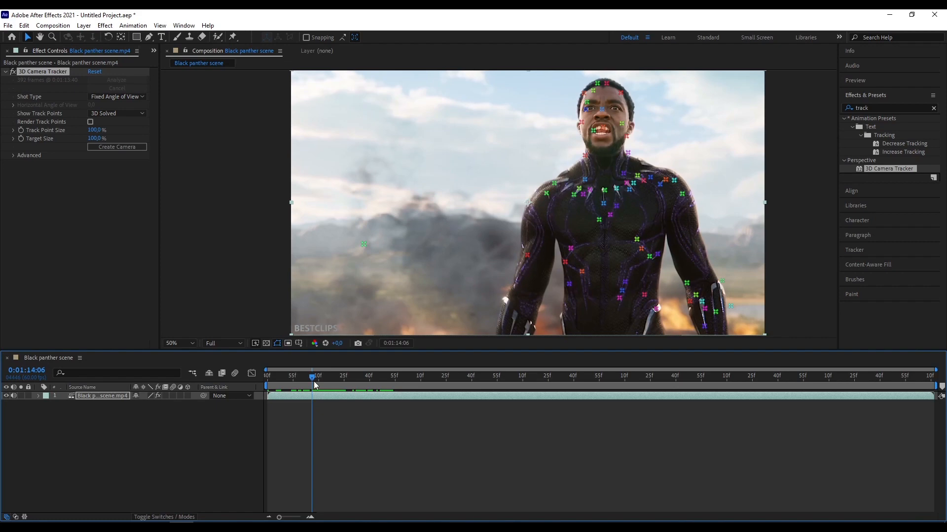
{"action": "left_click_drag", "start_coordinate": [312, 377], "coordinate": [379, 366]}
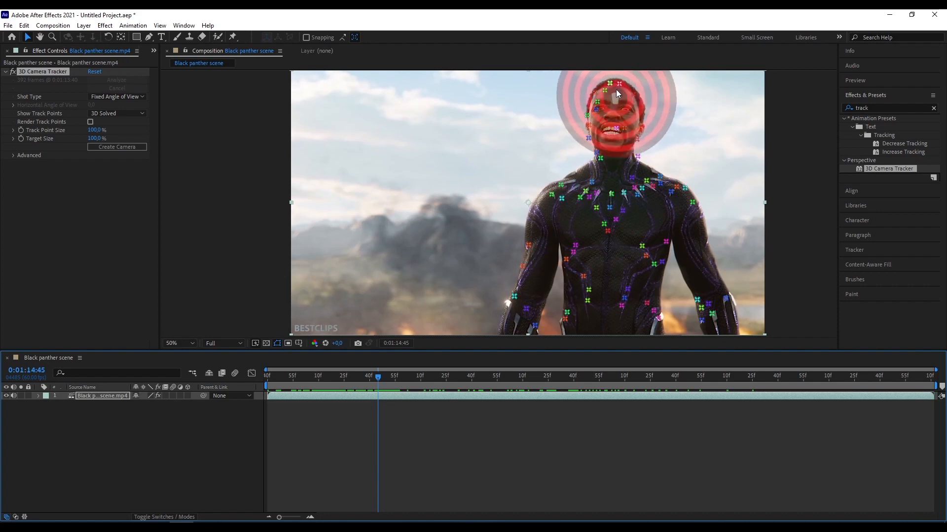
{"action": "left_click_drag", "start_coordinate": [379, 377], "coordinate": [284, 378]}
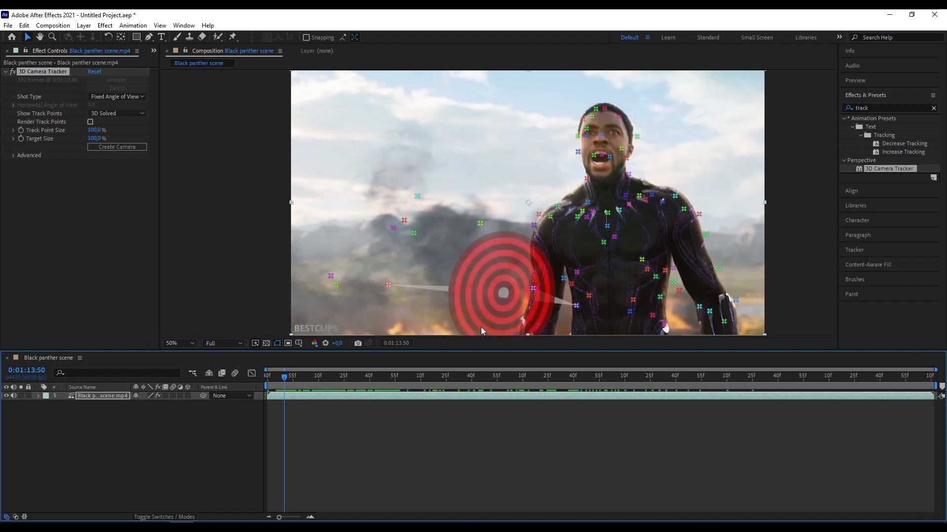
{"action": "left_click_drag", "start_coordinate": [429, 381], "coordinate": [557, 376]}
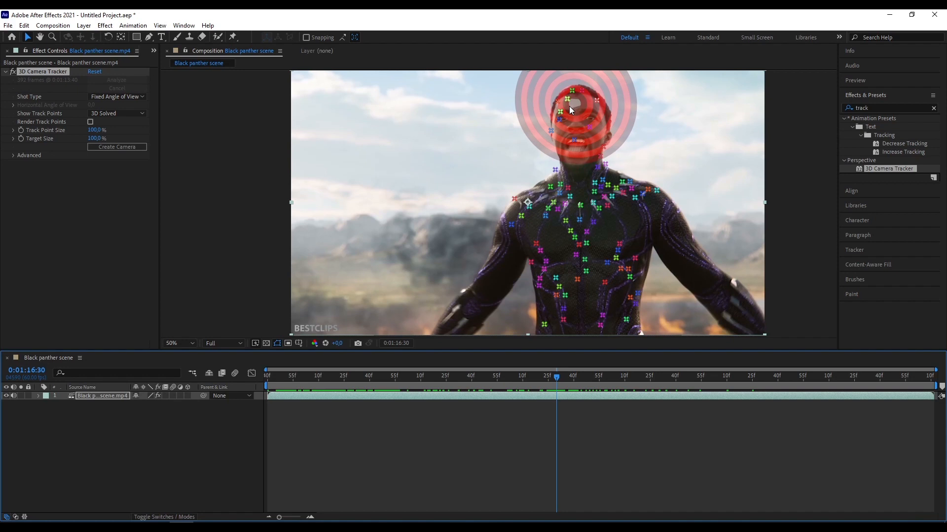
{"action": "left_click", "coordinate": [651, 377]}
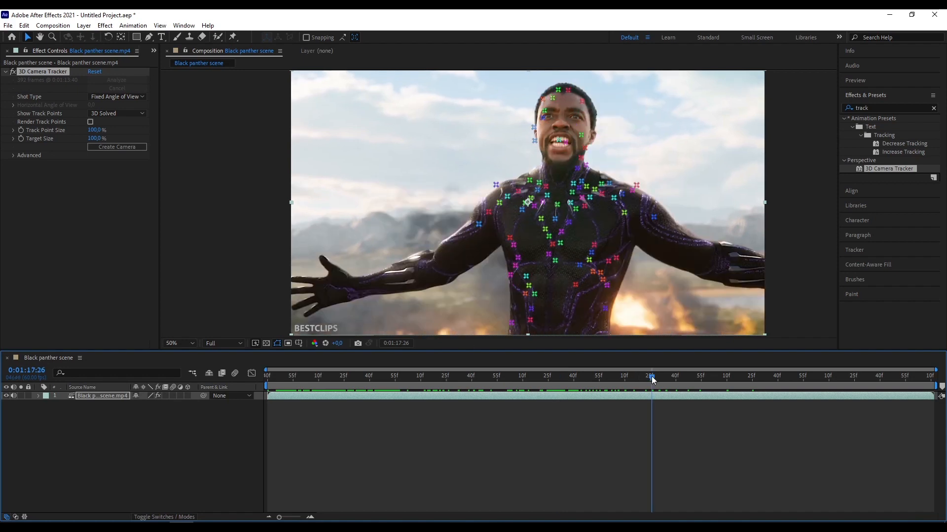
{"action": "left_click", "coordinate": [561, 101]}
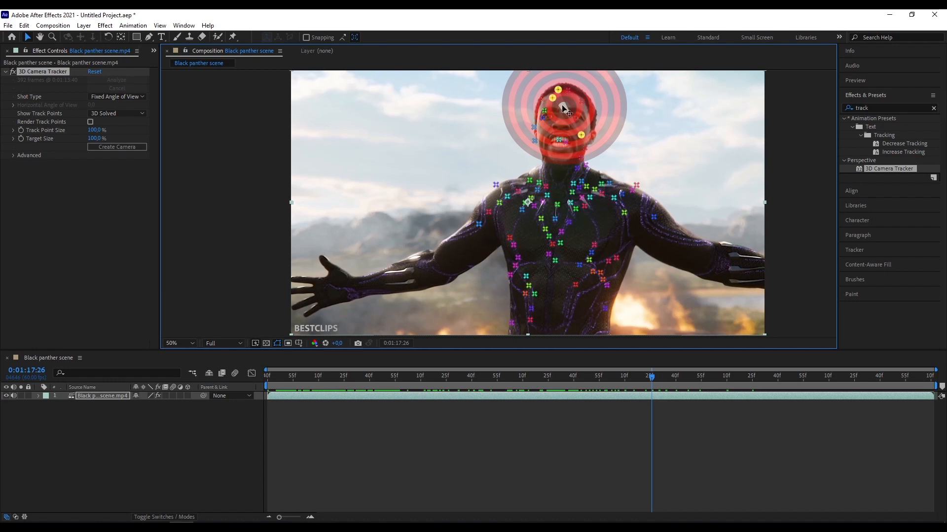
{"action": "right_click", "coordinate": [562, 105]}
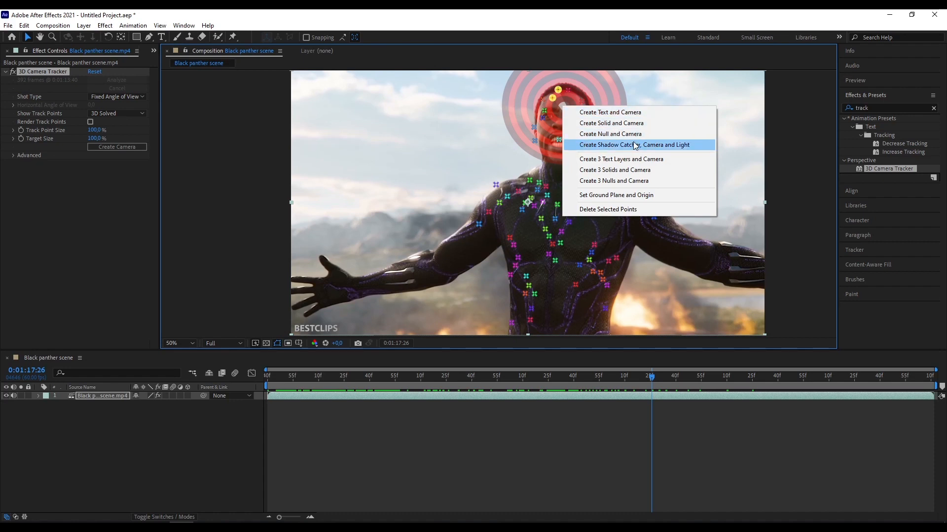
{"action": "left_click", "coordinate": [622, 196]}
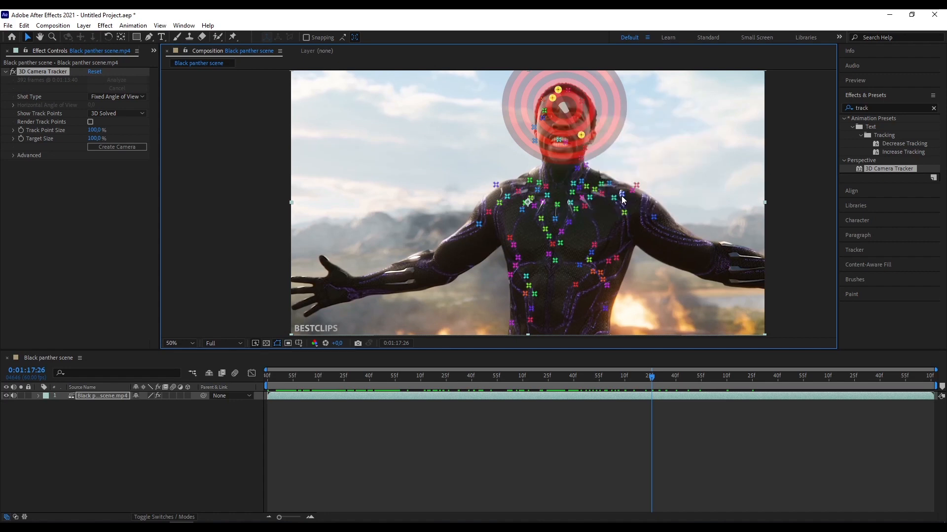
- Try to create three solids and a camera from the selected face track points
{"action": "right_click", "coordinate": [562, 106]}
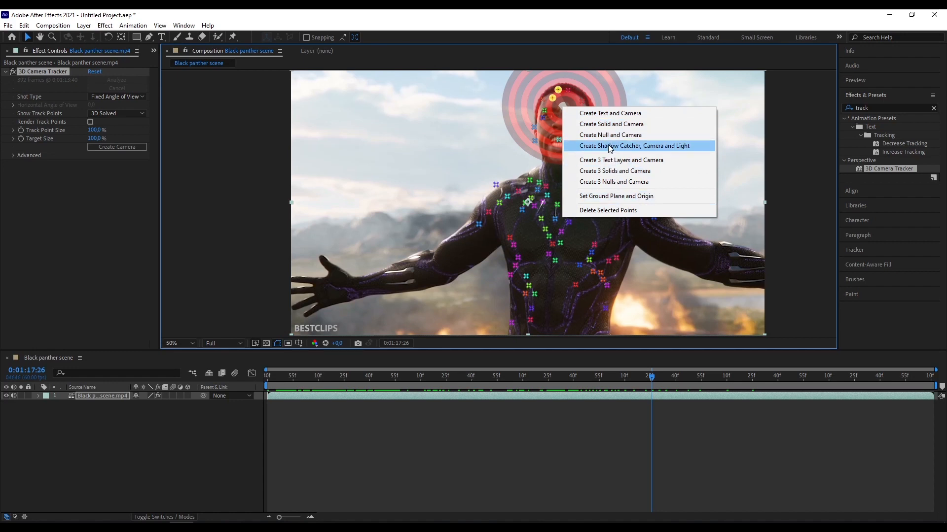
{"action": "left_click", "coordinate": [625, 171]}
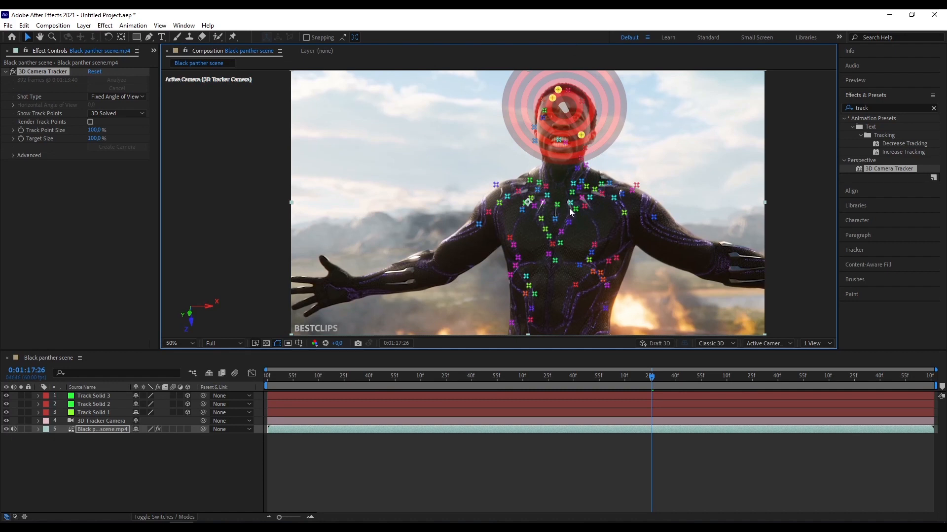
{"action": "key", "text": "ctrl+z"}
- Create a single solid and a camera from the selected face track points, and preview how the solid follows the head
{"action": "right_click", "coordinate": [565, 111]}
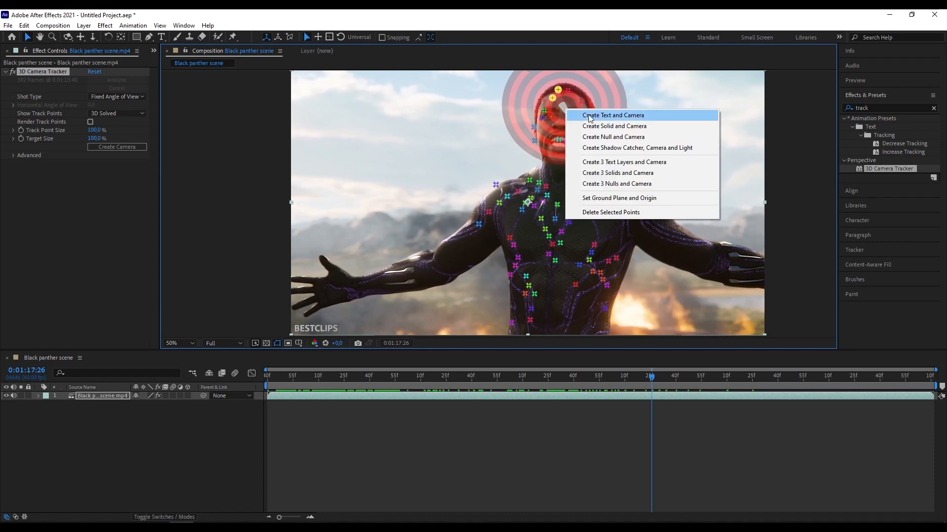
{"action": "left_click", "coordinate": [606, 126]}
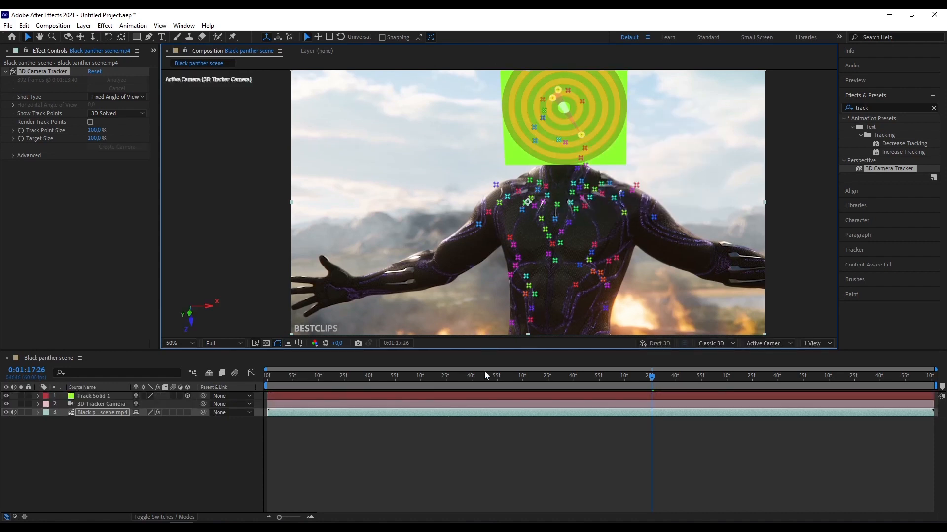
{"action": "left_click", "coordinate": [348, 474]}
{"action": "left_click", "coordinate": [307, 377]}
{"action": "key", "text": "space"}
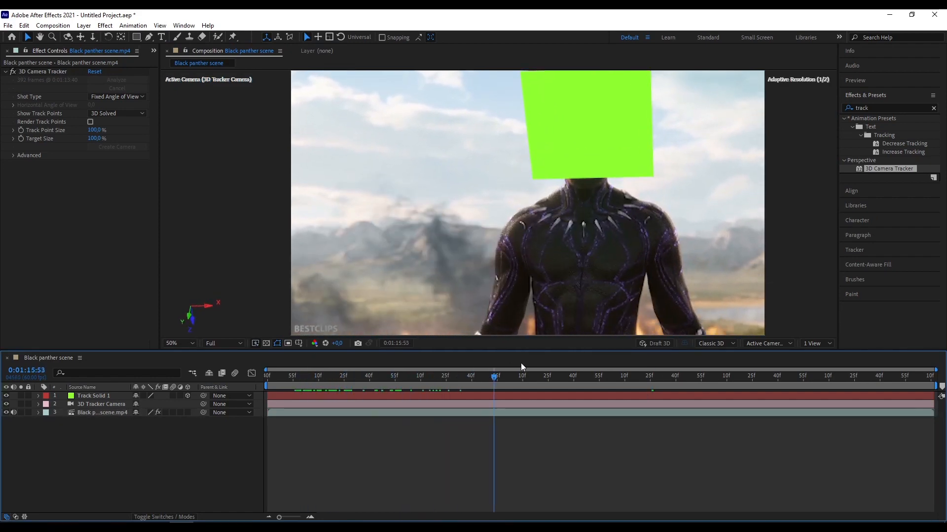
{"action": "left_click_drag", "start_coordinate": [781, 351], "coordinate": [272, 388]}
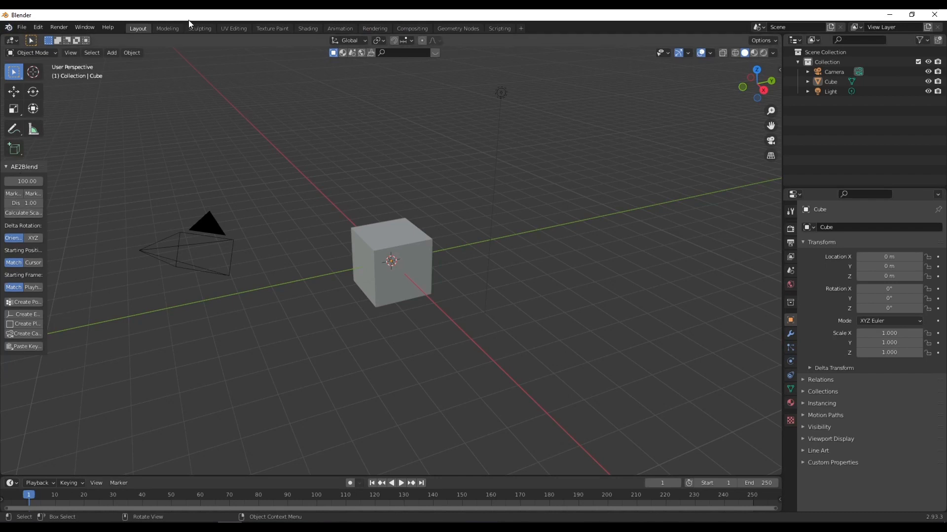
- Switch to Blender, look at the add-on preferences and the add-on installation dialog, and close both without installing anything
{"action": "left_click", "coordinate": [38, 27]}
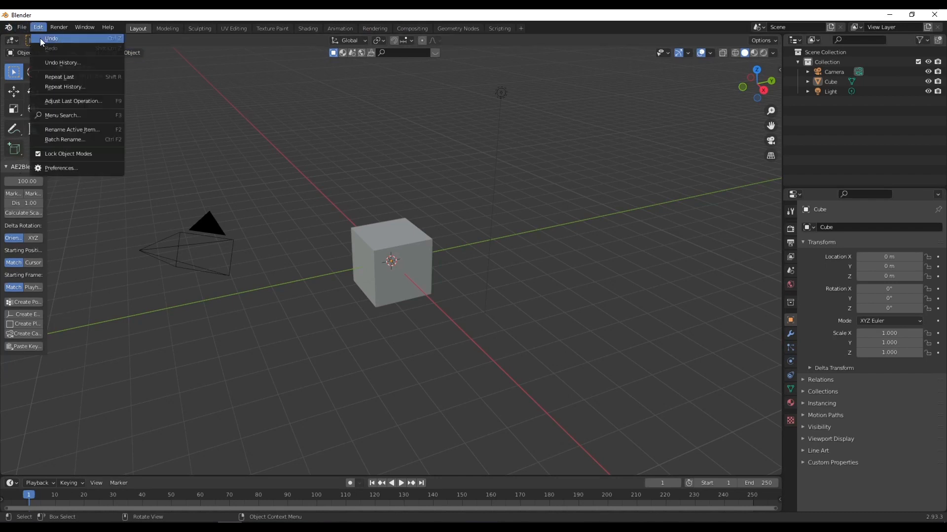
{"action": "left_click", "coordinate": [92, 165]}
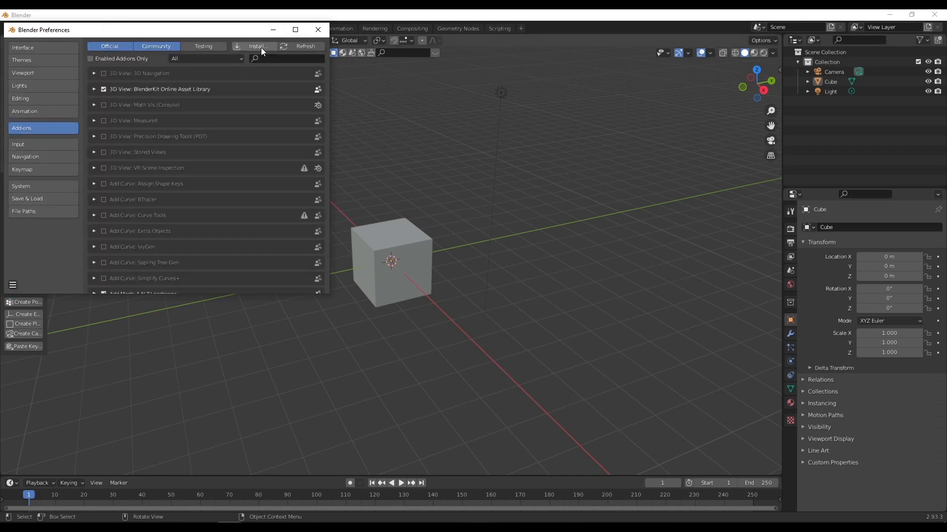
{"action": "left_click", "coordinate": [261, 47]}
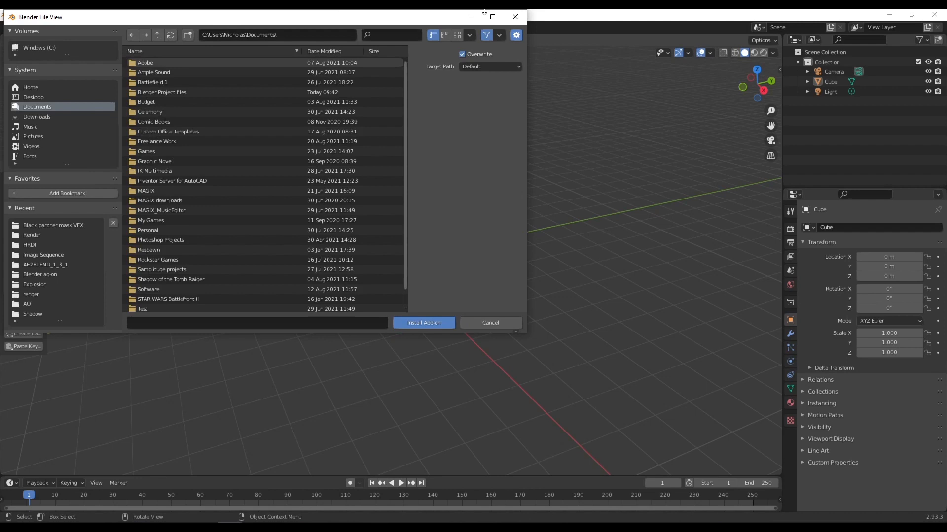
{"action": "left_click", "coordinate": [515, 17]}
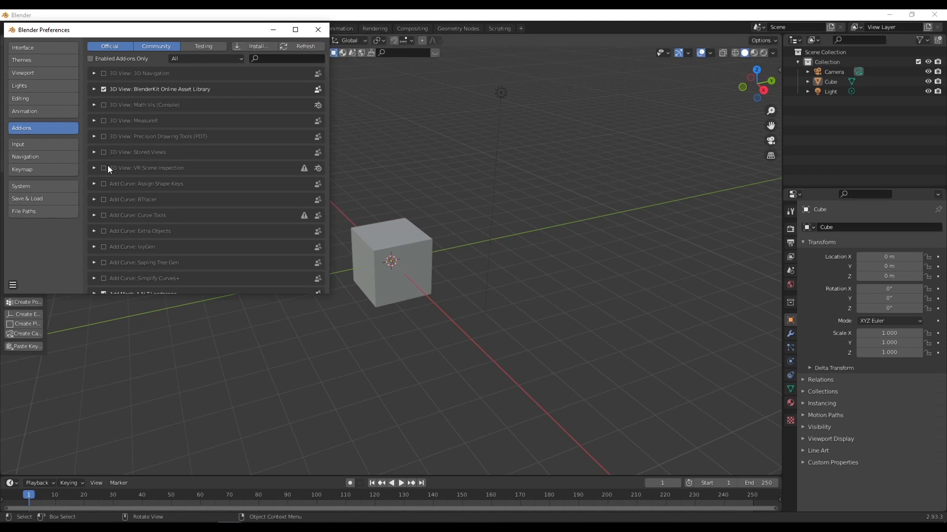
{"action": "left_click", "coordinate": [316, 29]}
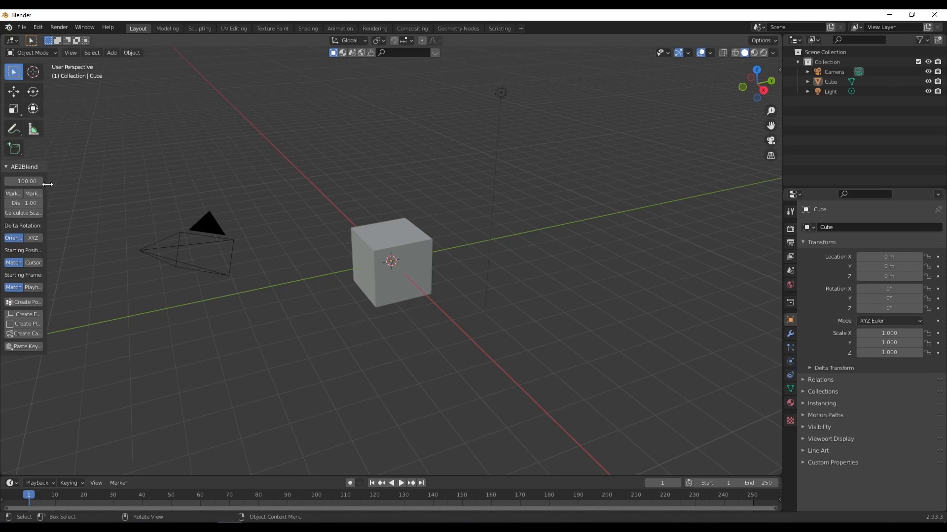
- Widen Blender's tool area so the full AE2Blend option labels can be read
{"action": "left_click_drag", "start_coordinate": [48, 185], "coordinate": [61, 183]}
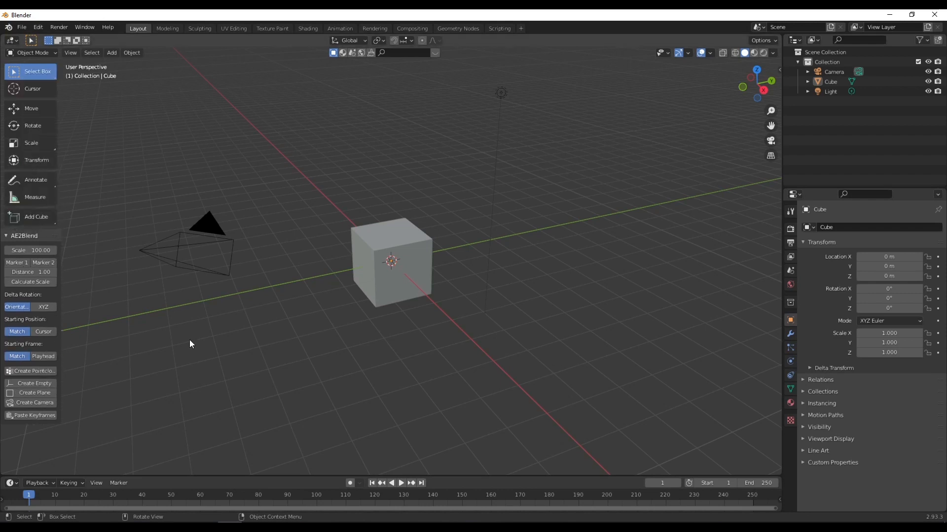
- In After Effects, select and copy the Position and Orientation keyframes of the 3D Tracker Camera layer
{"action": "left_click", "coordinate": [181, 526]}
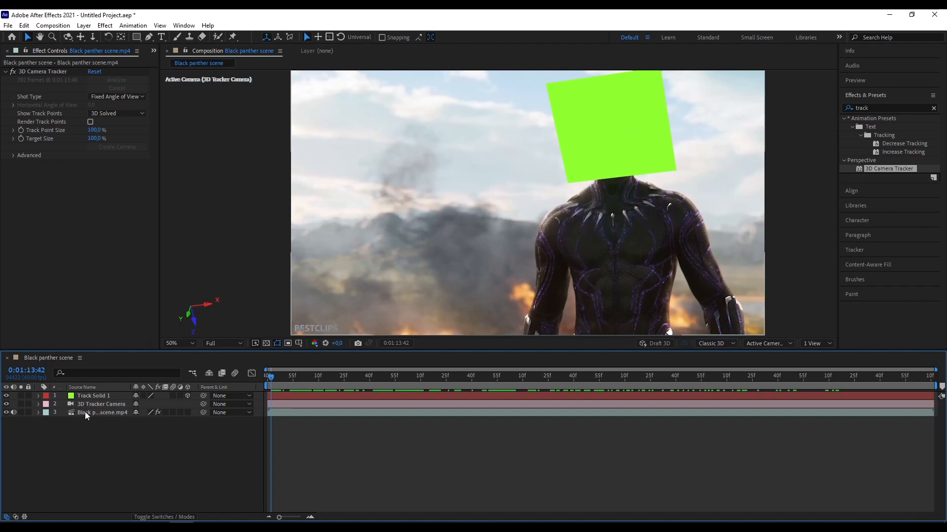
{"action": "left_click", "coordinate": [39, 404]}
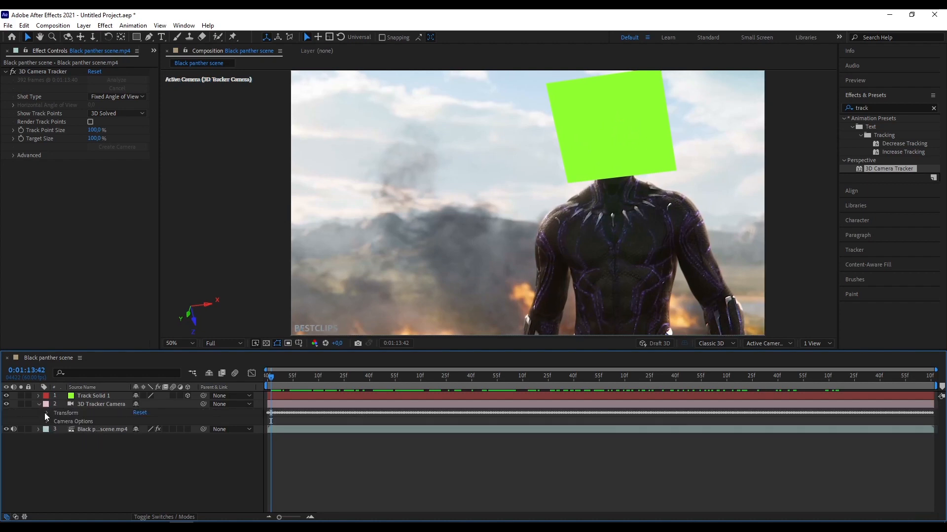
{"action": "left_click", "coordinate": [95, 420]}
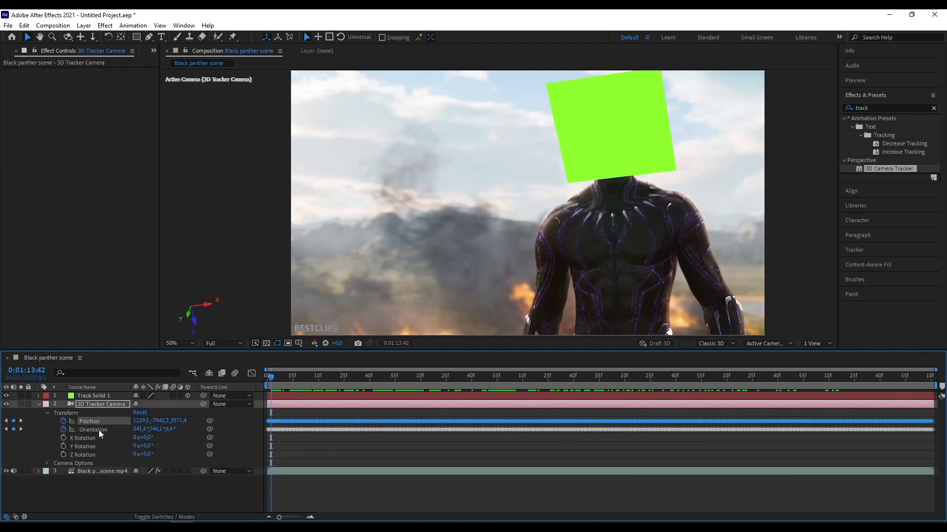
{"action": "left_click", "coordinate": [96, 428], "text": "shift"}
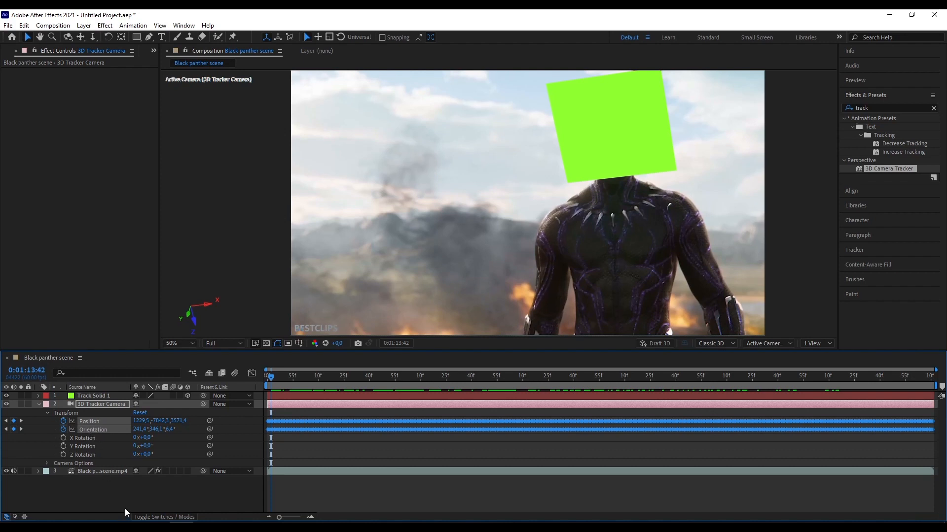
- Switch to Blender and delete all the default objects from the scene
{"action": "left_click", "coordinate": [230, 526]}
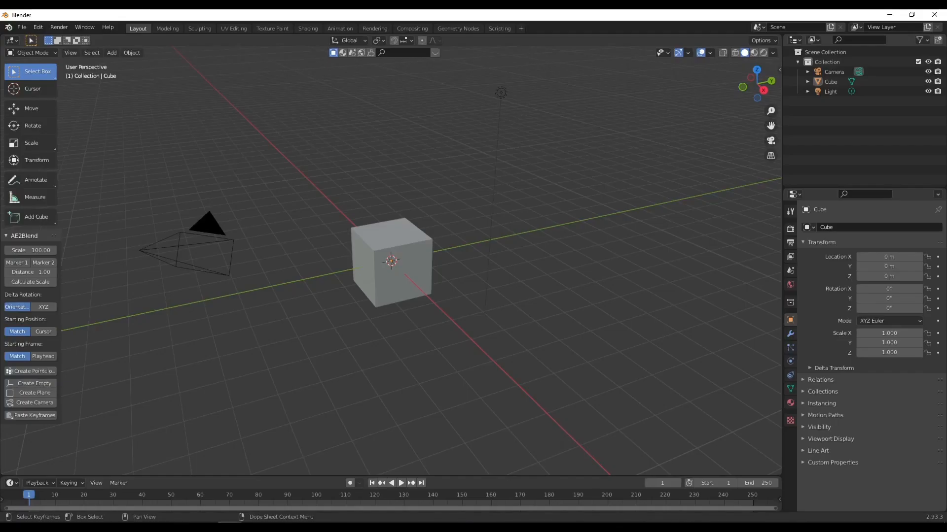
{"action": "key", "text": "a"}
{"action": "key", "text": "x"}
{"action": "left_click", "coordinate": [295, 123]}
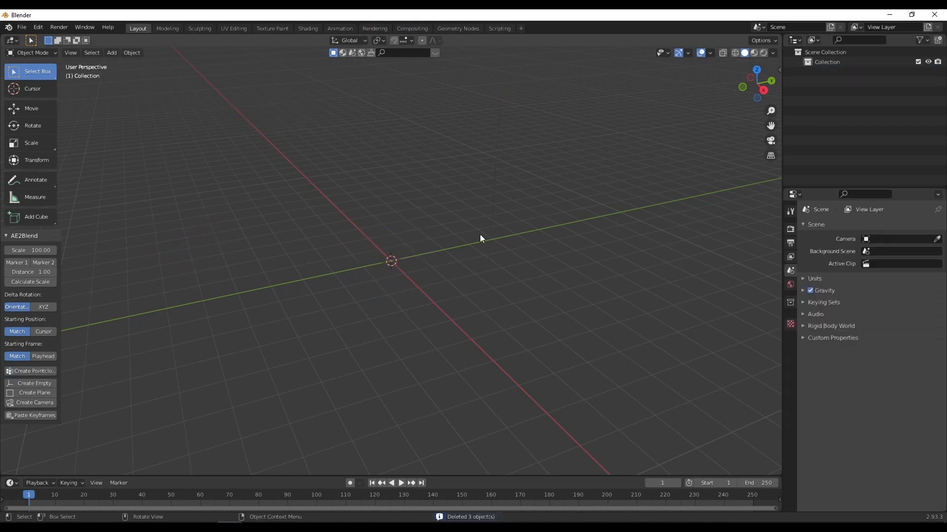
- Create an AE2Blend camera from the copied keyframes, look through it and play back its motion
{"action": "left_click", "coordinate": [36, 403]}
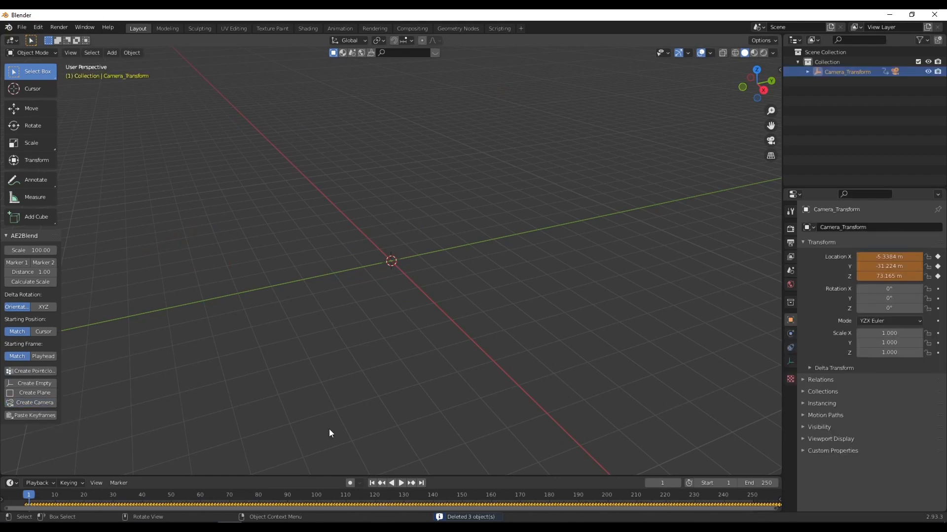
{"action": "left_click", "coordinate": [770, 140]}
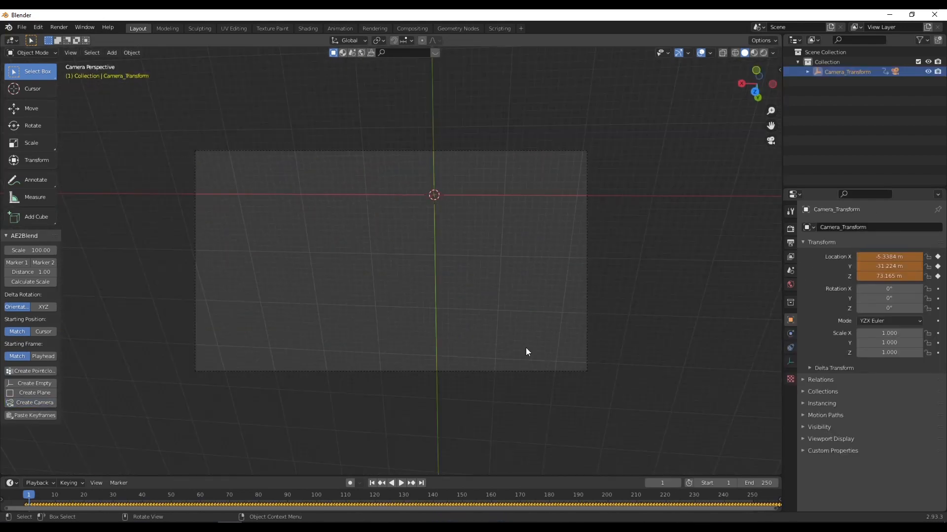
{"action": "key", "text": "space"}
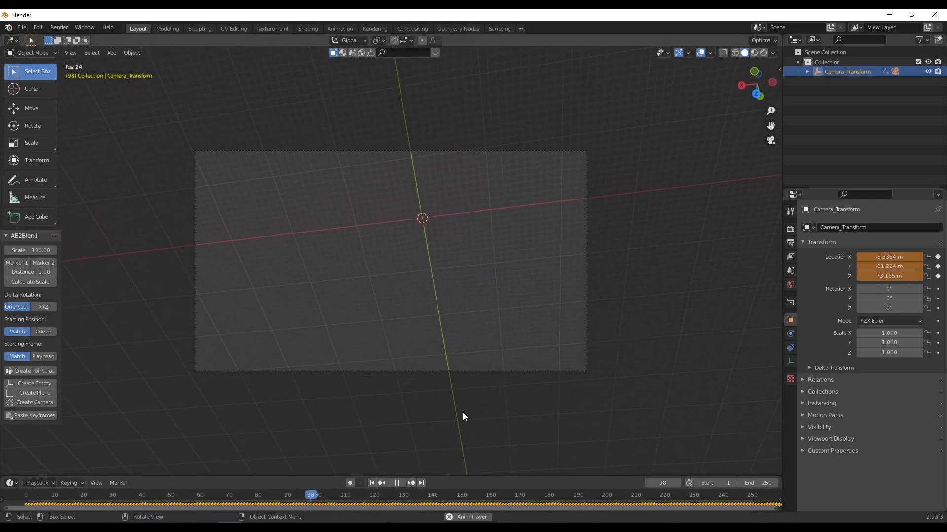
{"action": "key", "text": "space"}
- Enlarge the timeline and examine the imported camera keyframes from the first one to the last
{"action": "left_click_drag", "start_coordinate": [474, 477], "coordinate": [472, 445]}
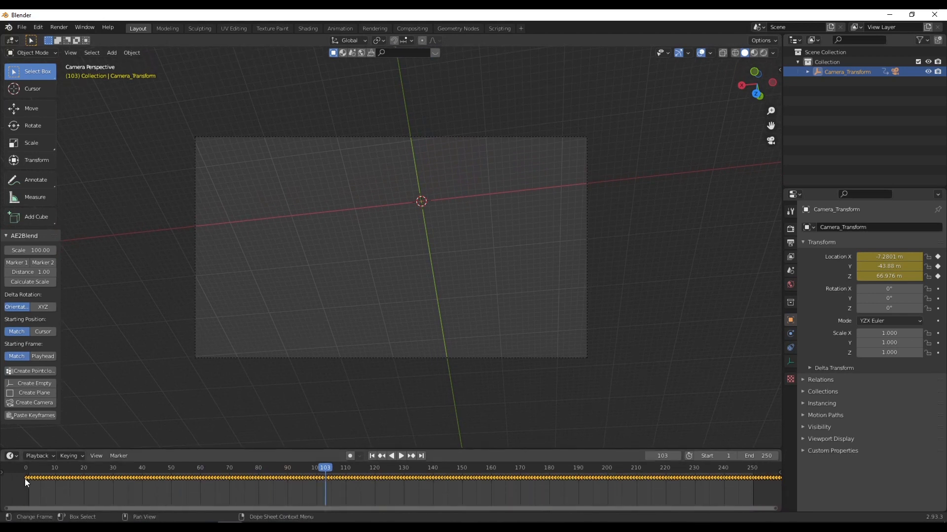
{"action": "scroll", "coordinate": [29, 484], "scroll_direction": "up", "scroll_amount": 5}
{"action": "left_click_drag", "start_coordinate": [29, 484], "coordinate": [387, 494]}
{"action": "scroll", "coordinate": [241, 485], "scroll_direction": "up", "scroll_amount": 4}
{"action": "left_click_drag", "start_coordinate": [151, 485], "coordinate": [221, 492]}
{"action": "scroll", "coordinate": [220, 492], "scroll_direction": "up", "scroll_amount": 4}
{"action": "left_click_drag", "start_coordinate": [163, 483], "coordinate": [179, 483]}
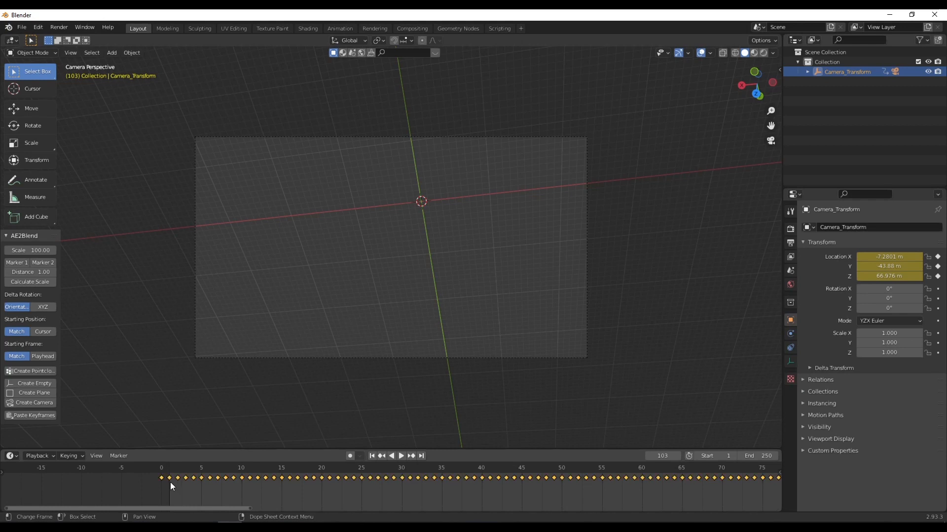
{"action": "left_click_drag", "start_coordinate": [170, 478], "coordinate": [177, 481]}
{"action": "left_click_drag", "start_coordinate": [685, 491], "coordinate": [59, 493]}
{"action": "scroll", "coordinate": [89, 488], "scroll_direction": "down", "scroll_amount": 1}
{"action": "scroll", "coordinate": [143, 481], "scroll_direction": "down", "scroll_amount": 4}
{"action": "left_click_drag", "start_coordinate": [588, 483], "coordinate": [178, 501]}
{"action": "scroll", "coordinate": [470, 495], "scroll_direction": "down", "scroll_amount": 5}
{"action": "left_click_drag", "start_coordinate": [469, 495], "coordinate": [102, 477]}
{"action": "scroll", "coordinate": [285, 475], "scroll_direction": "down", "scroll_amount": 4}
{"action": "left_click_drag", "start_coordinate": [401, 481], "coordinate": [247, 492]}
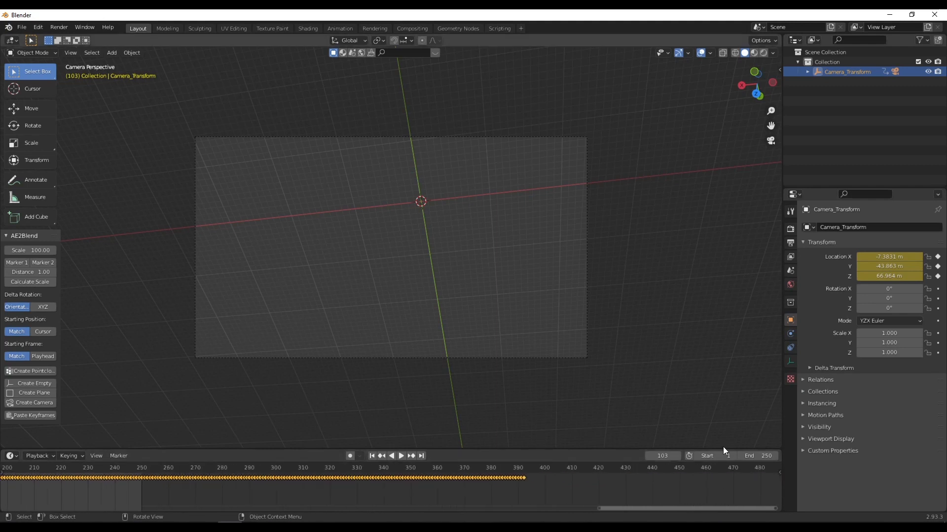
- Go to the last camera keyframe and set the scene's end frame to 392
{"action": "left_click", "coordinate": [522, 469]}
{"action": "key", "text": "space"}
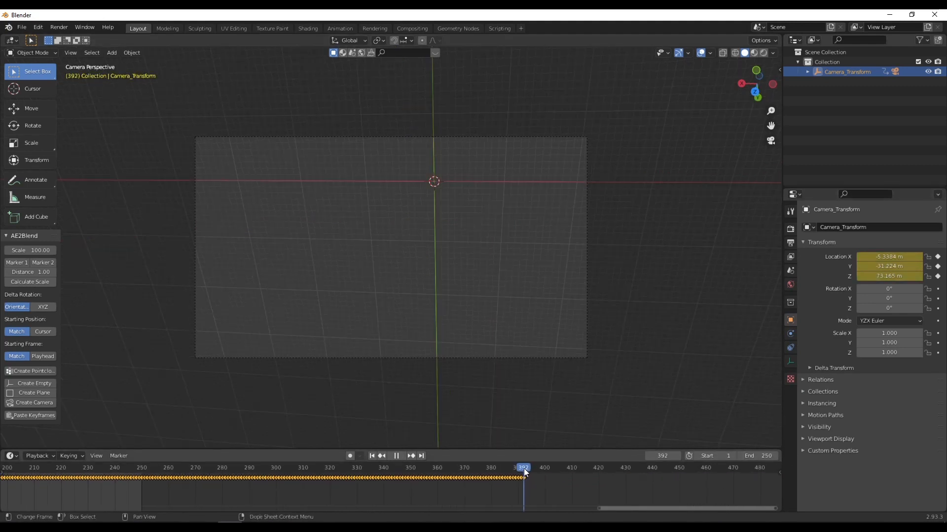
{"action": "left_click", "coordinate": [775, 457]}
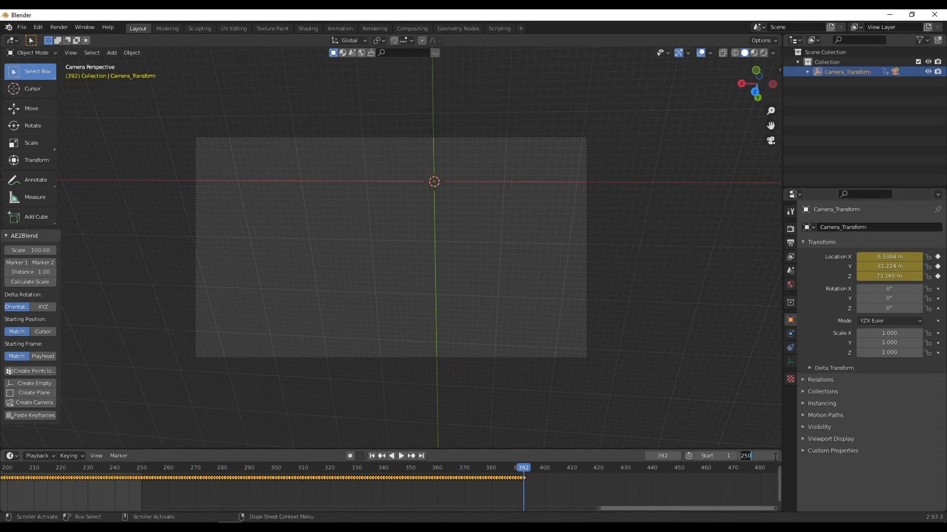
{"action": "type", "text": "392"}
{"action": "key", "text": "Return"}
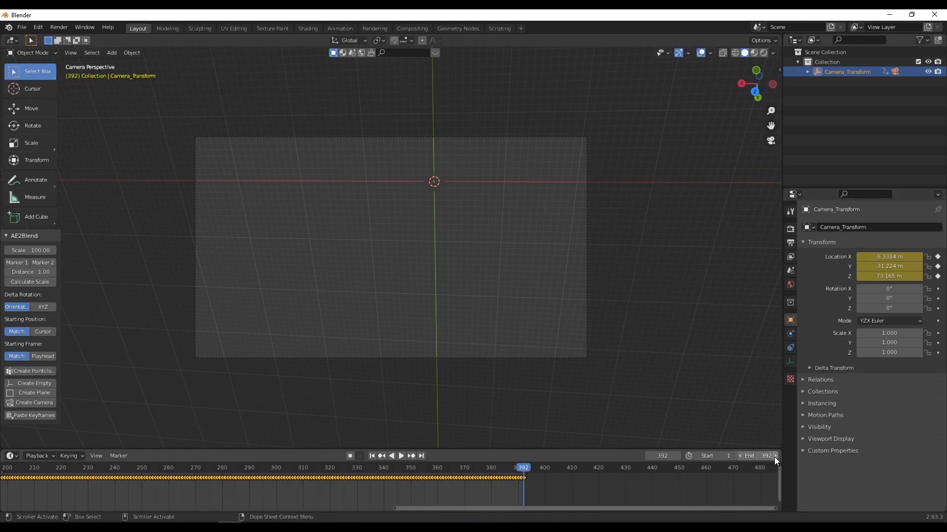
{"action": "left_click_drag", "start_coordinate": [515, 494], "coordinate": [651, 498]}
{"action": "scroll", "coordinate": [422, 488], "scroll_direction": "down", "scroll_amount": 4}
{"action": "left_click_drag", "start_coordinate": [422, 488], "coordinate": [601, 497]}
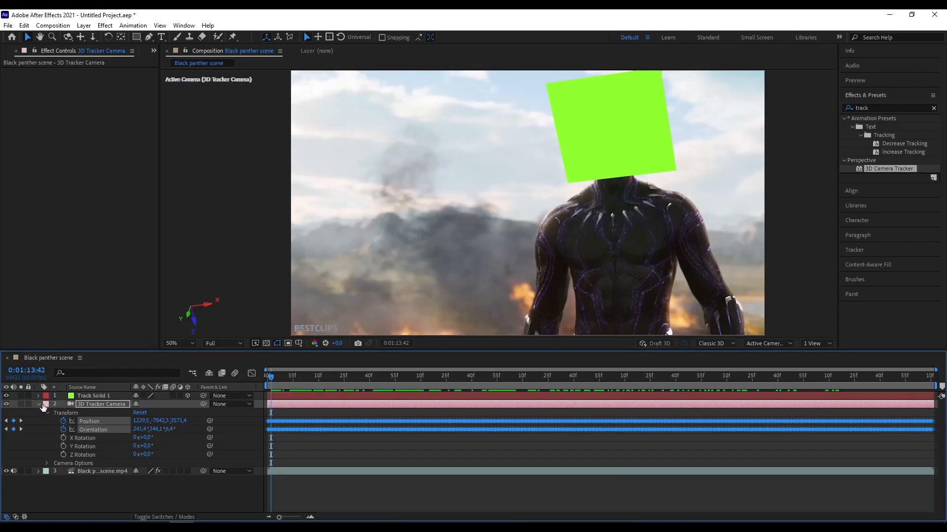
- In After Effects, select and copy the Anchor Point, Position, Scale and Orientation of the Track Solid 1 layer
{"action": "left_click", "coordinate": [38, 404]}
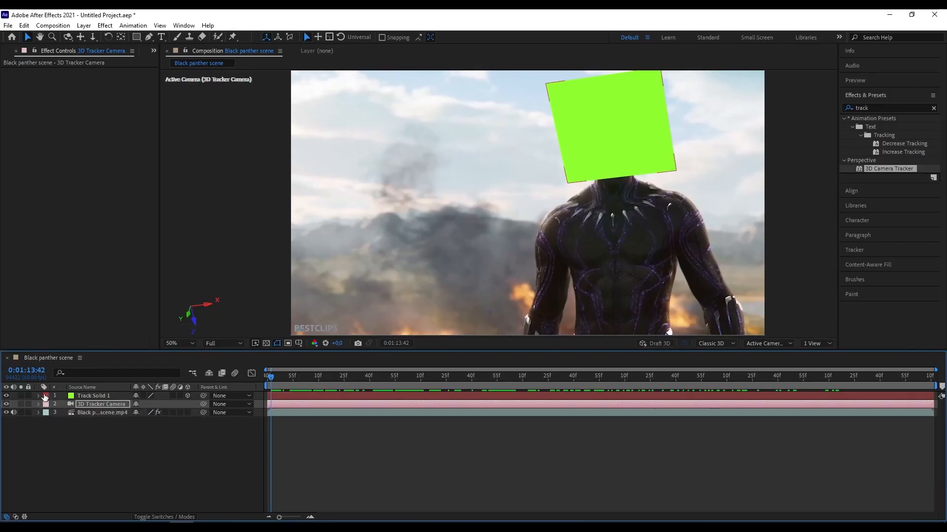
{"action": "left_click", "coordinate": [39, 396]}
{"action": "left_click", "coordinate": [47, 404]}
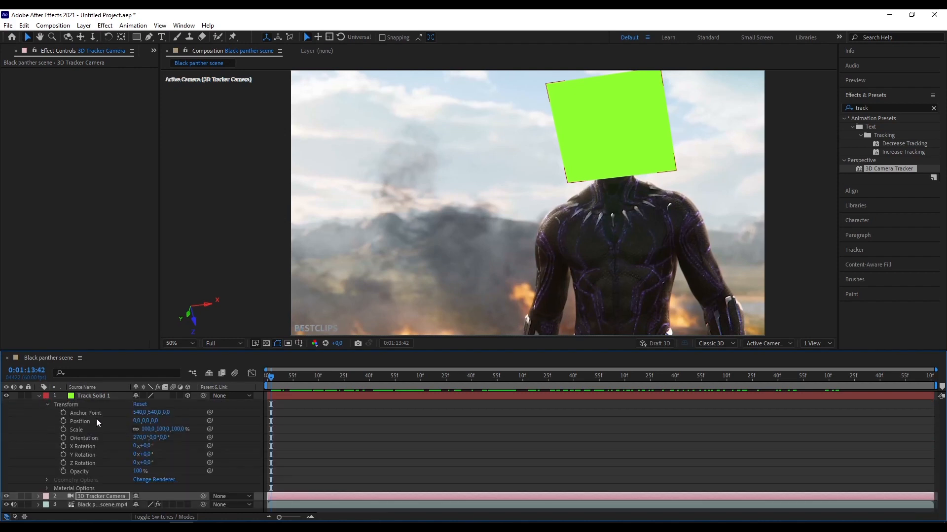
{"action": "left_click", "coordinate": [111, 413]}
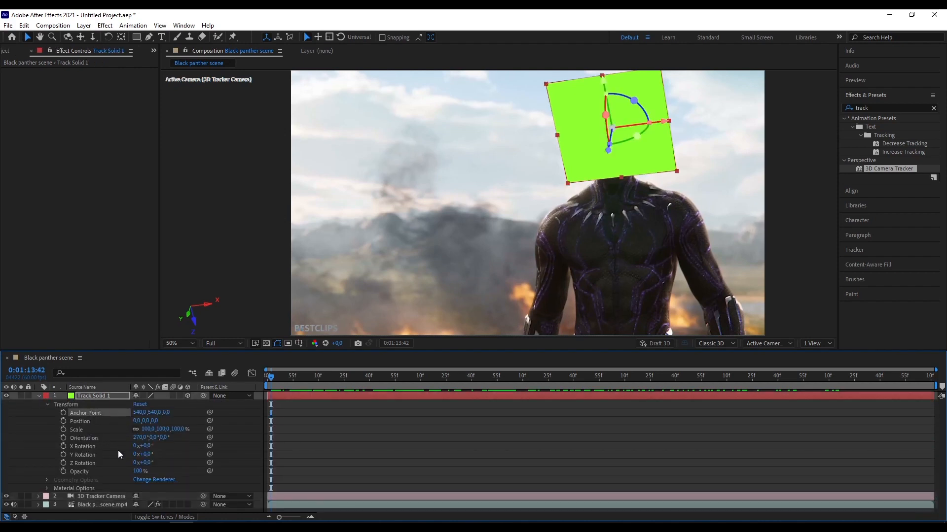
{"action": "left_click", "coordinate": [105, 438], "text": "shift"}
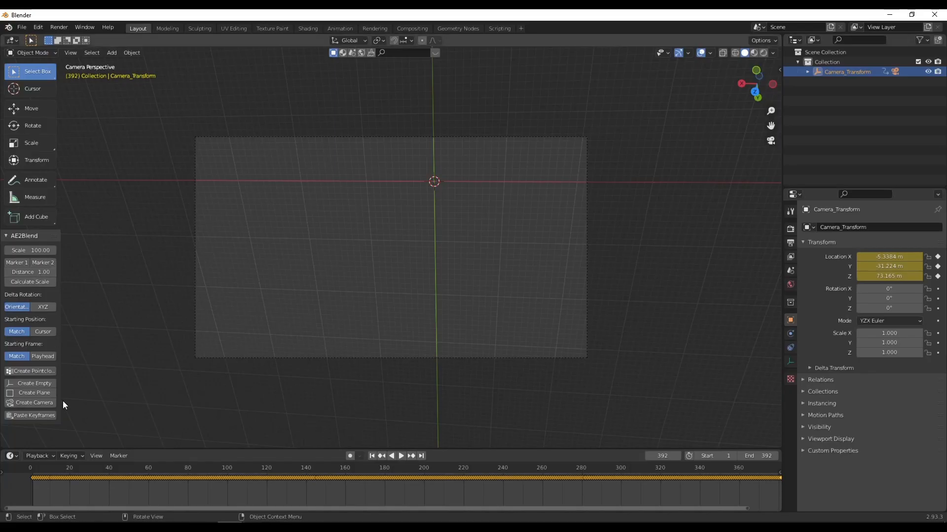
- Switch to Blender, create an AE2Blend plane from the copied solid data, play back the animation and return to frame 1
{"action": "left_click", "coordinate": [32, 393]}
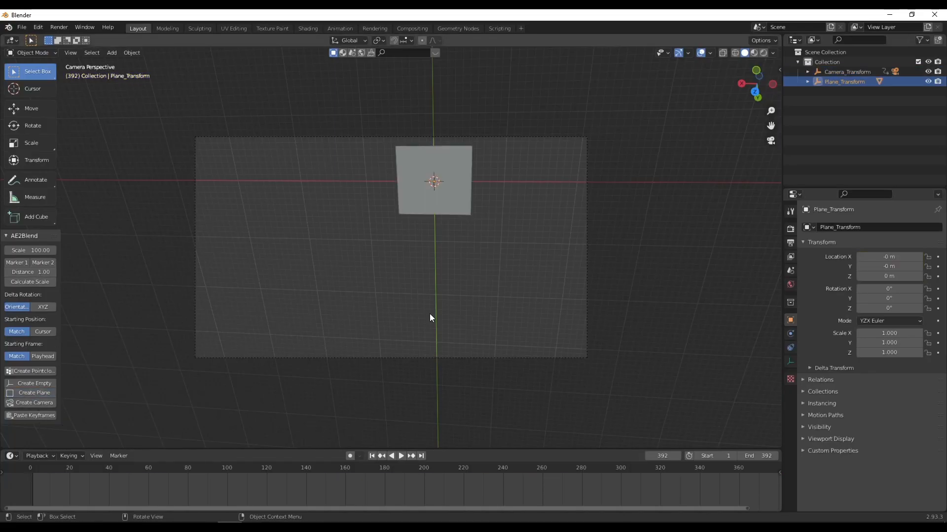
{"action": "key", "text": "space"}
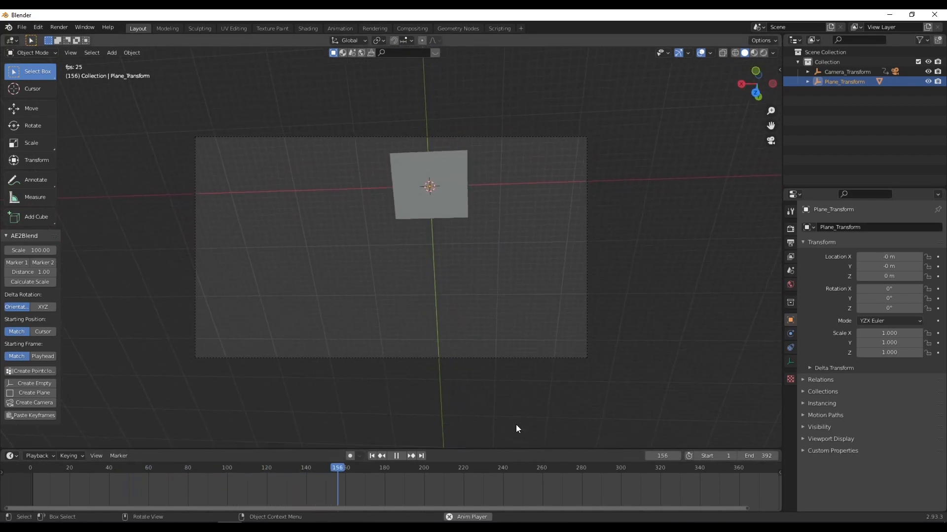
{"action": "left_click", "coordinate": [396, 456]}
{"action": "left_click", "coordinate": [372, 456]}
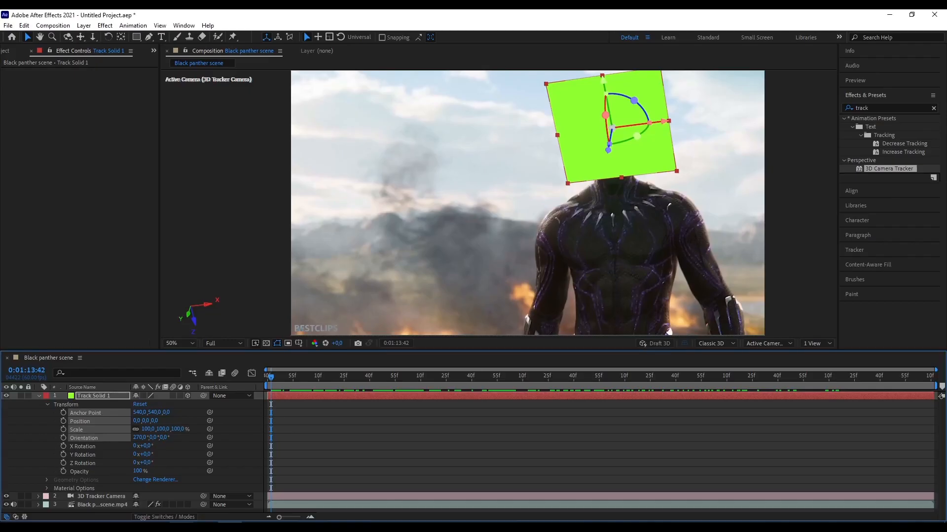
- Collapse the Track Solid 1 layer, switch to Blender and set the scene's output frame rate to 60 fps
{"action": "left_click", "coordinate": [38, 396]}
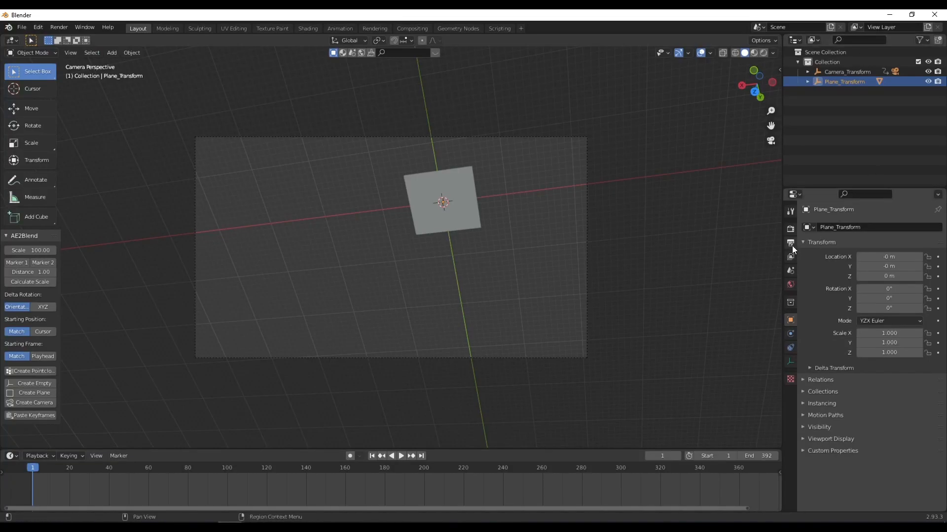
{"action": "left_click", "coordinate": [790, 229]}
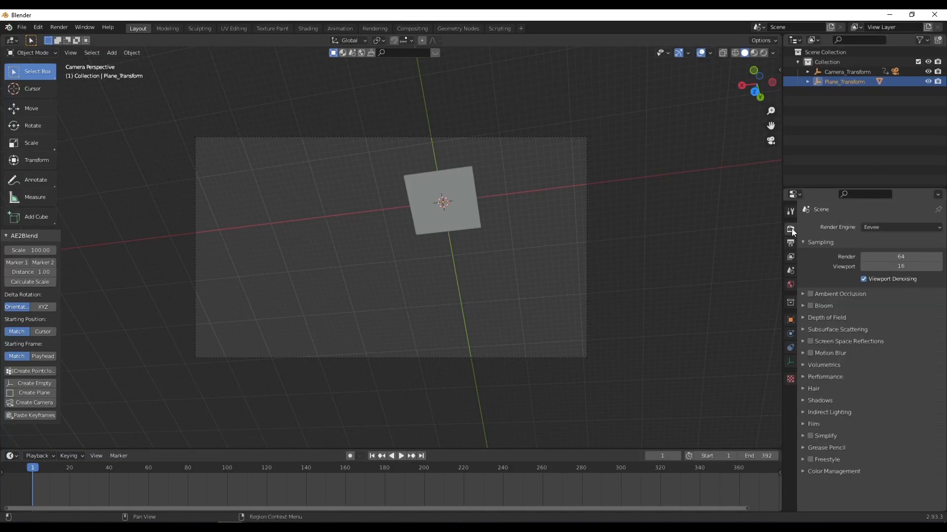
{"action": "left_click", "coordinate": [789, 241]}
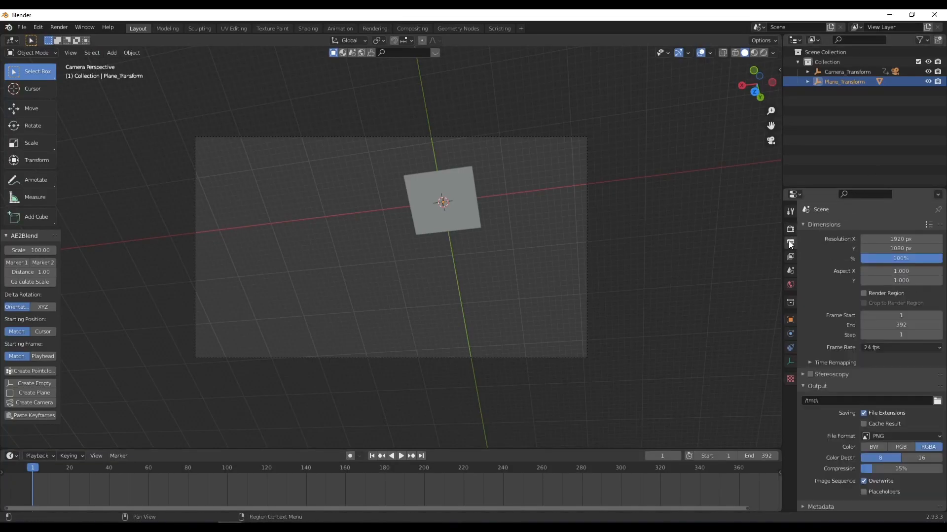
{"action": "left_click", "coordinate": [901, 345]}
{"action": "left_click", "coordinate": [887, 429]}
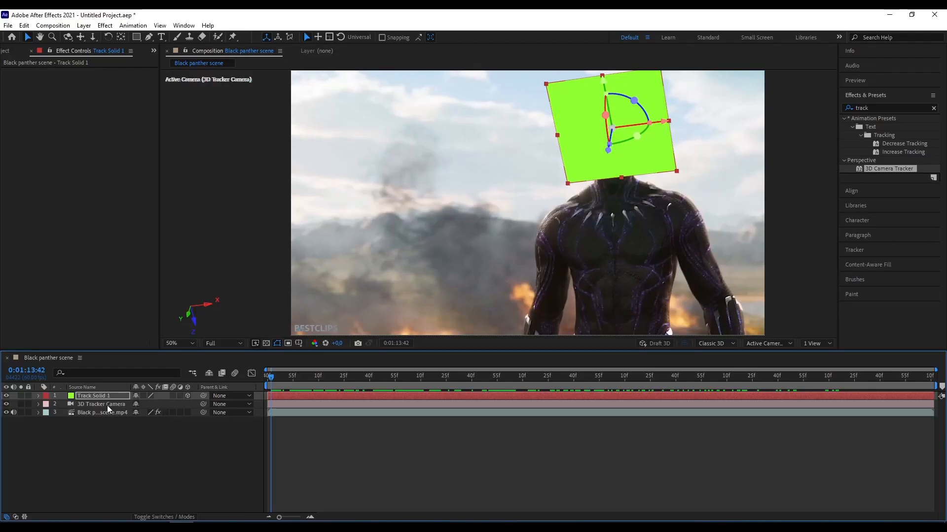
- Check the focal length of the 3D Tracker Camera in After Effects and set the Blender camera's focal length to 67.78 mm
{"action": "double_click", "coordinate": [107, 405]}
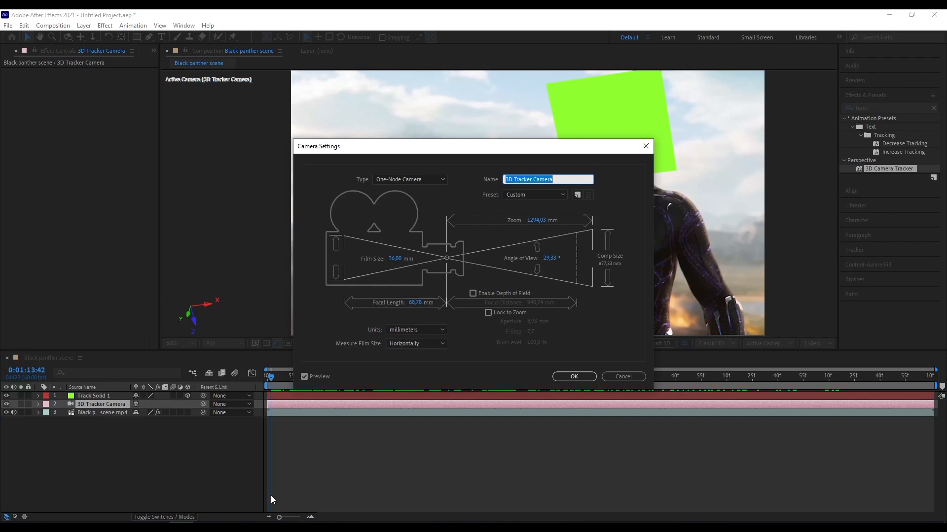
{"action": "left_click", "coordinate": [230, 522]}
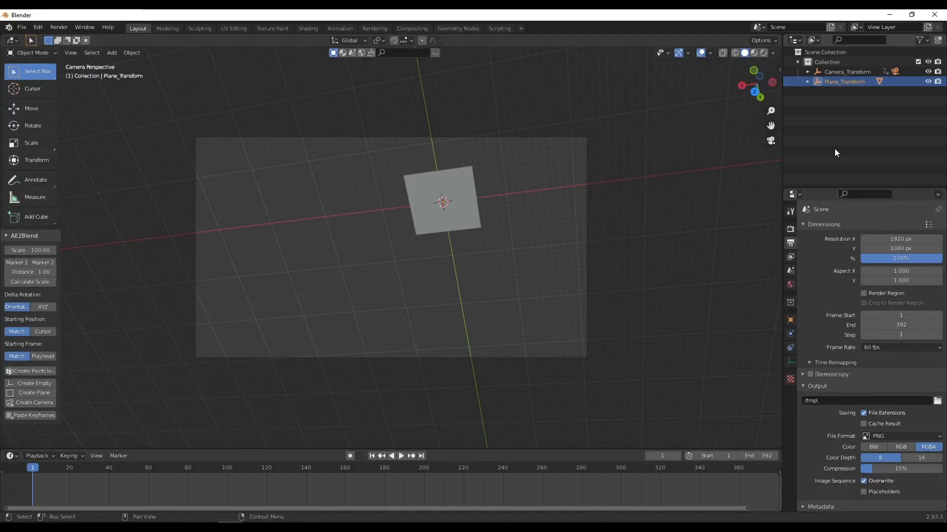
{"action": "left_click", "coordinate": [807, 71]}
{"action": "left_click", "coordinate": [842, 91]}
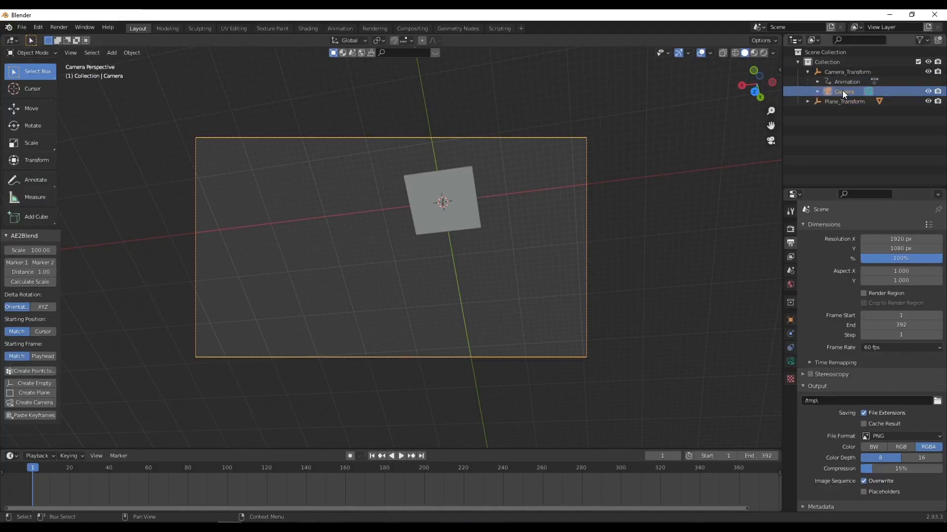
{"action": "left_click", "coordinate": [791, 362]}
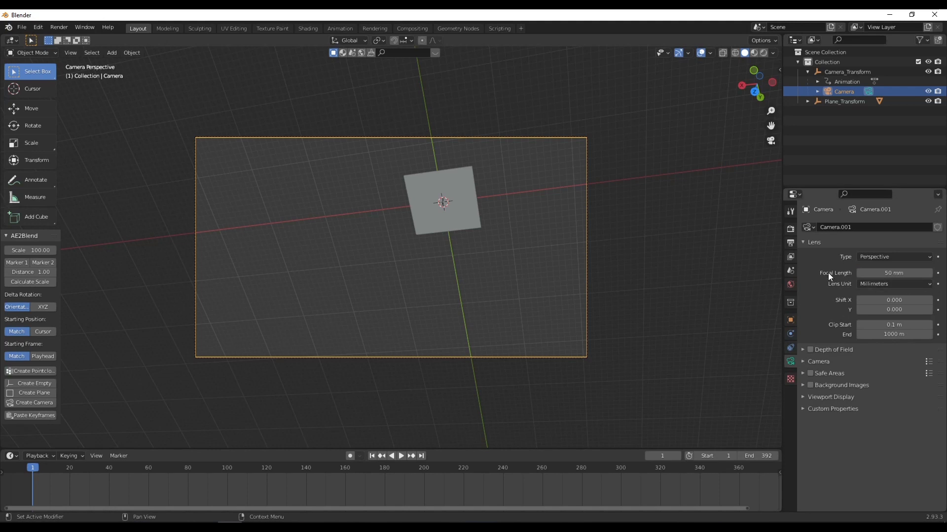
{"action": "left_click", "coordinate": [904, 274]}
{"action": "type", "text": "67.8"}
{"action": "key", "text": "Return"}
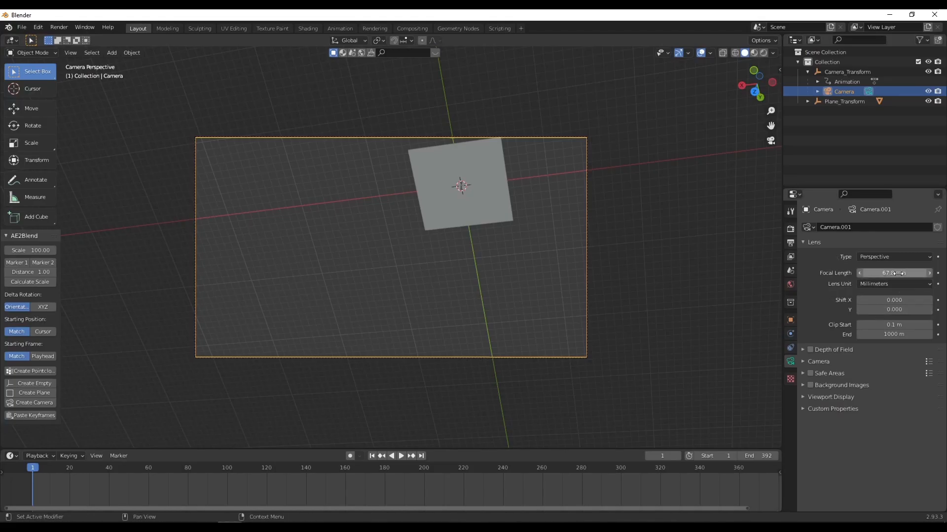
{"action": "left_click", "coordinate": [900, 273]}
{"action": "type", "text": "67.78"}
{"action": "key", "text": "Return"}
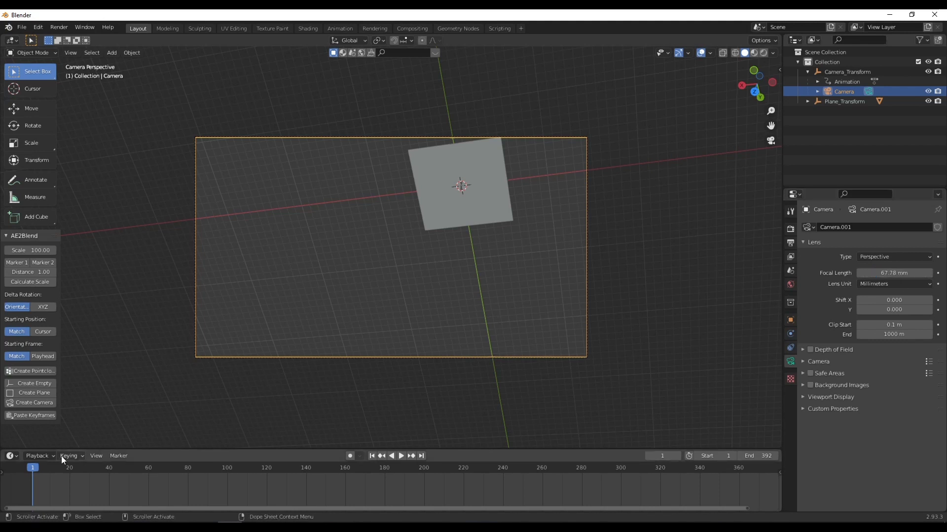
- Play back the animation through the camera to check the plane's motion and return to frame 1
{"action": "key", "text": "space"}
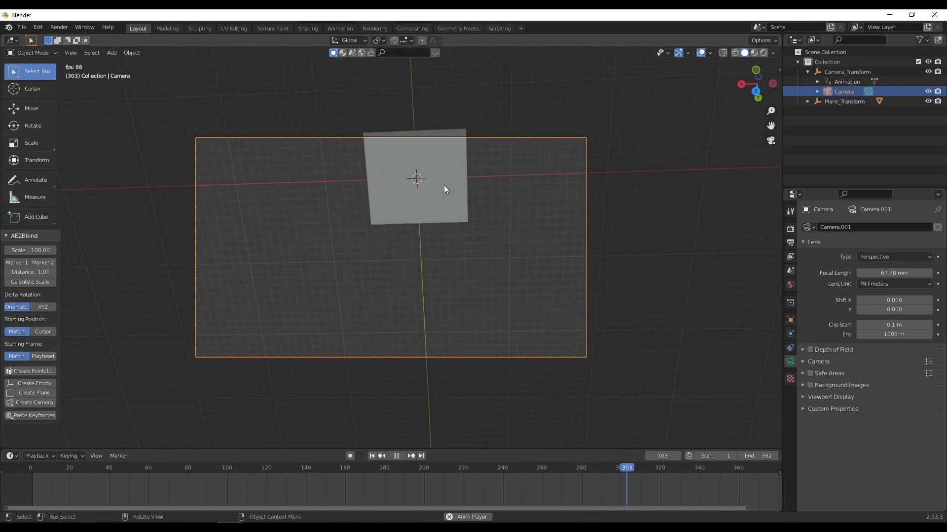
{"action": "key", "text": "space"}
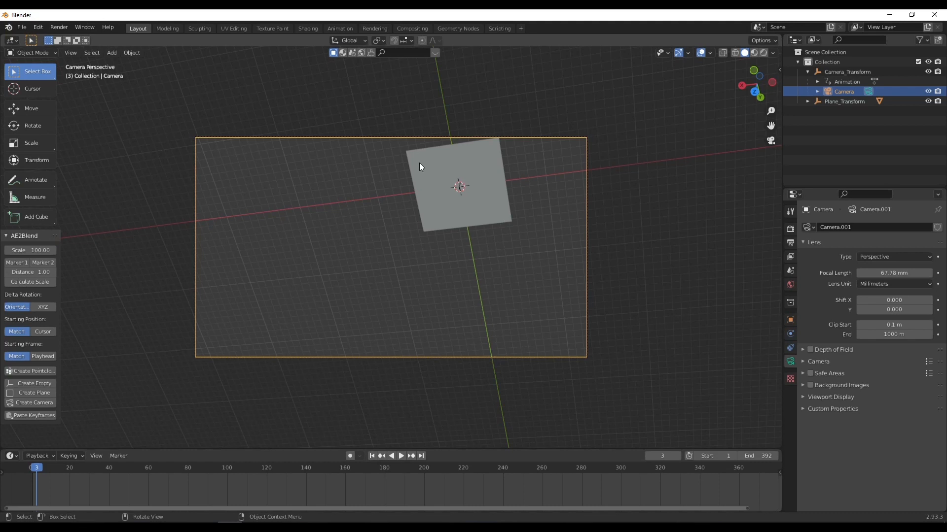
{"action": "left_click", "coordinate": [372, 455]}
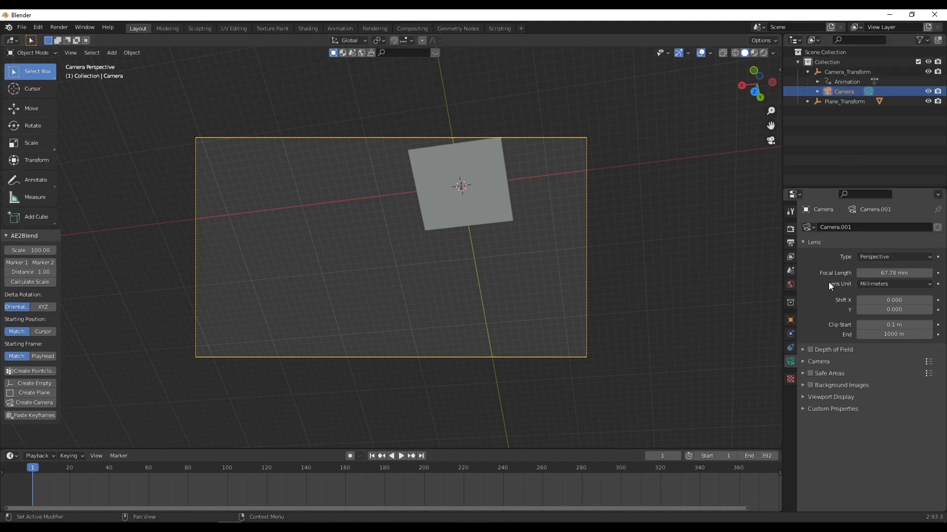
- Enable background images for the camera and load Black panther scene.mp4 from the Black panther mask VFX project's Footage folder
{"action": "left_click", "coordinate": [804, 386]}
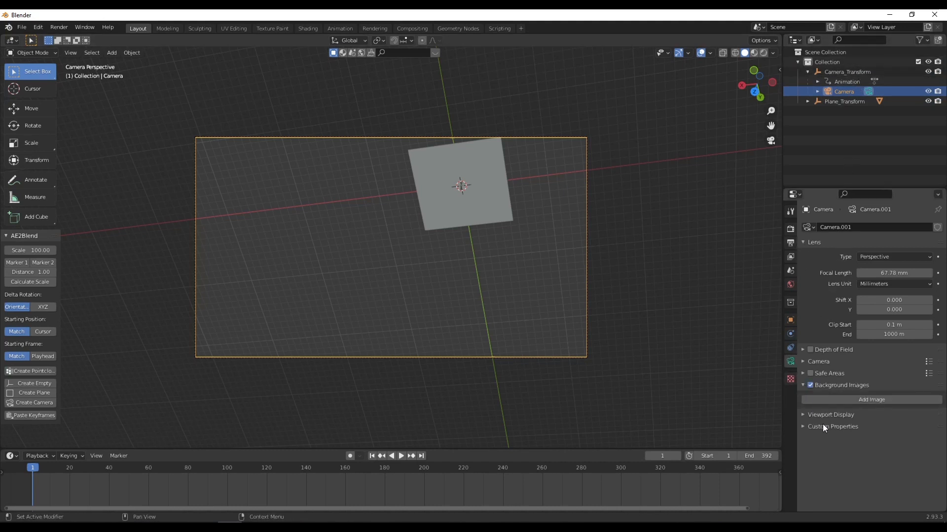
{"action": "left_click", "coordinate": [836, 401]}
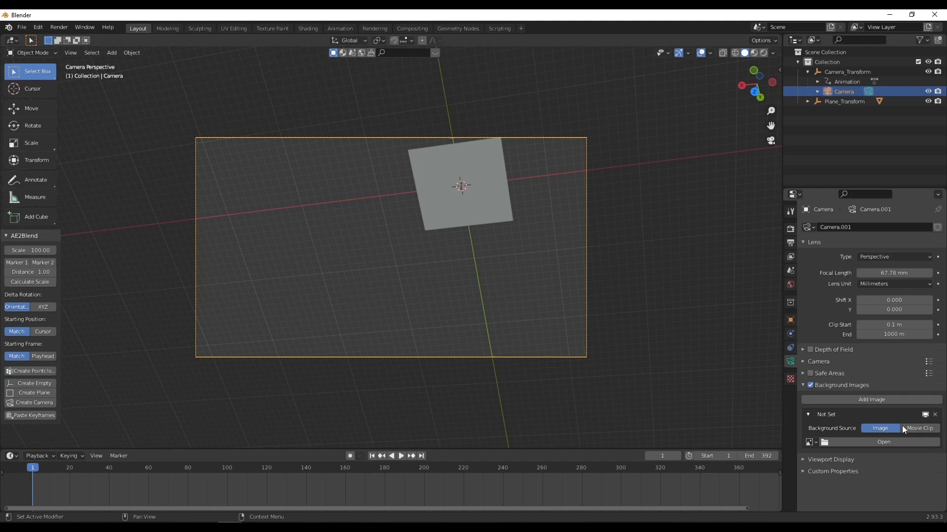
{"action": "left_click", "coordinate": [907, 443]}
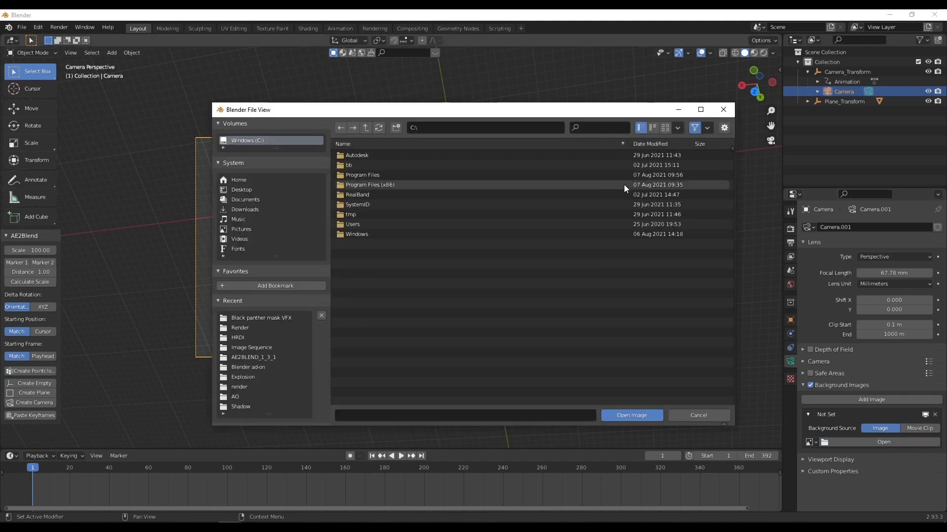
{"action": "left_click", "coordinate": [244, 200]}
{"action": "double_click", "coordinate": [369, 187]}
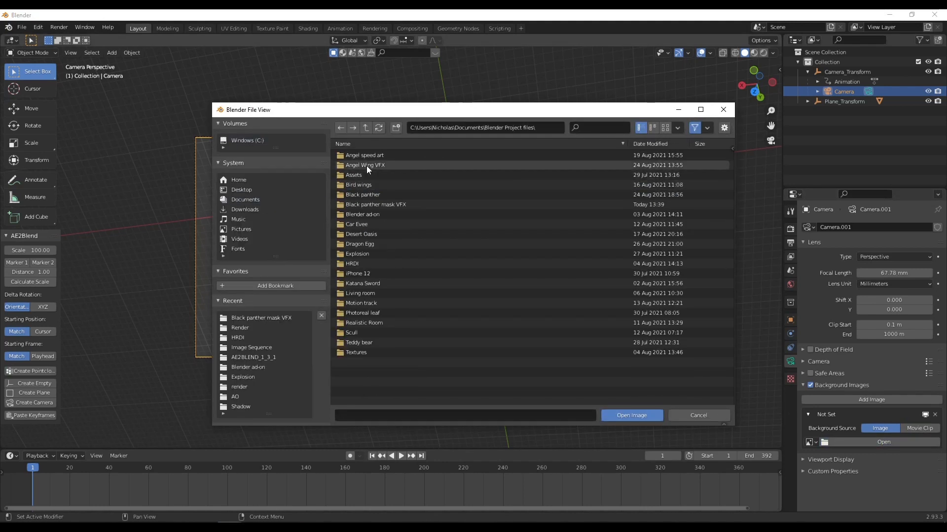
{"action": "double_click", "coordinate": [380, 204]}
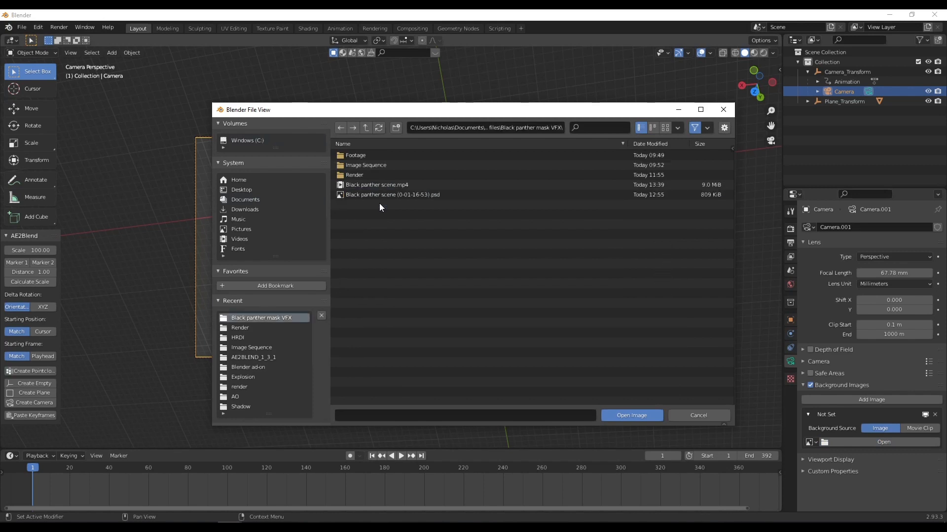
{"action": "double_click", "coordinate": [359, 154]}
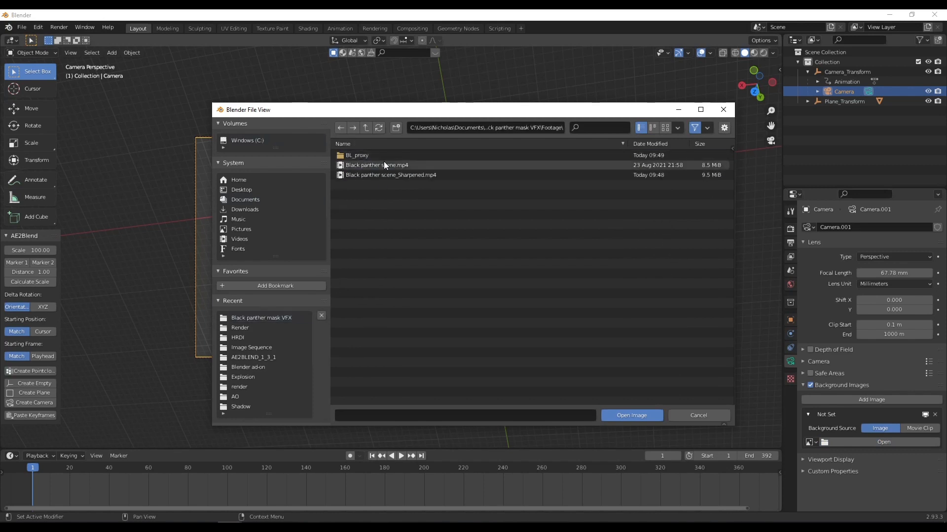
{"action": "double_click", "coordinate": [383, 165]}
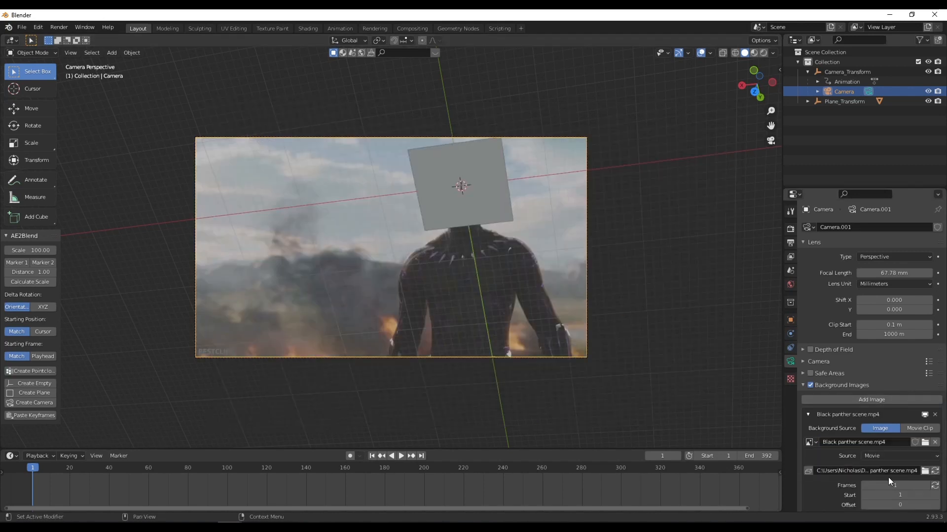
- Set the background movie's opacity to 1.000, play back the animation against it and return to frame 1
{"action": "scroll", "coordinate": [803, 478], "scroll_direction": "down", "scroll_amount": 6}
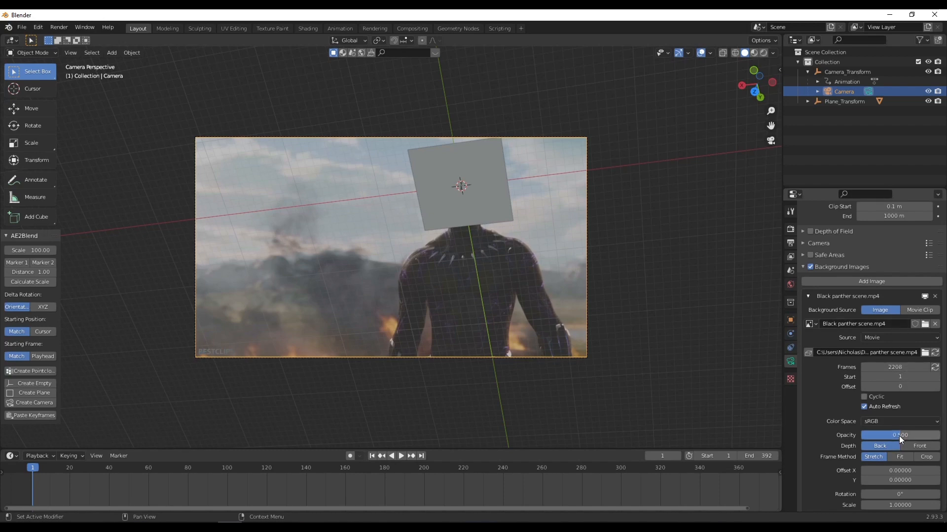
{"action": "left_click_drag", "start_coordinate": [899, 435], "coordinate": [940, 436]}
{"action": "key", "text": "space"}
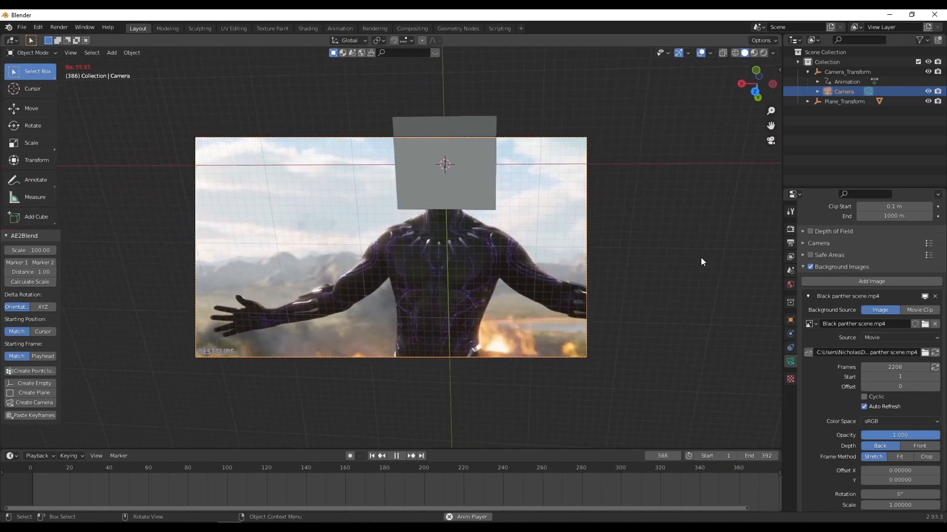
{"action": "key", "text": "space"}
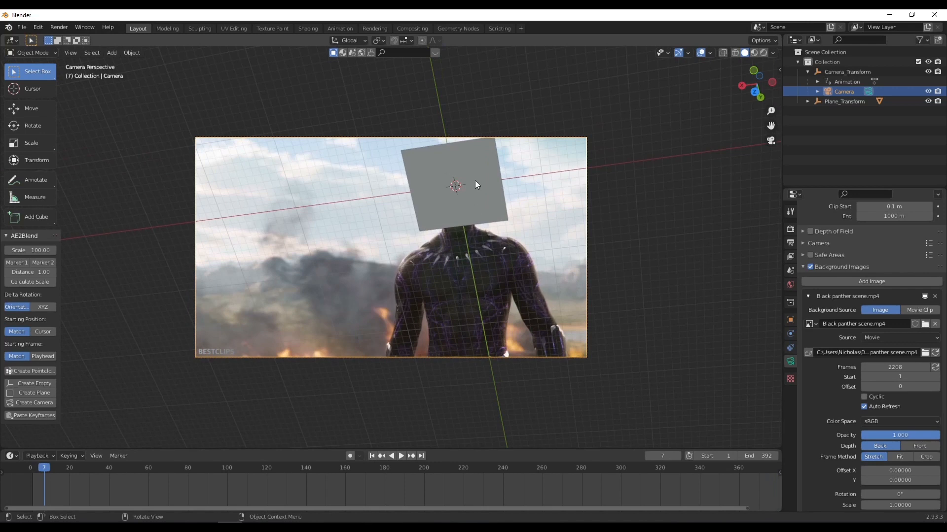
{"action": "left_click", "coordinate": [373, 456]}
- Scale the tracked plane down to a small square on the character's forehead
{"action": "left_click", "coordinate": [499, 164]}
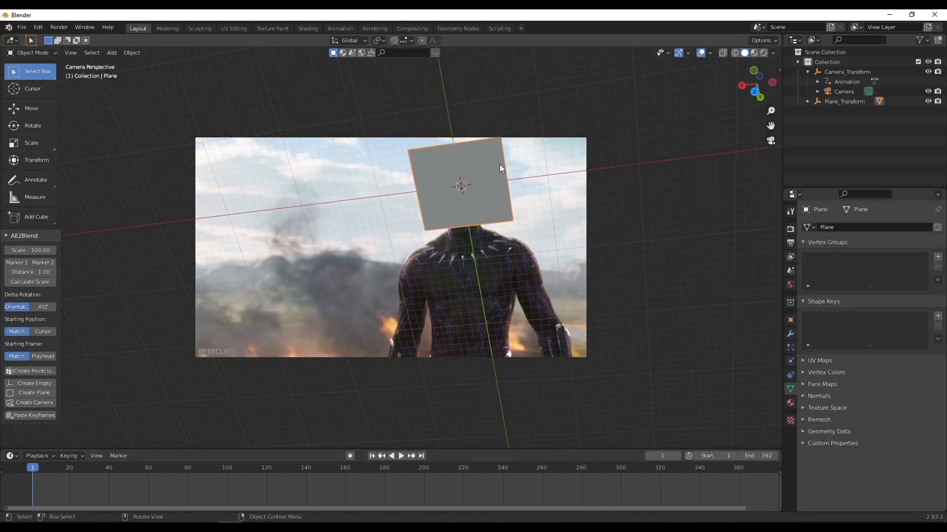
{"action": "key", "text": "s"}
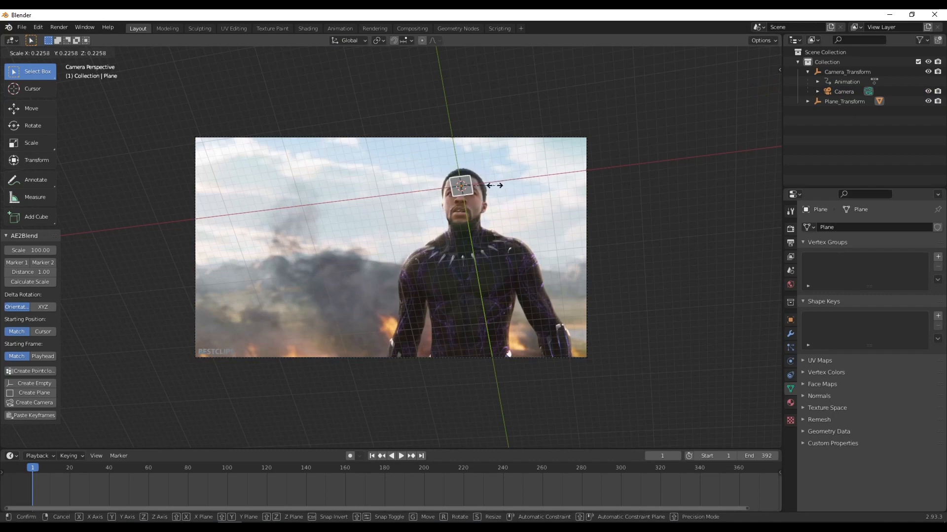
{"action": "left_click", "coordinate": [460, 186]}
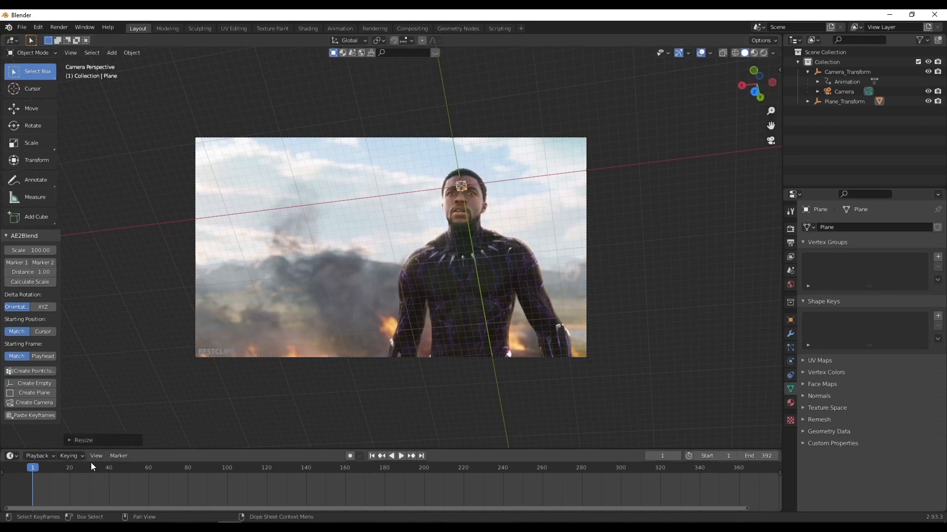
- Play back the animation to check the small plane's tracking, move to frame 0 and deselect the plane
{"action": "key", "text": "space"}
{"action": "left_click_drag", "start_coordinate": [35, 468], "coordinate": [7, 478]}
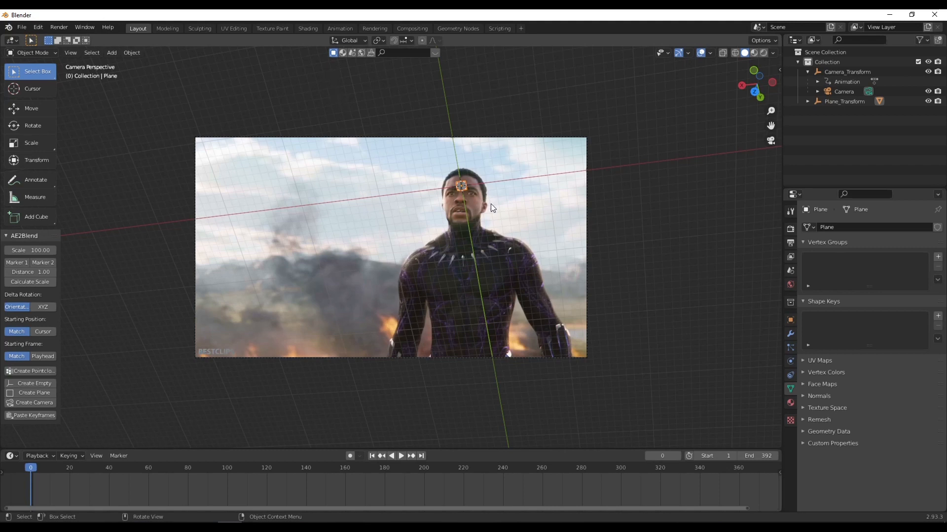
{"action": "left_click", "coordinate": [622, 147]}
{"action": "scroll", "coordinate": [443, 165], "scroll_direction": "up", "scroll_amount": 1}
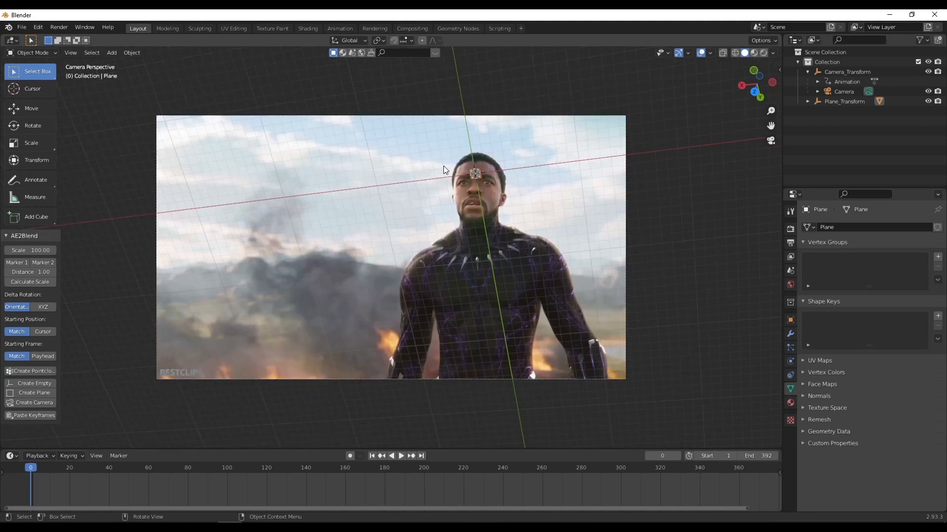
- Start appending from Black panther.blend in the Blender Project files' Black panther folder and open its Object category
{"action": "left_click", "coordinate": [21, 28]}
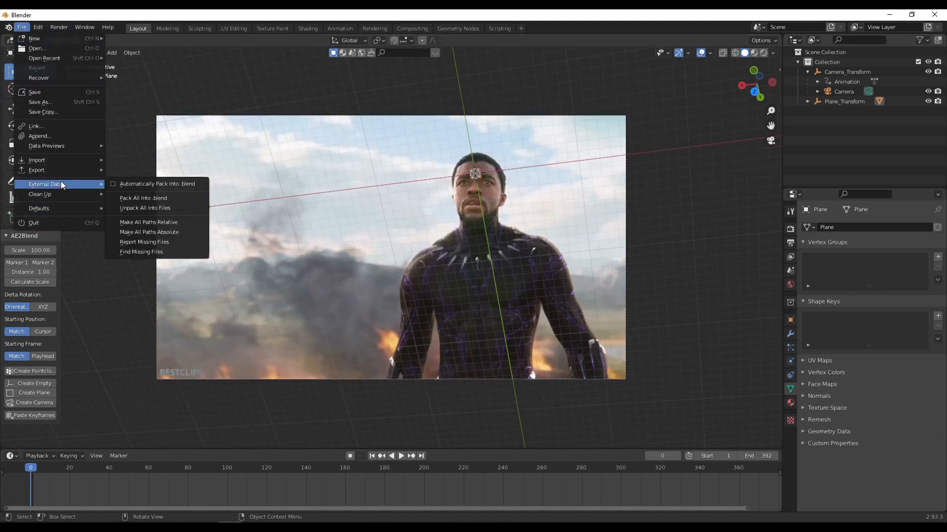
{"action": "mouse_move", "coordinate": [56, 162]}
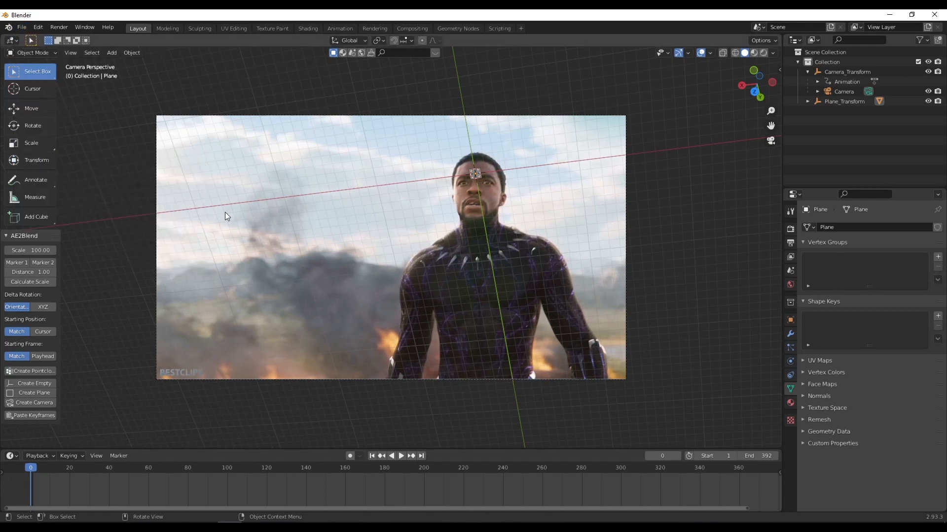
{"action": "left_click", "coordinate": [22, 28]}
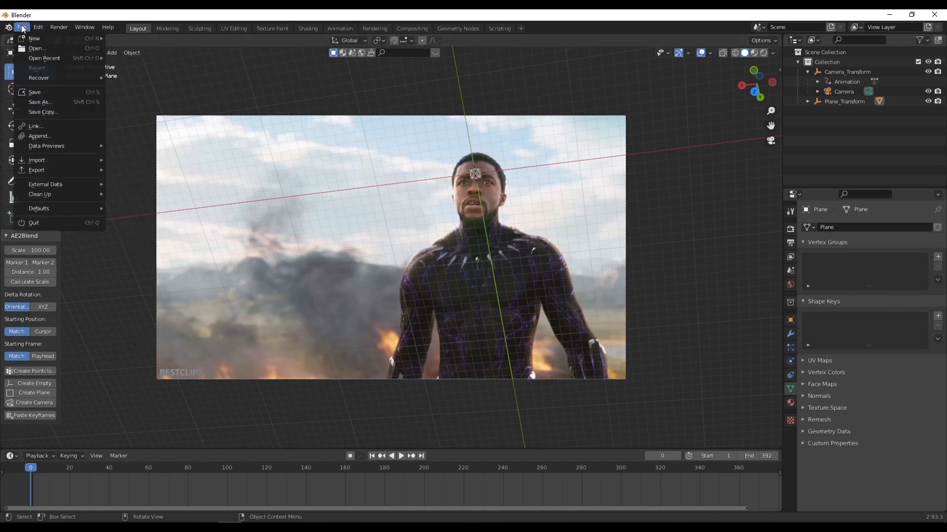
{"action": "left_click", "coordinate": [46, 135]}
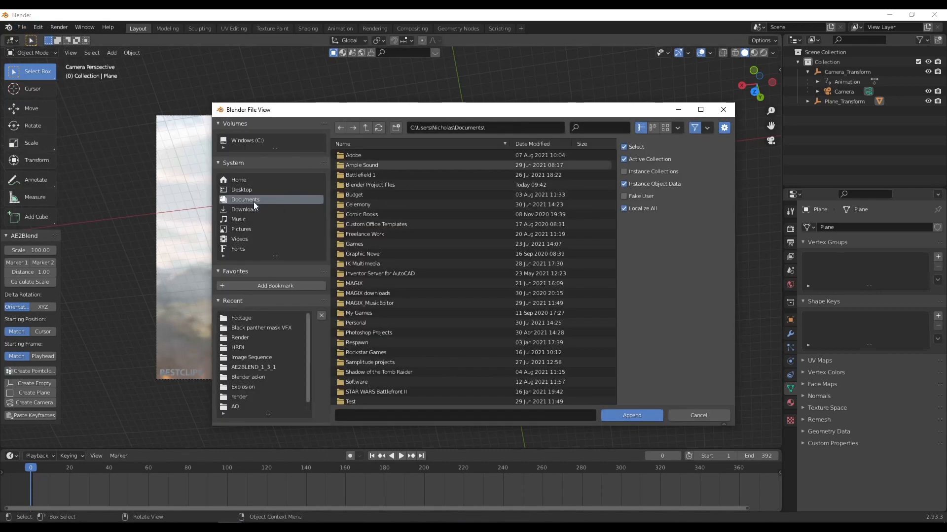
{"action": "double_click", "coordinate": [361, 184]}
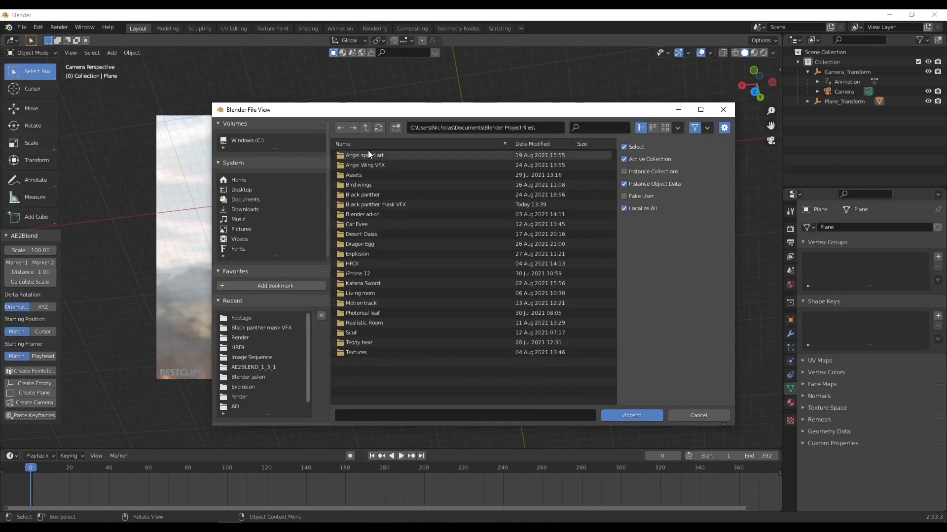
{"action": "double_click", "coordinate": [373, 194]}
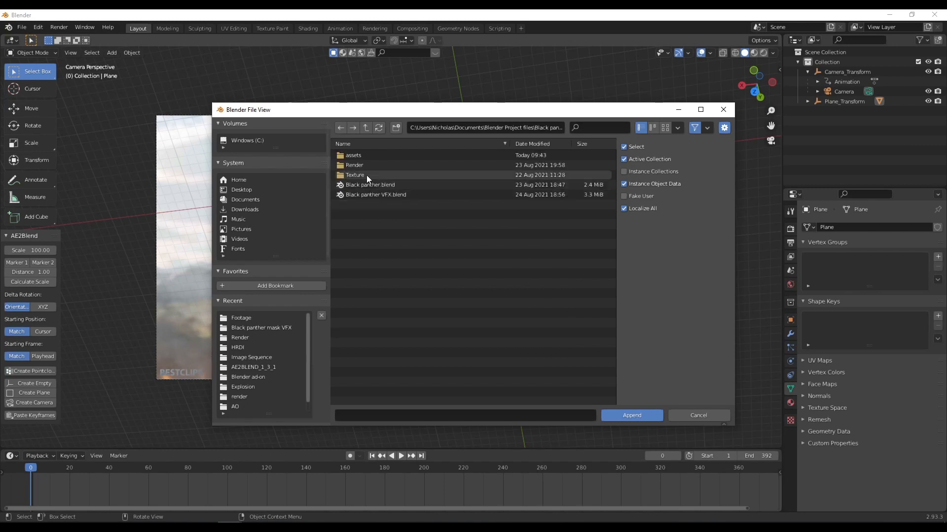
{"action": "double_click", "coordinate": [354, 184]}
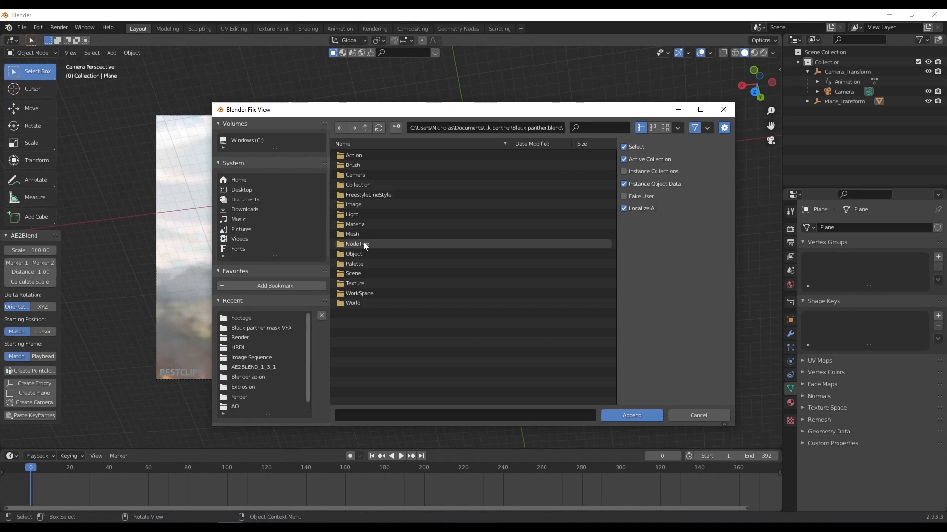
{"action": "double_click", "coordinate": [359, 253]}
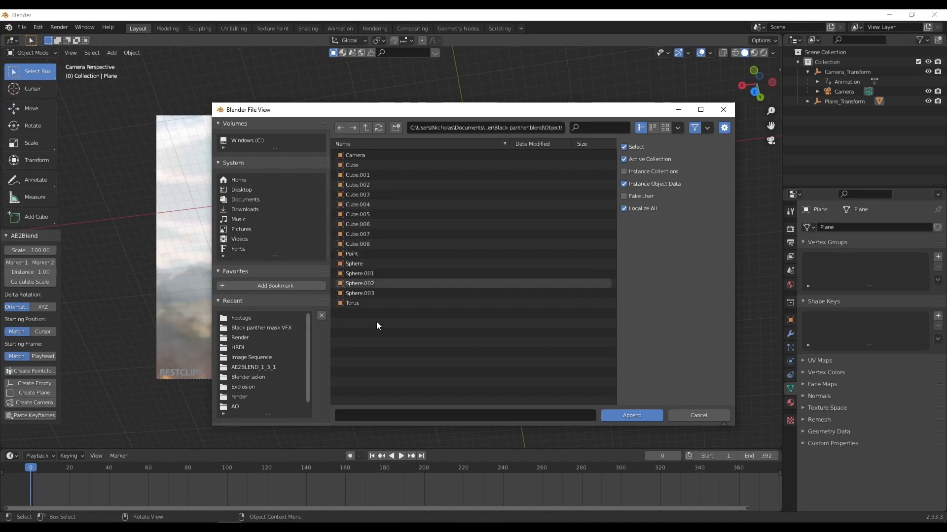
- Append all objects from Black panther.blend except Camera, Point and Torus
{"action": "key", "text": "a"}
{"action": "left_click", "coordinate": [357, 303], "text": "ctrl"}
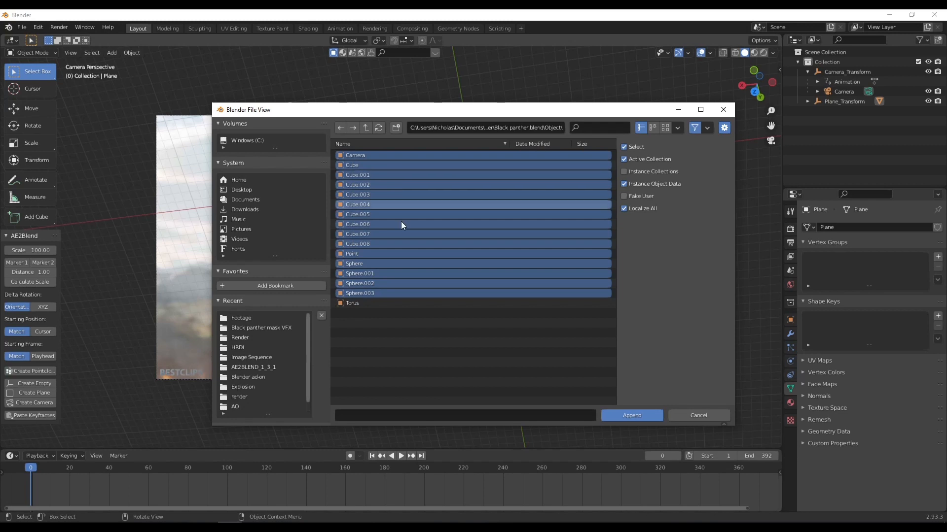
{"action": "left_click", "coordinate": [358, 255], "text": "ctrl"}
{"action": "left_click", "coordinate": [362, 155], "text": "ctrl"}
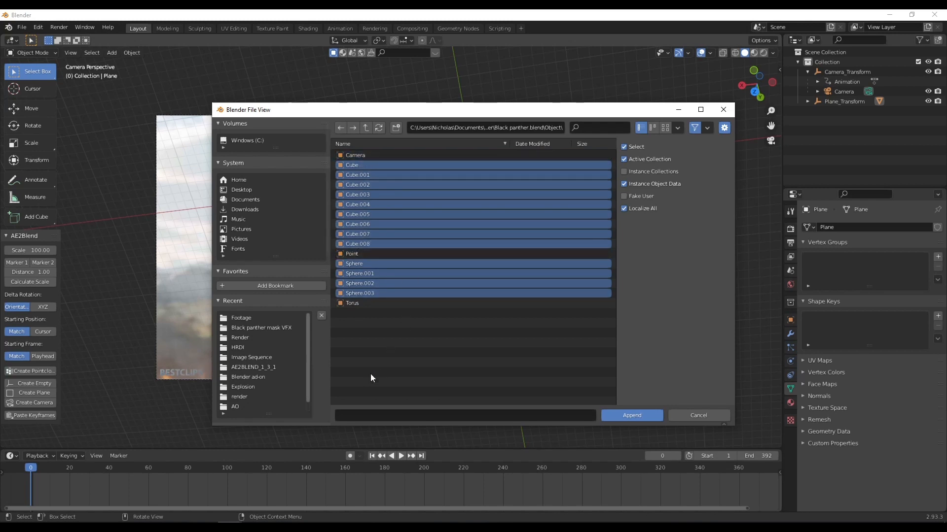
{"action": "left_click", "coordinate": [632, 415]}
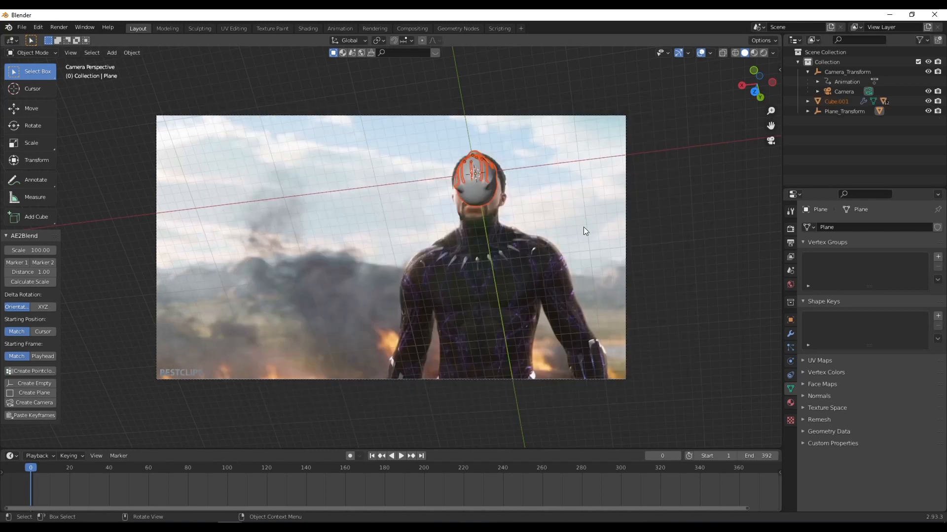
- Move the appended mask objects to a new collection named Mask
{"action": "key", "text": "m"}
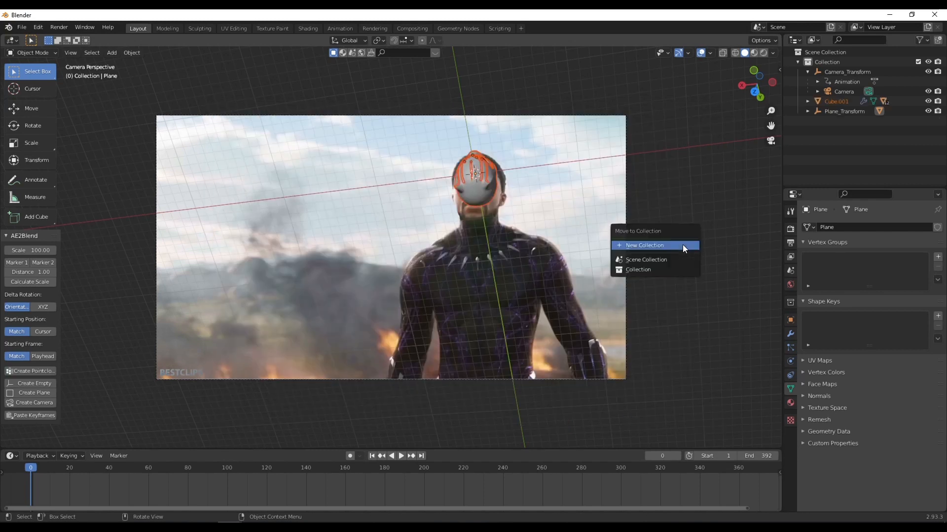
{"action": "left_click", "coordinate": [662, 244]}
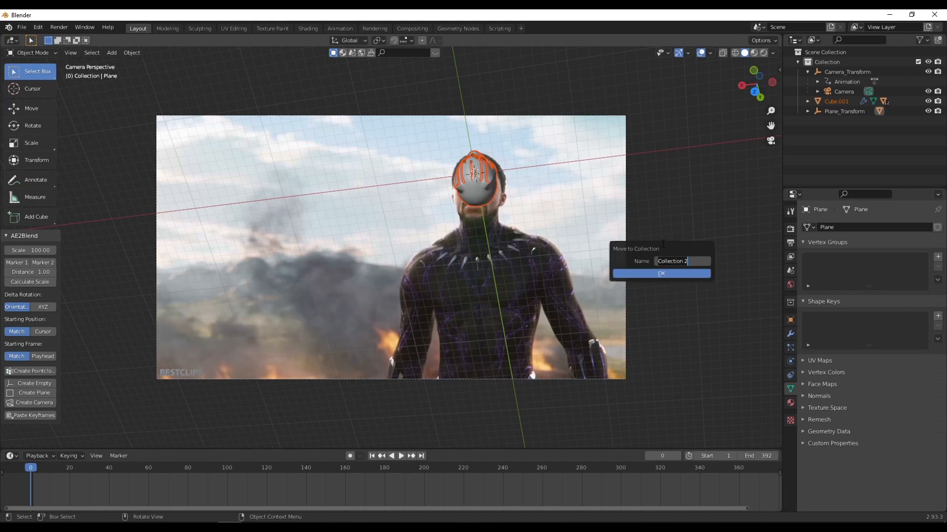
{"action": "type", "text": "Mask"}
{"action": "key", "text": "Return"}
{"action": "left_click", "coordinate": [639, 274]}
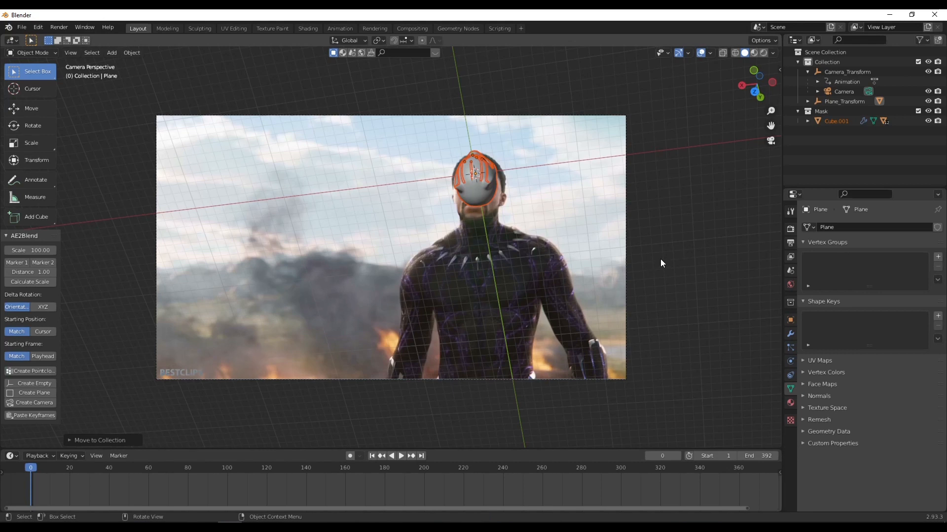
- Split the 3D viewport into two side-by-side views and show the mask from the right in the free one
{"action": "left_click_drag", "start_coordinate": [4, 38], "coordinate": [389, 102]}
{"action": "middle_click", "coordinate": [281, 226]}
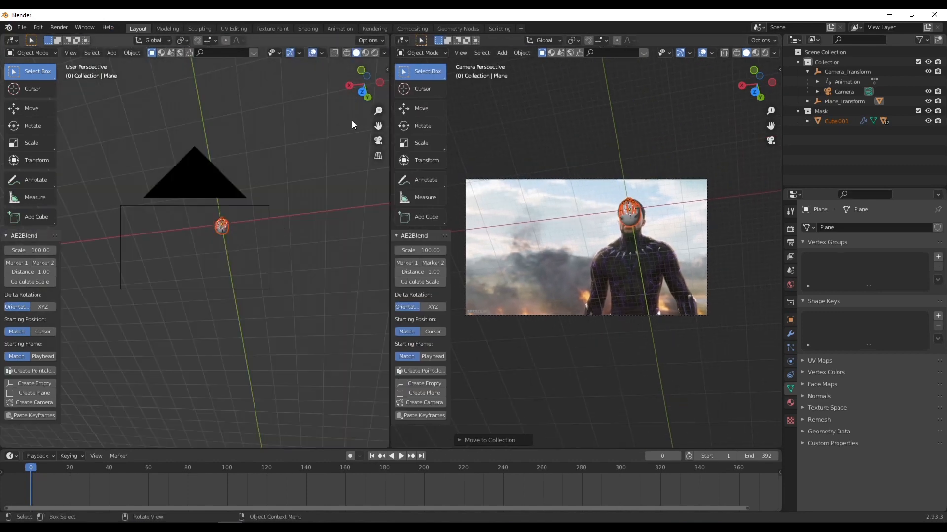
{"action": "left_click", "coordinate": [383, 82]}
{"action": "scroll", "coordinate": [251, 254], "scroll_direction": "up", "scroll_amount": 4}
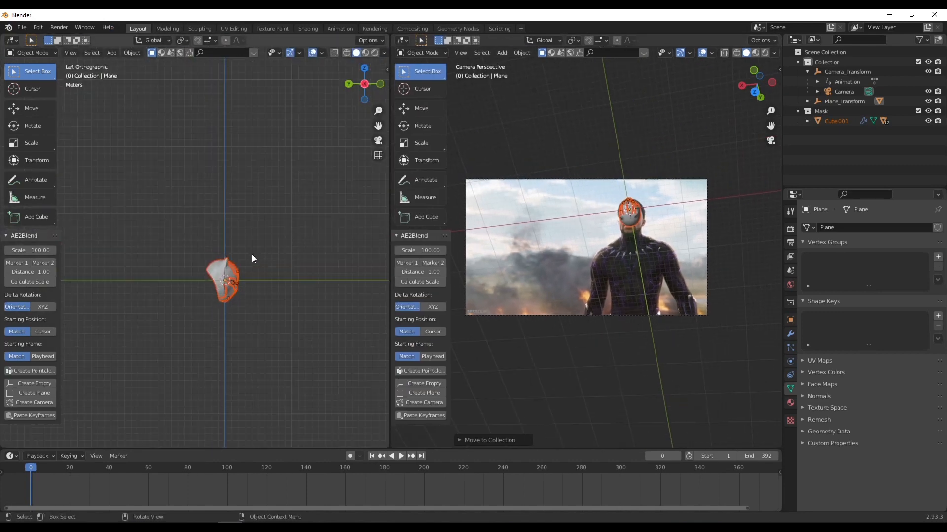
{"action": "left_click", "coordinate": [365, 68]}
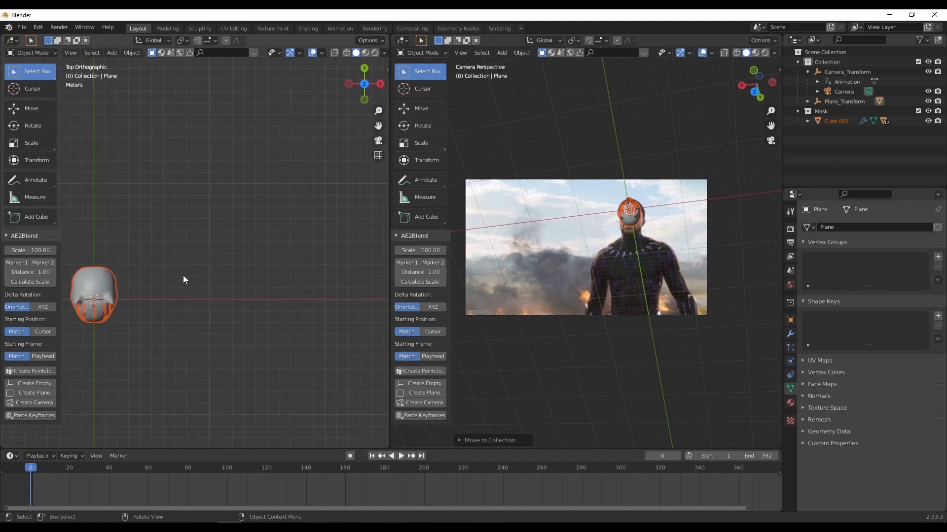
{"action": "left_click_drag", "start_coordinate": [142, 279], "coordinate": [230, 226]}
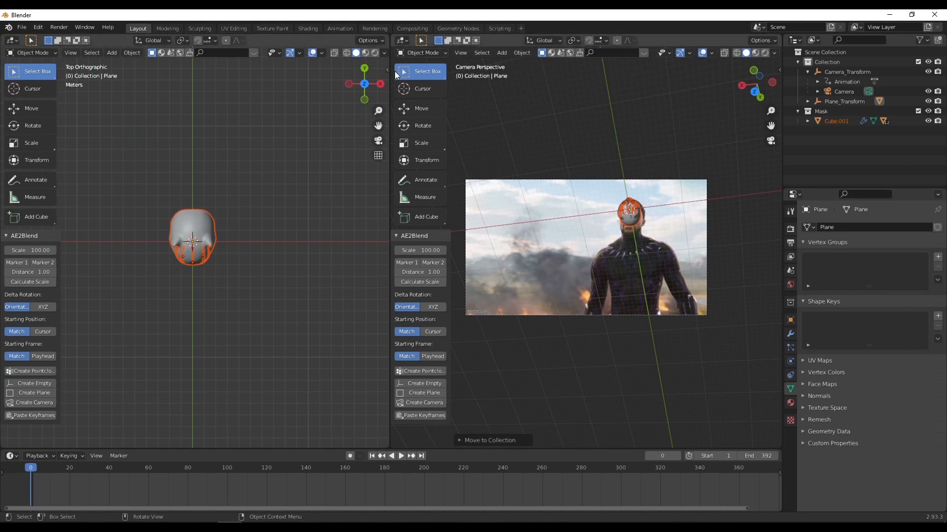
{"action": "left_click", "coordinate": [380, 83]}
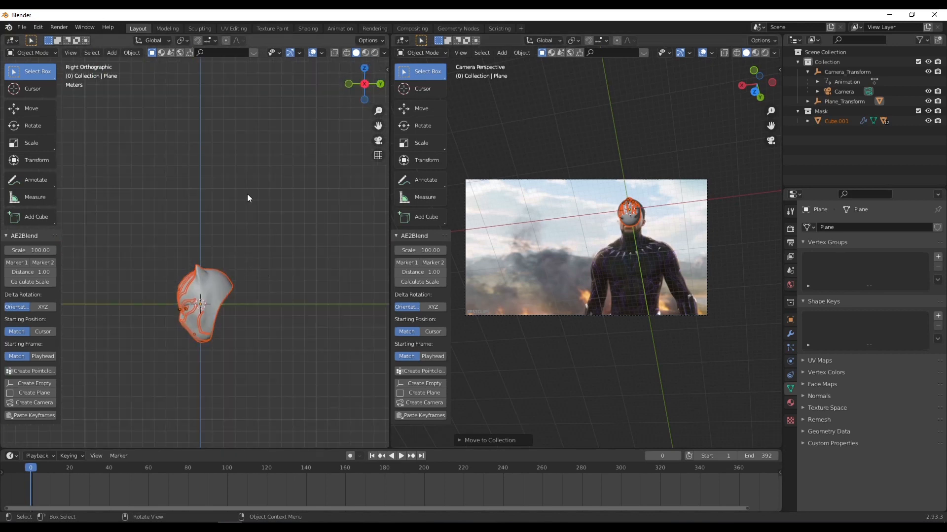
- Rotate the mask about -100° in the right view and about 176° in the front view
{"action": "key", "text": "r"}
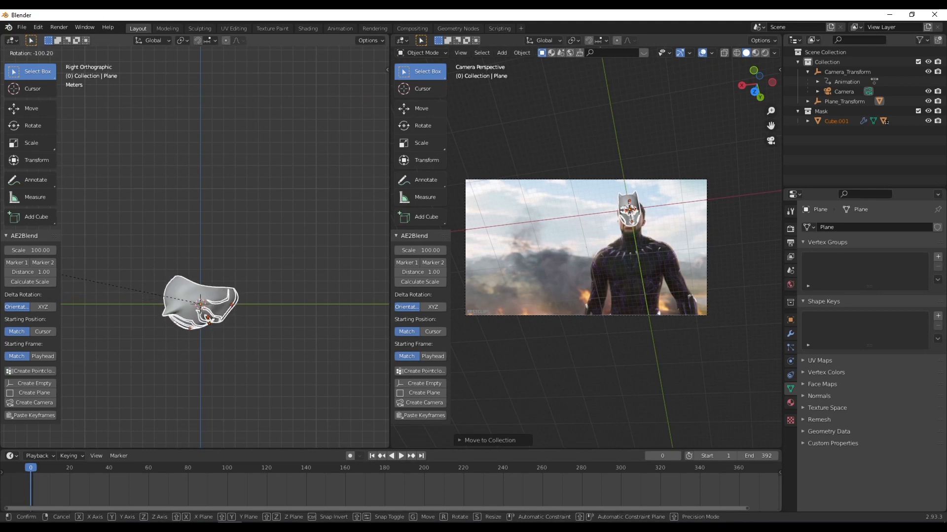
{"action": "left_click", "coordinate": [48, 273]}
{"action": "left_click", "coordinate": [349, 83]}
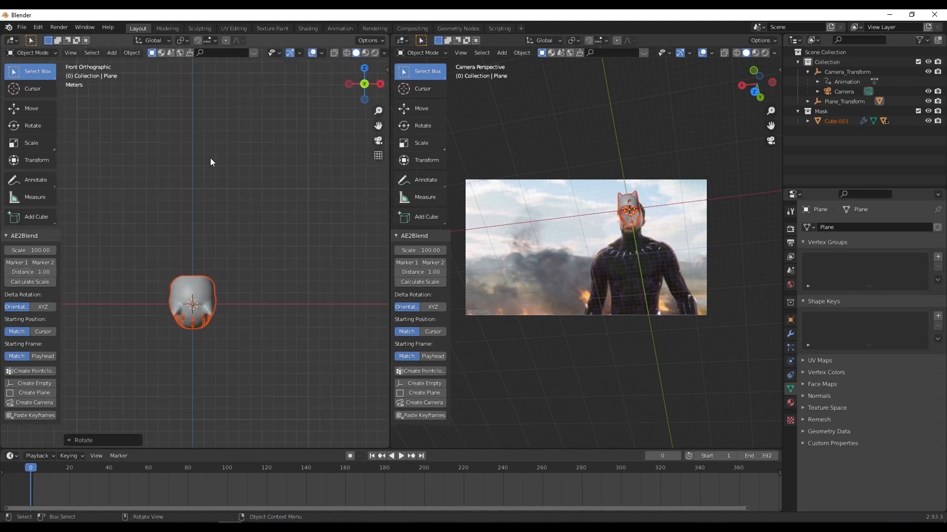
{"action": "key", "text": "r"}
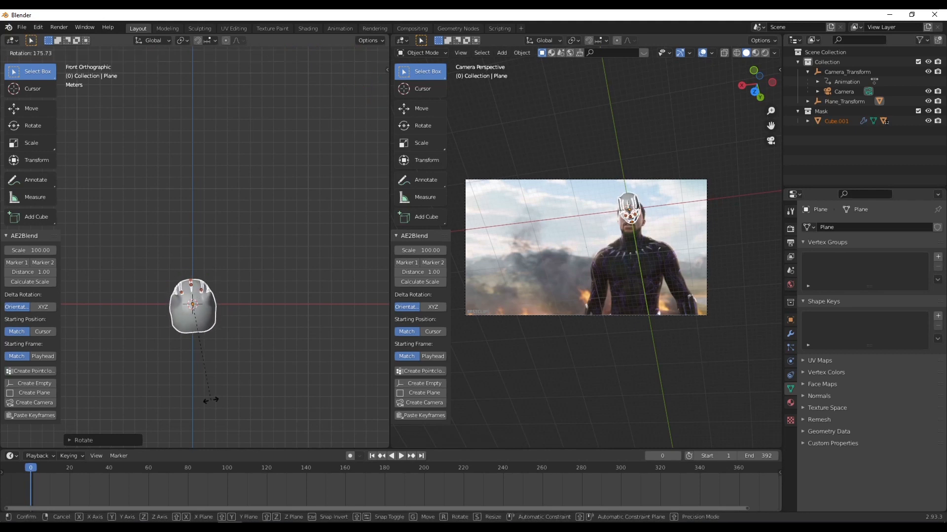
{"action": "left_click", "coordinate": [219, 396]}
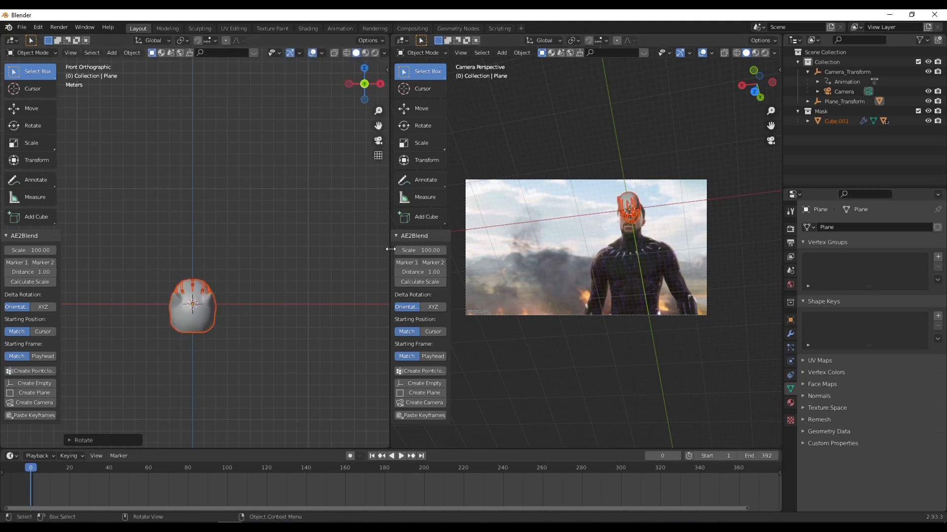
- Join the two 3D views back into a single camera view
{"action": "scroll", "coordinate": [259, 256], "scroll_direction": "down", "scroll_amount": 4}
{"action": "left_click_drag", "start_coordinate": [259, 256], "coordinate": [225, 273]}
{"action": "scroll", "coordinate": [226, 278], "scroll_direction": "down", "scroll_amount": 4}
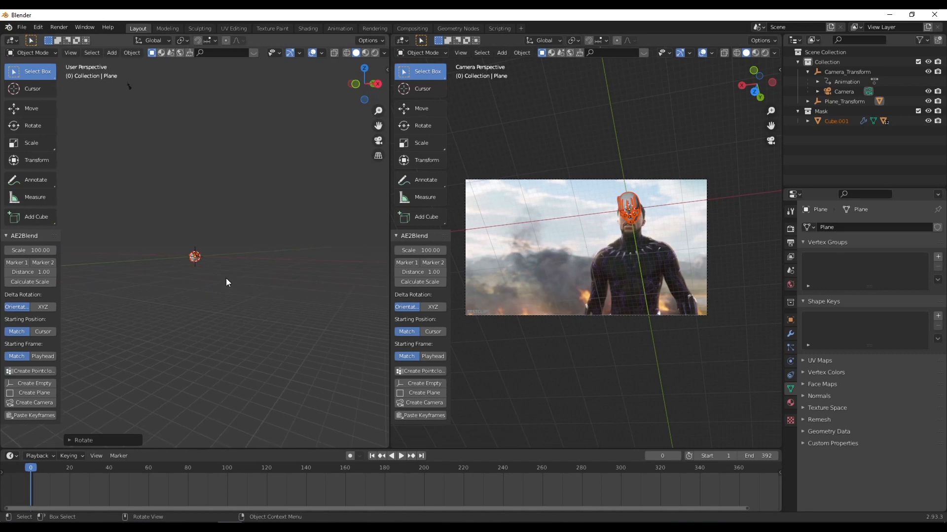
{"action": "scroll", "coordinate": [223, 261], "scroll_direction": "up", "scroll_amount": 3}
{"action": "right_click", "coordinate": [389, 237]}
{"action": "left_click", "coordinate": [367, 252]}
{"action": "left_click", "coordinate": [285, 268]}
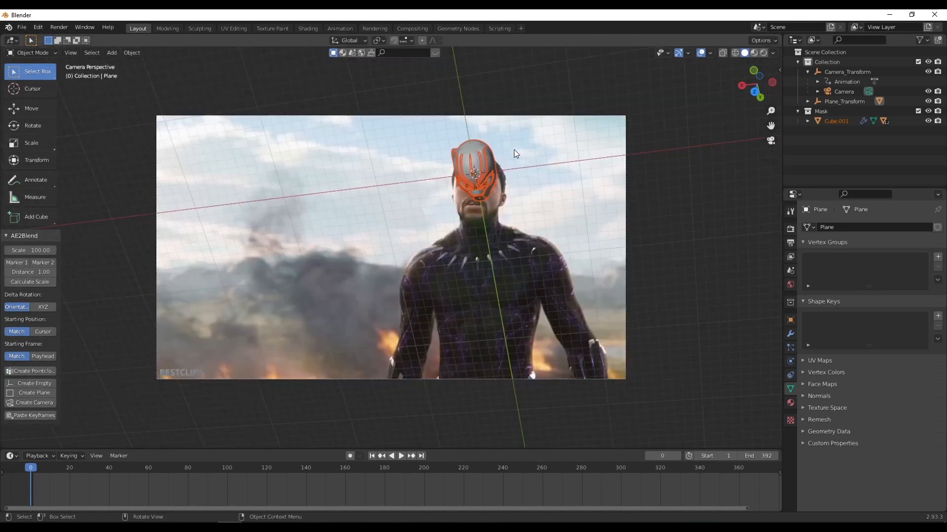
- Rotate the mask until its front faces the camera, and move it down over the character's face
{"action": "left_click", "coordinate": [42, 123]}
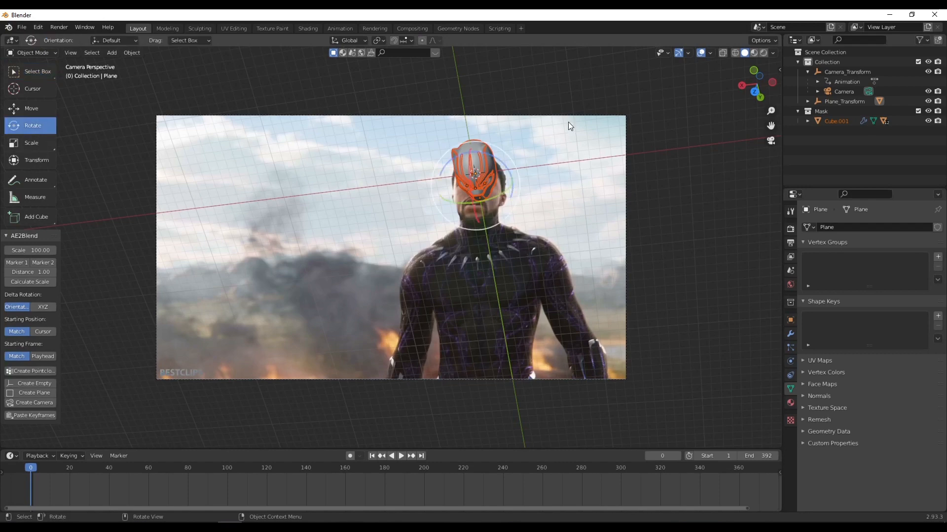
{"action": "left_click_drag", "start_coordinate": [471, 194], "coordinate": [466, 173]}
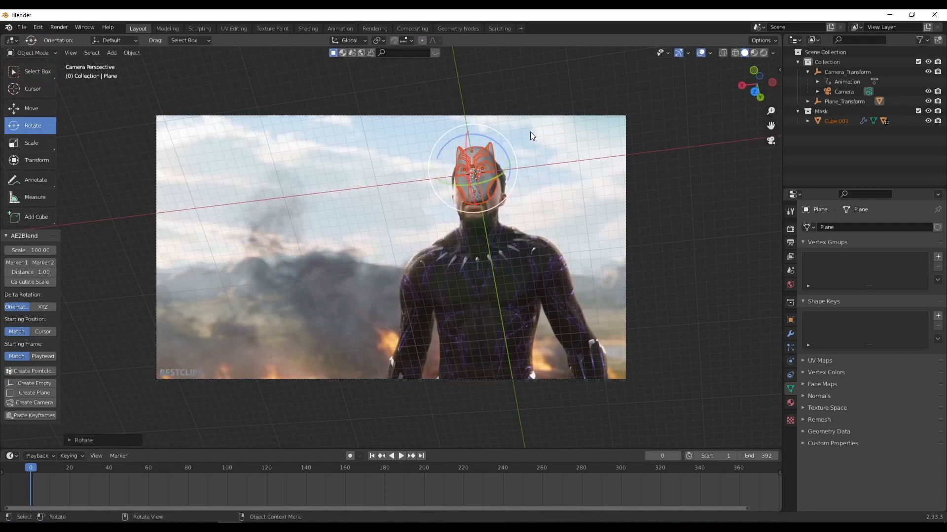
{"action": "scroll", "coordinate": [533, 132], "scroll_direction": "up", "scroll_amount": 3}
{"action": "left_click_drag", "start_coordinate": [530, 244], "coordinate": [527, 213]}
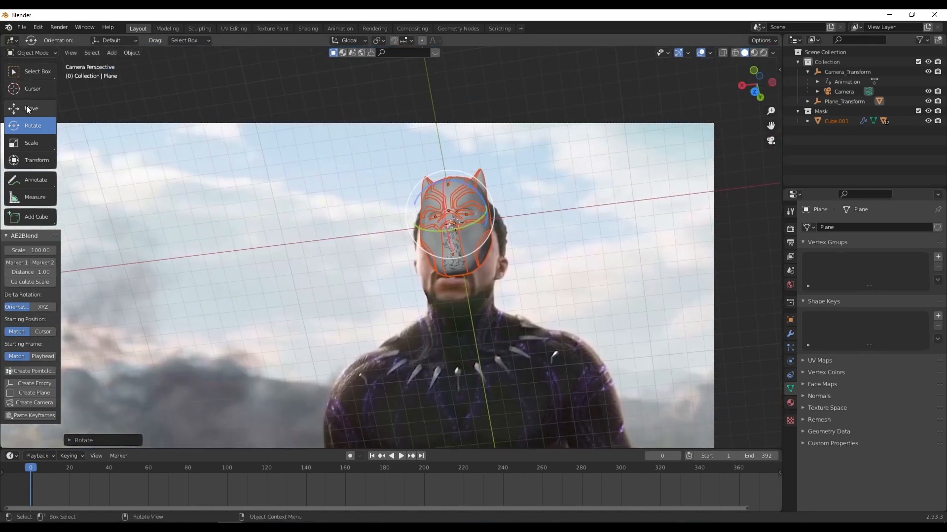
{"action": "left_click", "coordinate": [28, 110]}
{"action": "left_click_drag", "start_coordinate": [454, 268], "coordinate": [459, 290]}
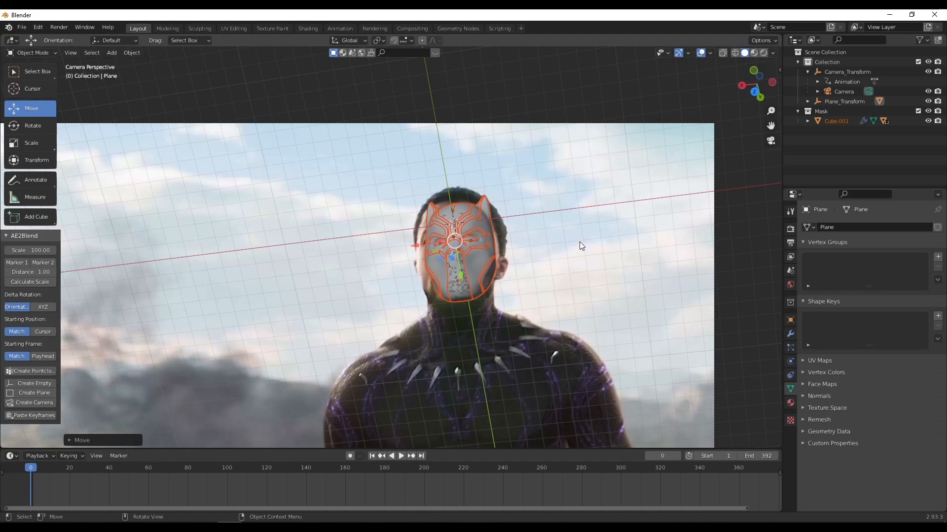
- Scale the mask up by about 1.33 to cover the head, and fine-tune its height and rotation
{"action": "key", "text": "s"}
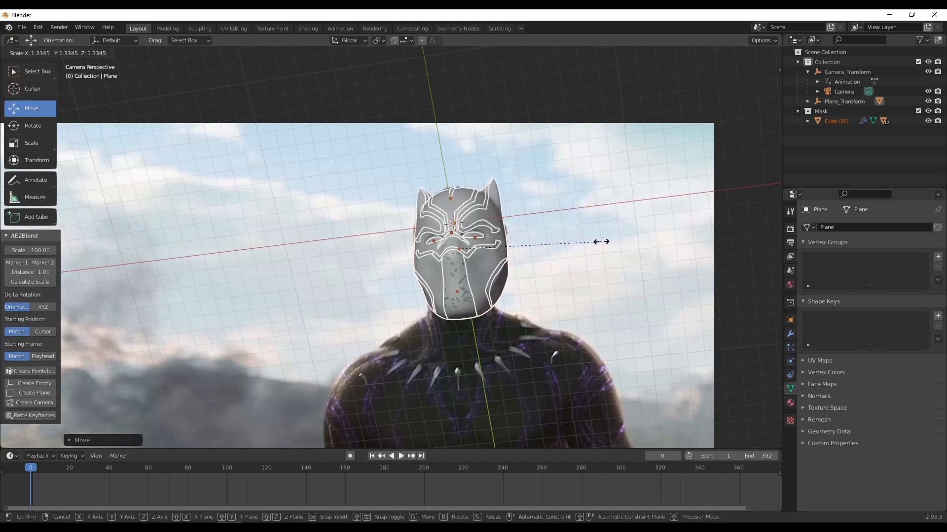
{"action": "left_click", "coordinate": [602, 245]}
{"action": "left_click_drag", "start_coordinate": [460, 268], "coordinate": [458, 260]}
{"action": "left_click", "coordinate": [33, 124]}
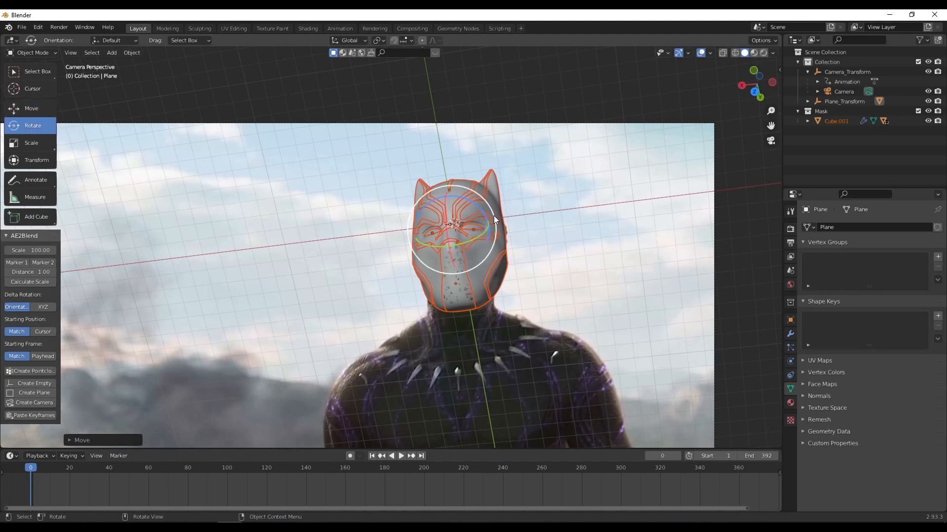
{"action": "left_click_drag", "start_coordinate": [495, 220], "coordinate": [487, 273]}
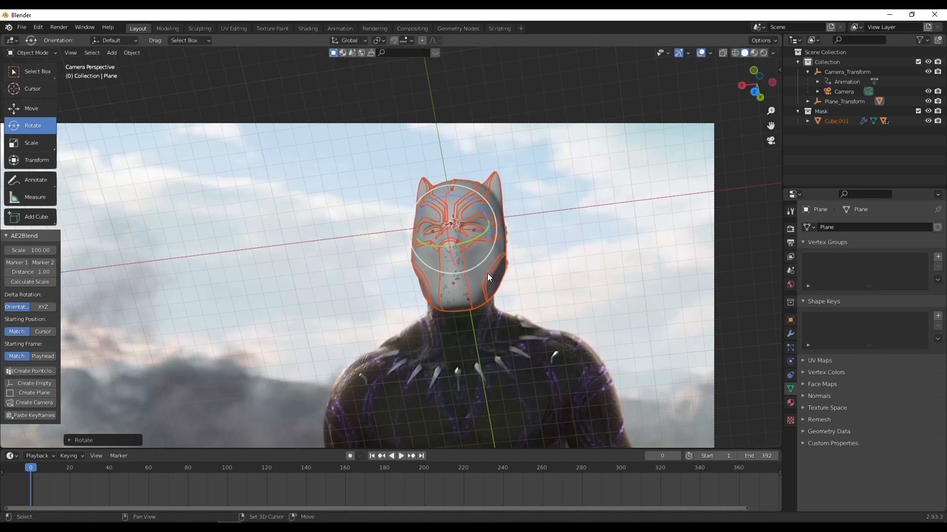
- Show the scene in wireframe and move the mask slightly down so its eyes and jaw line up with the actor's face
{"action": "left_click", "coordinate": [734, 53]}
{"action": "scroll", "coordinate": [498, 233], "scroll_direction": "up", "scroll_amount": 3}
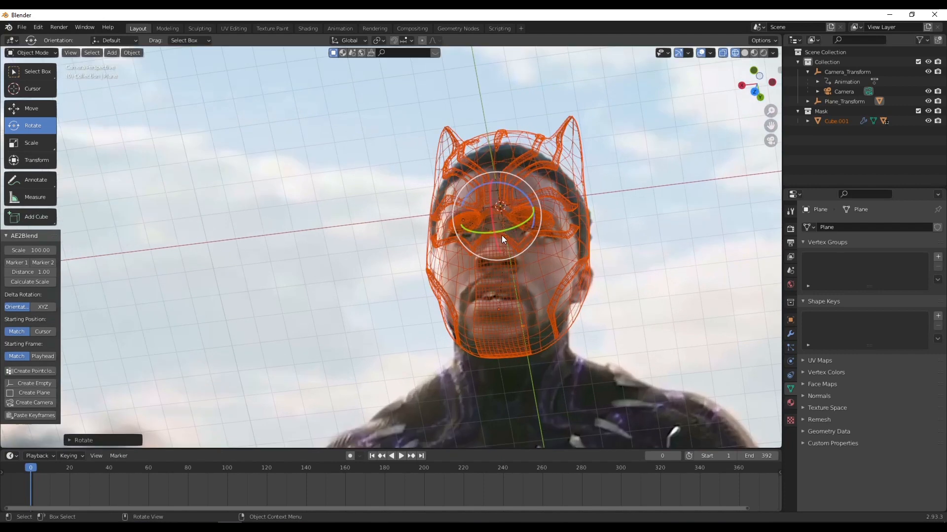
{"action": "left_click_drag", "start_coordinate": [629, 233], "coordinate": [503, 240]}
{"action": "scroll", "coordinate": [419, 257], "scroll_direction": "up", "scroll_amount": 1}
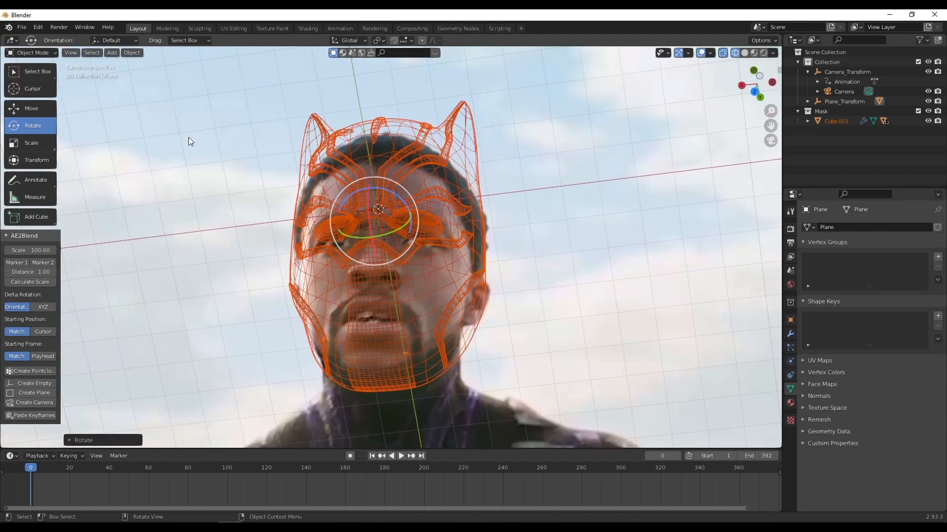
{"action": "left_click", "coordinate": [37, 107]}
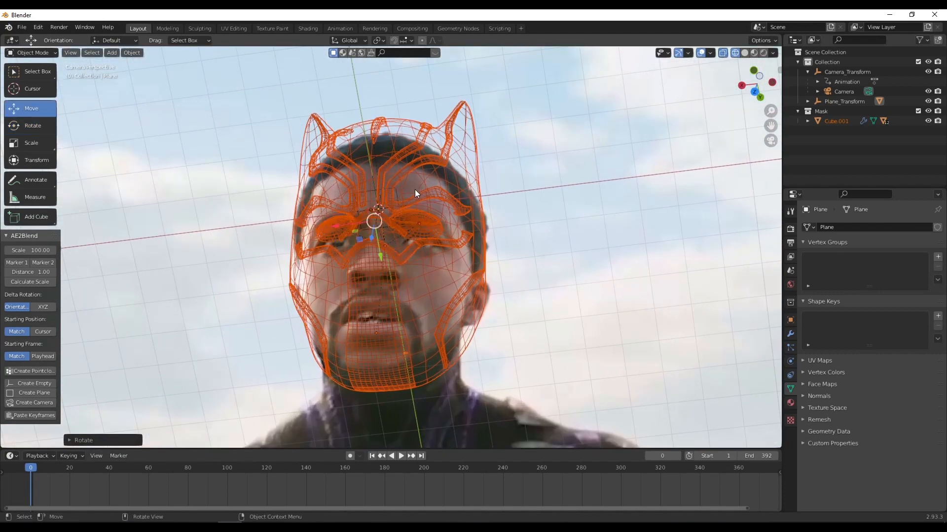
{"action": "left_click_drag", "start_coordinate": [416, 189], "coordinate": [414, 204]}
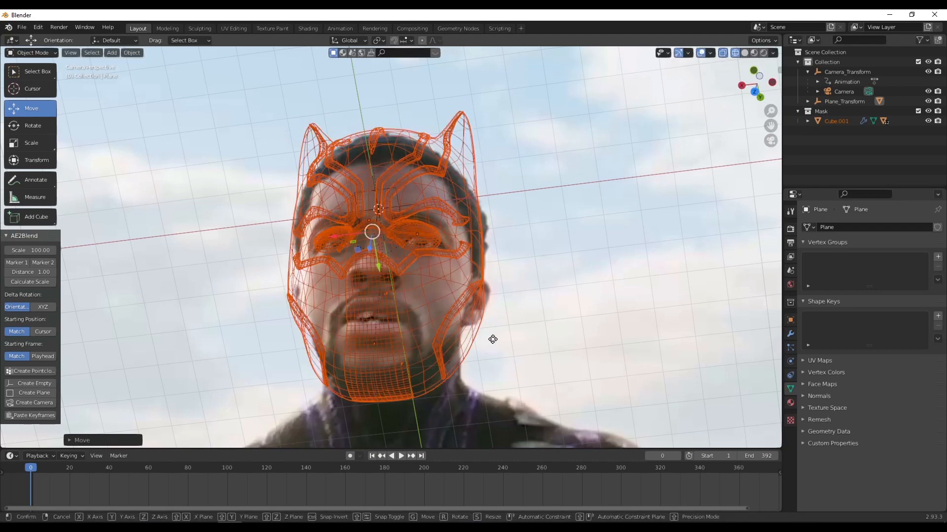
{"action": "key", "text": "g"}
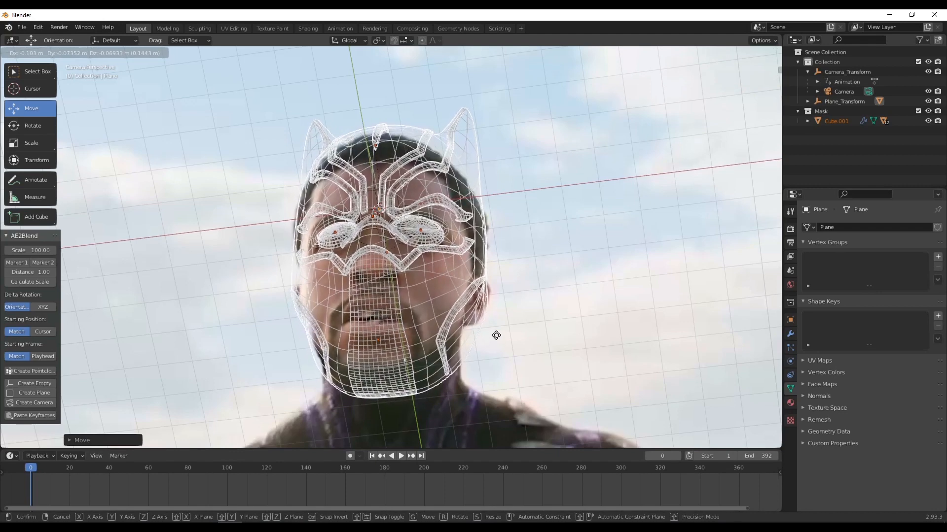
{"action": "left_click", "coordinate": [495, 334]}
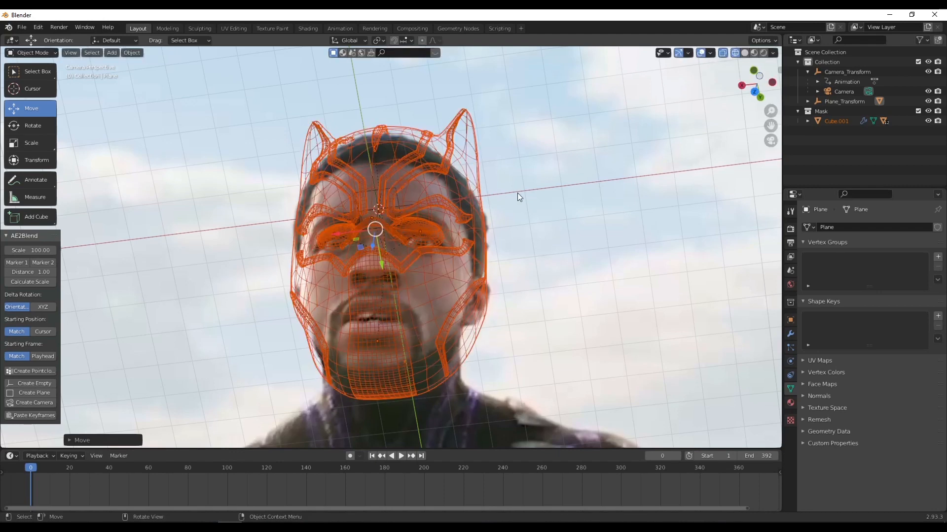
- Scale the mask up by about 1.02 and nudge it slightly upward over the head
{"action": "key", "text": "s"}
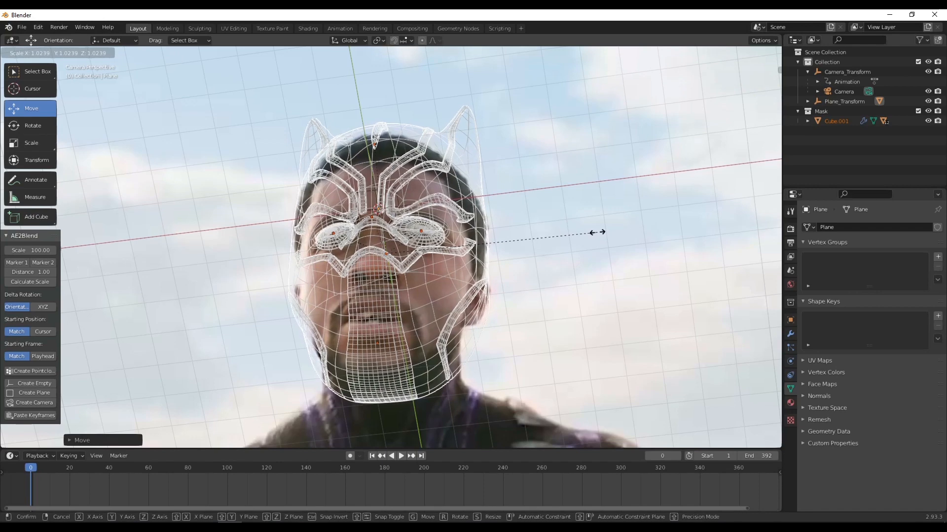
{"action": "left_click", "coordinate": [596, 232]}
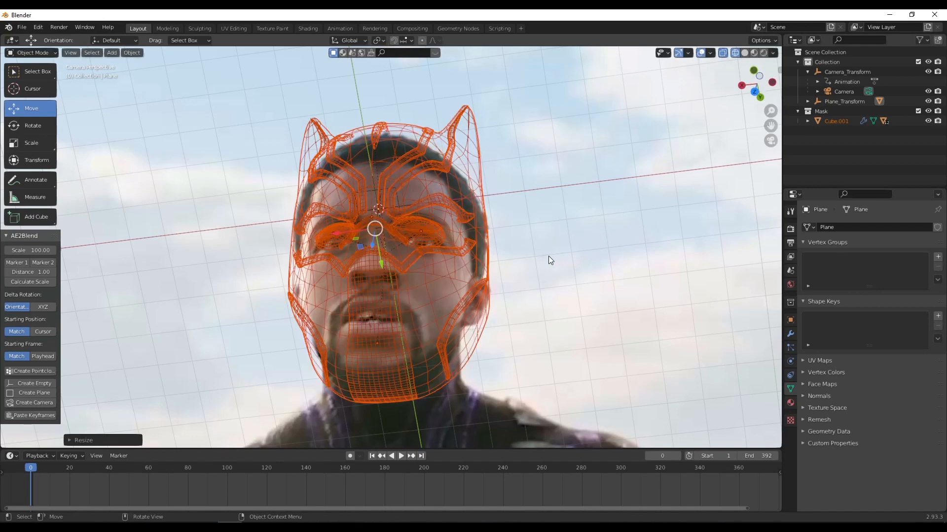
{"action": "key", "text": "g"}
{"action": "left_click", "coordinate": [514, 198]}
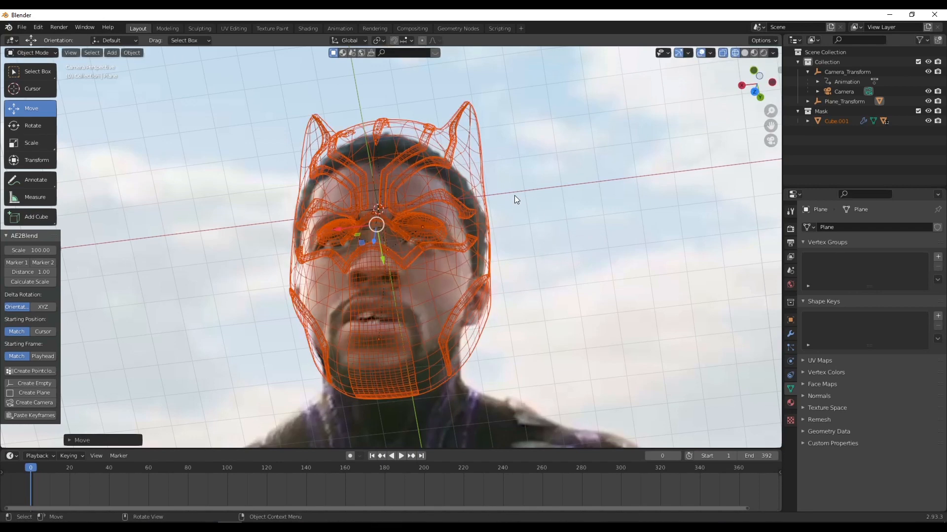
- Return to solid shading, deselect the mask, and play the animation up to frame 219 to check how the mask follows the head
{"action": "left_click", "coordinate": [31, 52]}
{"action": "key", "text": "shift+z"}
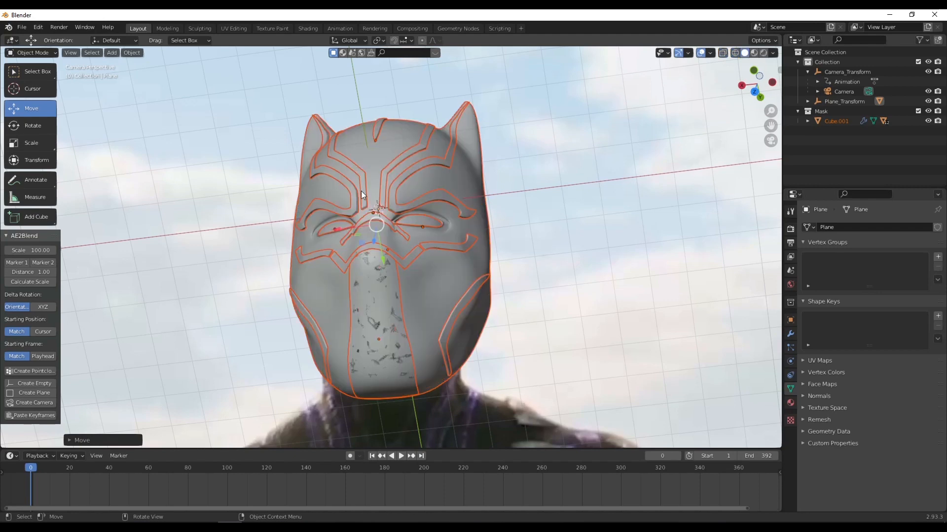
{"action": "scroll", "coordinate": [360, 191], "scroll_direction": "down", "scroll_amount": 4}
{"action": "left_click", "coordinate": [738, 270]}
{"action": "scroll", "coordinate": [457, 252], "scroll_direction": "down", "scroll_amount": 2}
{"action": "left_click_drag", "start_coordinate": [518, 296], "coordinate": [579, 253]}
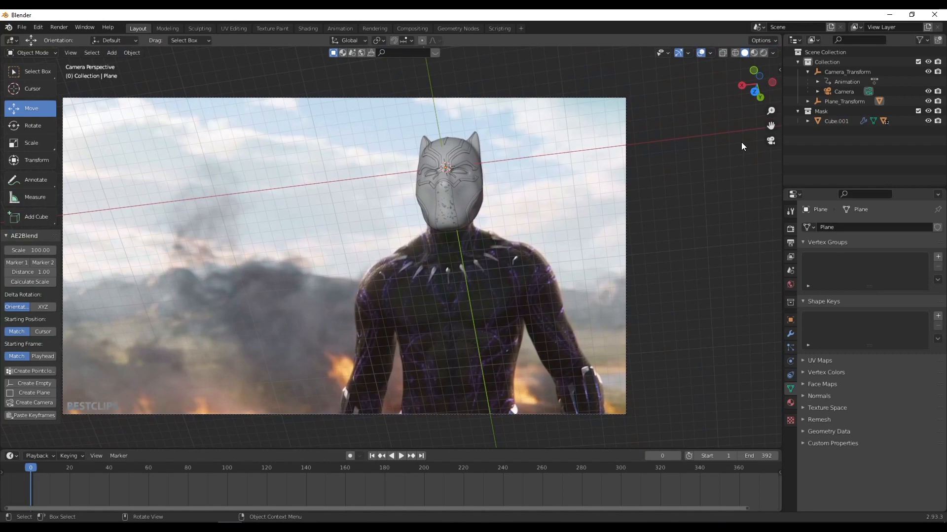
{"action": "key", "text": "space"}
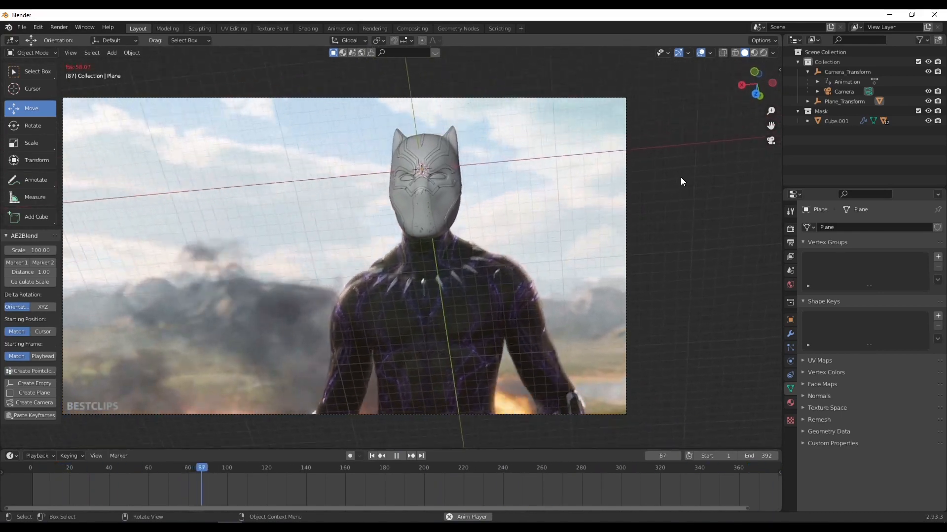
{"action": "key", "text": "space"}
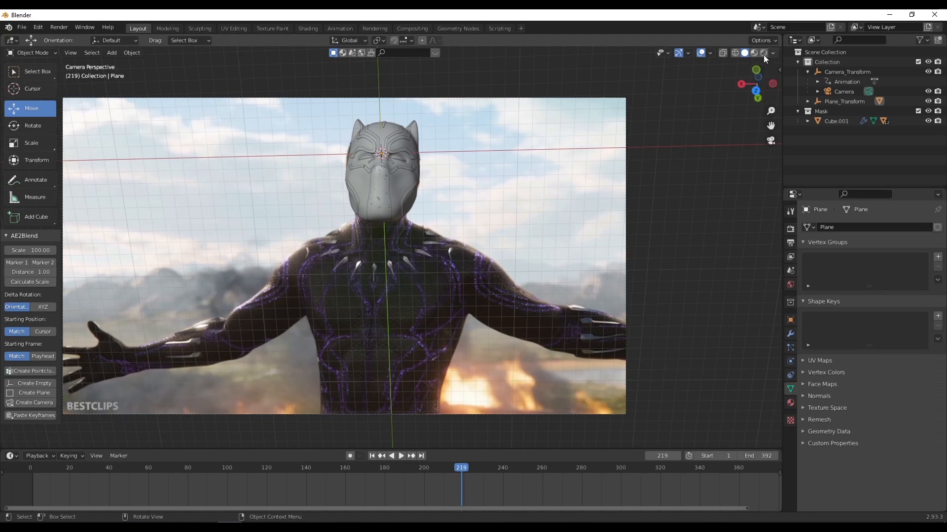
- At frame 219, switch to wireframe, select the Mask collection's objects, and fine-tune the mask's rotation and position against the face
{"action": "left_click", "coordinate": [736, 52]}
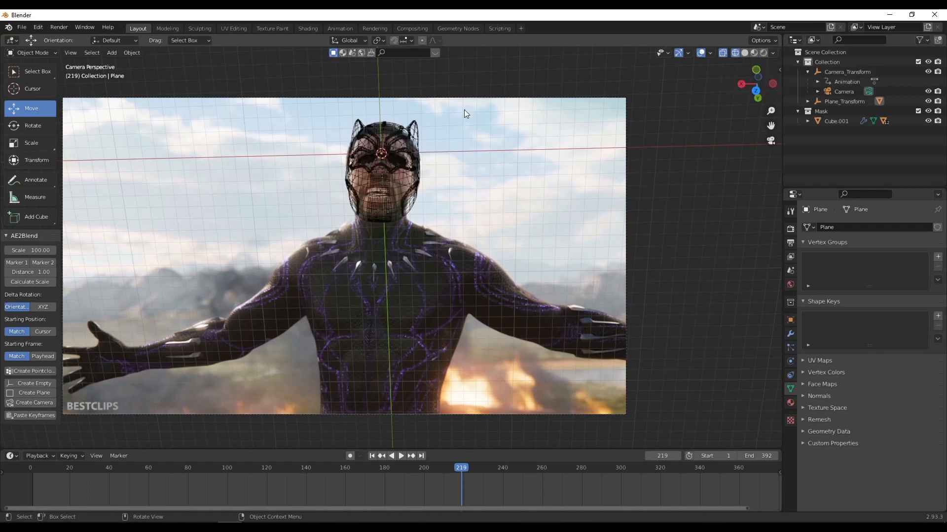
{"action": "scroll", "coordinate": [440, 127], "scroll_direction": "up", "scroll_amount": 3}
{"action": "left_click_drag", "start_coordinate": [439, 123], "coordinate": [416, 218]}
{"action": "scroll", "coordinate": [417, 217], "scroll_direction": "up", "scroll_amount": 2}
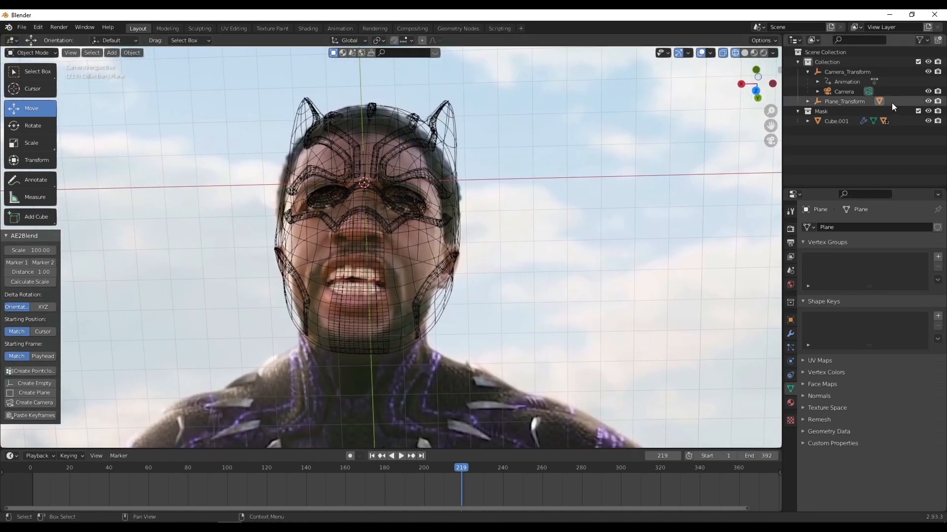
{"action": "right_click", "coordinate": [818, 113]}
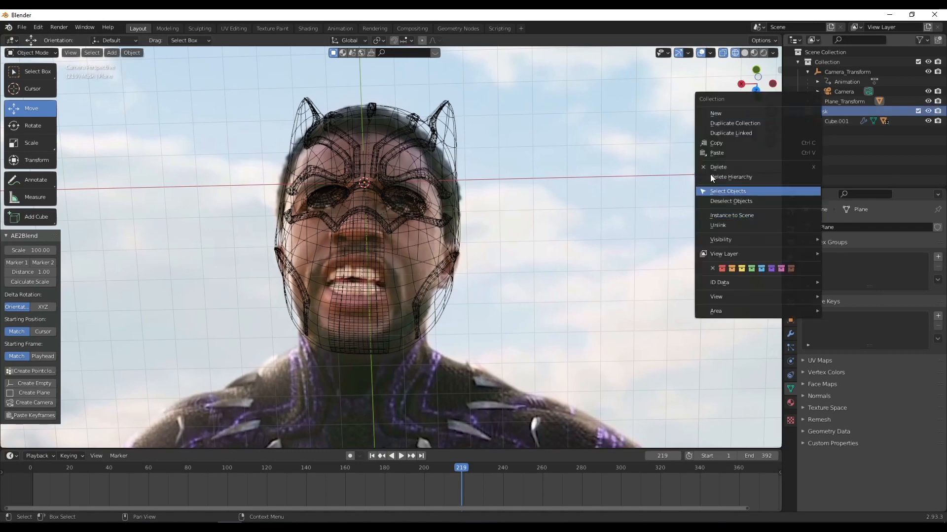
{"action": "left_click", "coordinate": [738, 191]}
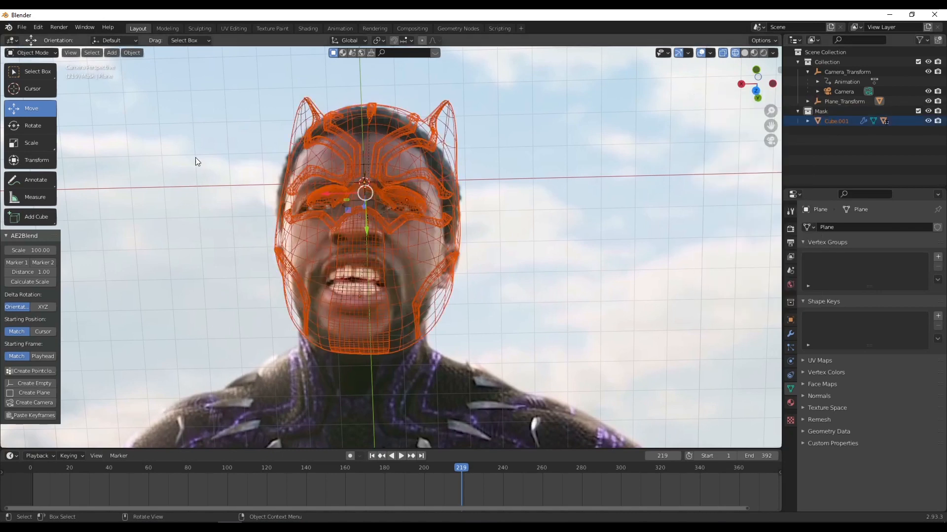
{"action": "left_click", "coordinate": [33, 129]}
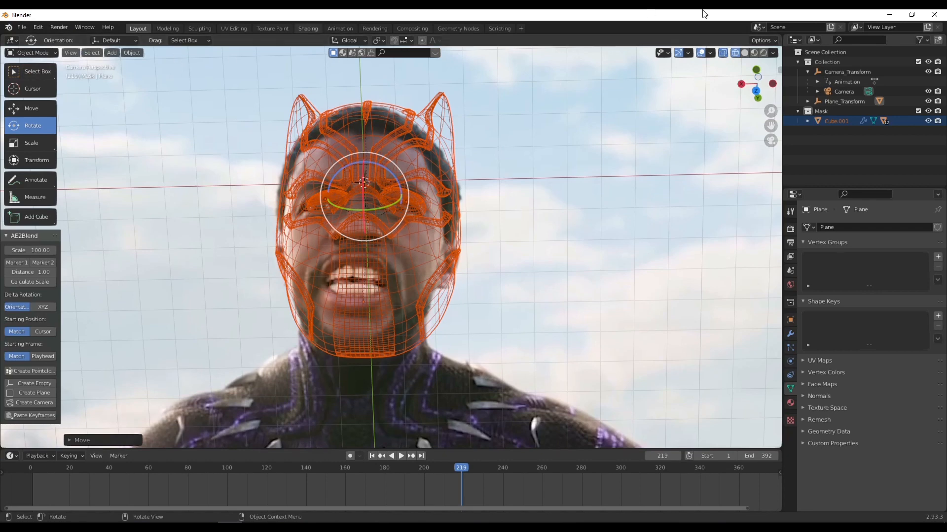
- Return to solid shading, deselect the mask, and scrub the timeline to frame 246 to check the alignment
{"action": "left_click", "coordinate": [744, 53]}
{"action": "left_click", "coordinate": [617, 138]}
{"action": "scroll", "coordinate": [617, 137], "scroll_direction": "down", "scroll_amount": 7}
{"action": "scroll", "coordinate": [551, 369], "scroll_direction": "up", "scroll_amount": 1}
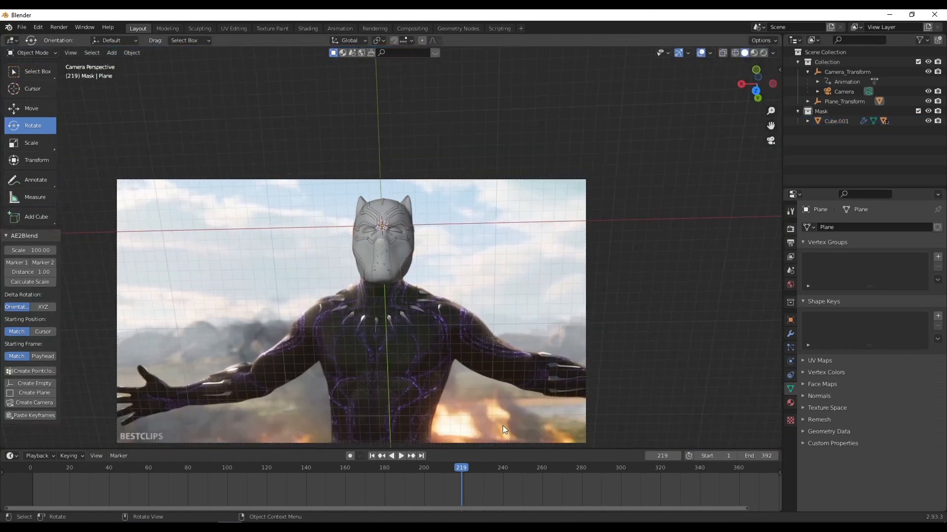
{"action": "left_click_drag", "start_coordinate": [462, 469], "coordinate": [514, 498]}
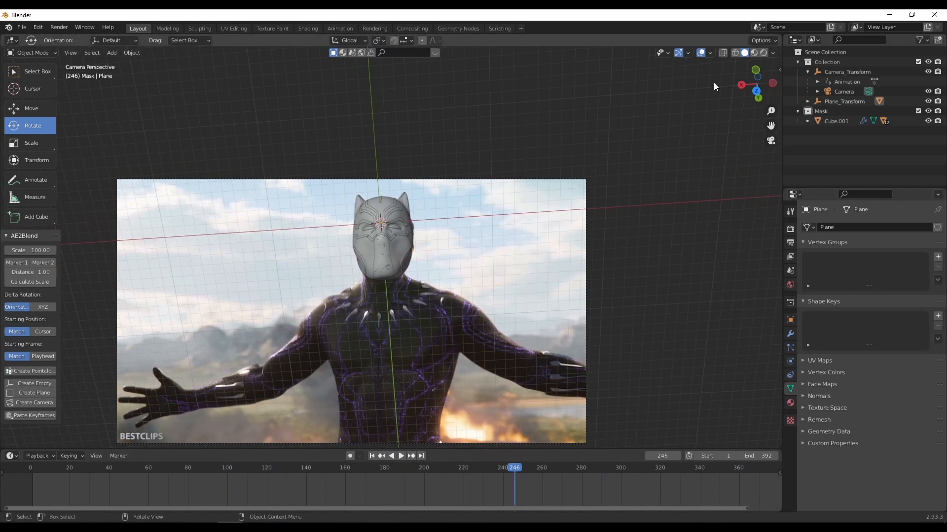
- Set the render engine to Cycles with GPU Compute as the device
{"action": "left_click", "coordinate": [790, 229]}
{"action": "left_click", "coordinate": [899, 227]}
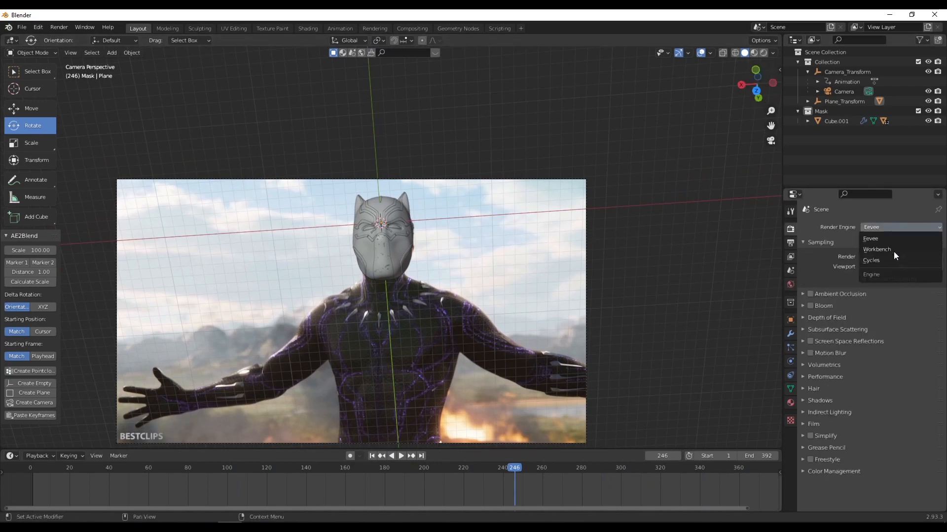
{"action": "left_click", "coordinate": [884, 258]}
{"action": "left_click", "coordinate": [883, 255]}
{"action": "left_click", "coordinate": [878, 274]}
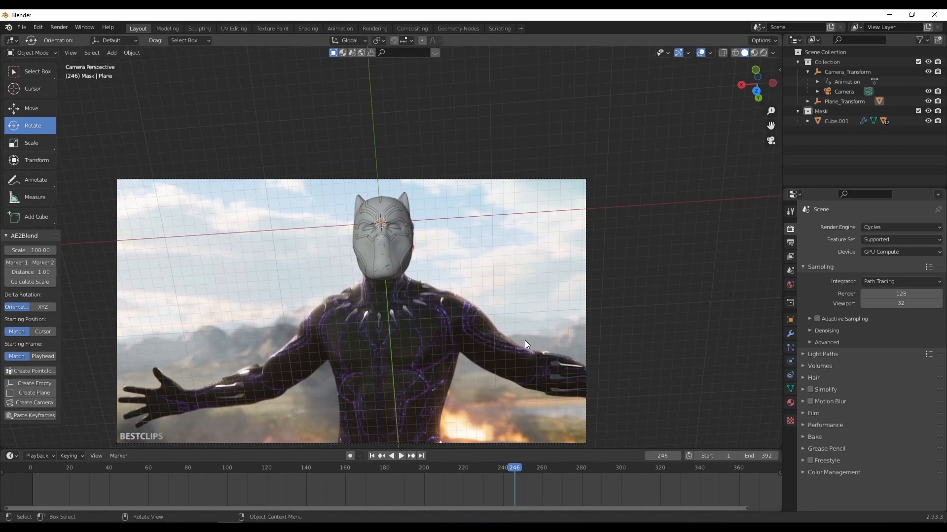
- Switch the viewport to rendered shading and center the masked figure in the view
{"action": "scroll", "coordinate": [524, 340], "scroll_direction": "up", "scroll_amount": 4}
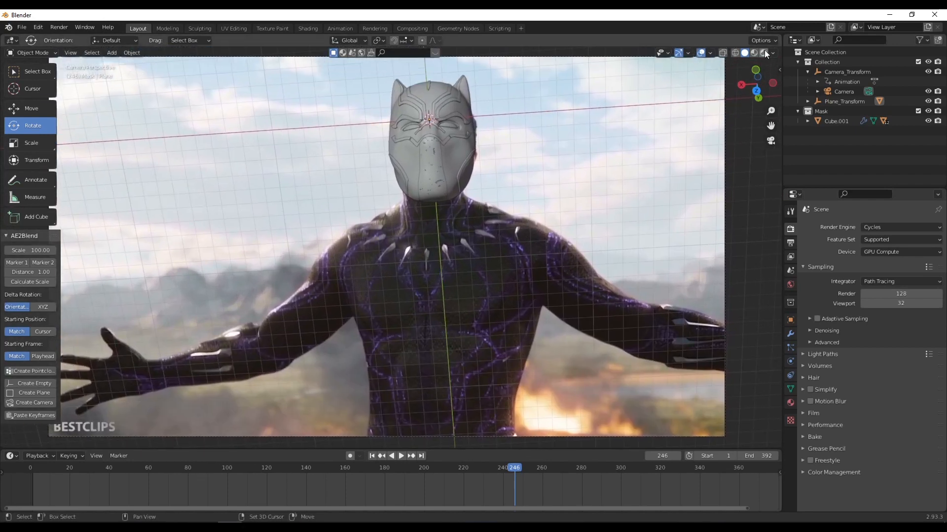
{"action": "key", "text": "shift+z"}
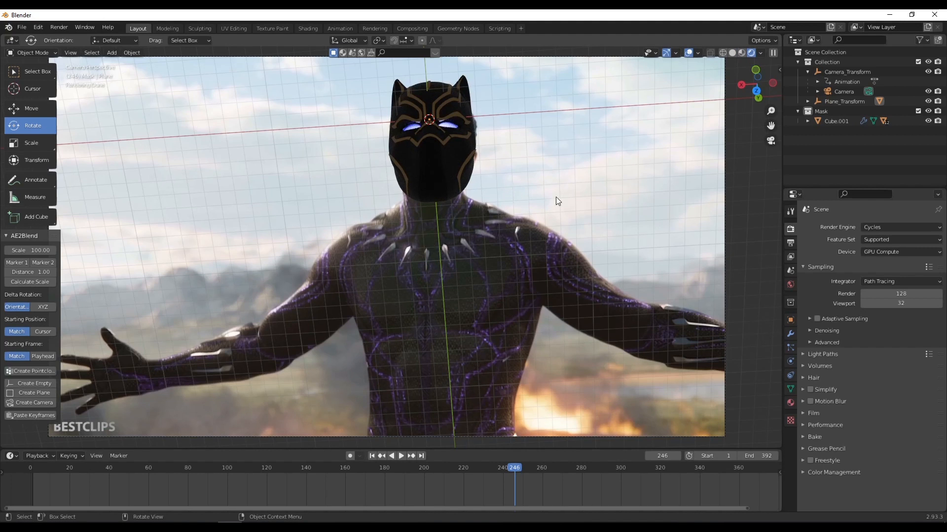
{"action": "left_click_drag", "start_coordinate": [481, 118], "coordinate": [498, 126]}
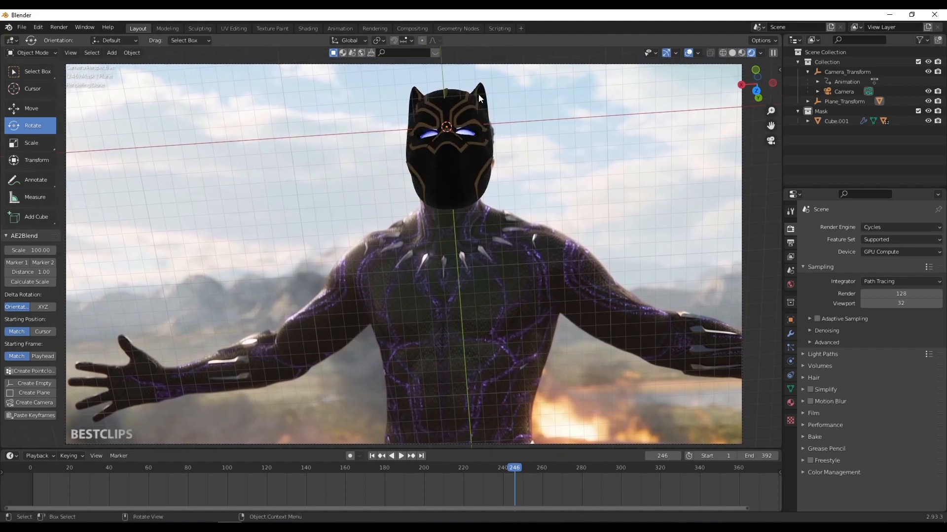
{"action": "left_click_drag", "start_coordinate": [473, 91], "coordinate": [486, 107]}
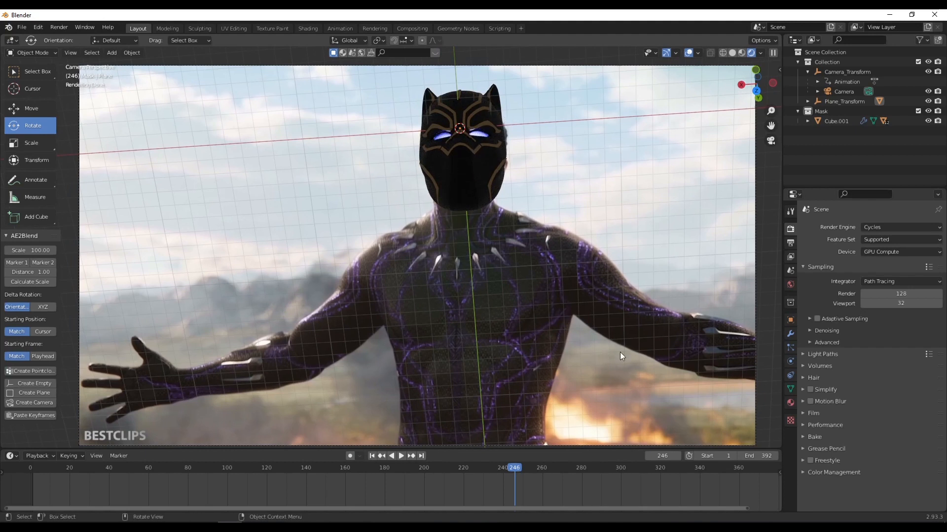
{"action": "left_click_drag", "start_coordinate": [579, 283], "coordinate": [575, 284]}
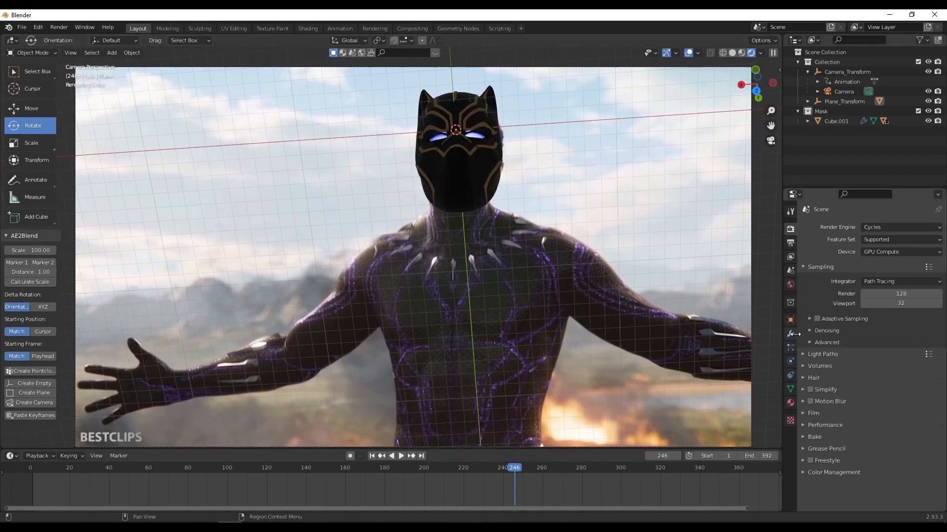
- Assign an Environment Texture to the world background color
{"action": "left_click", "coordinate": [789, 284]}
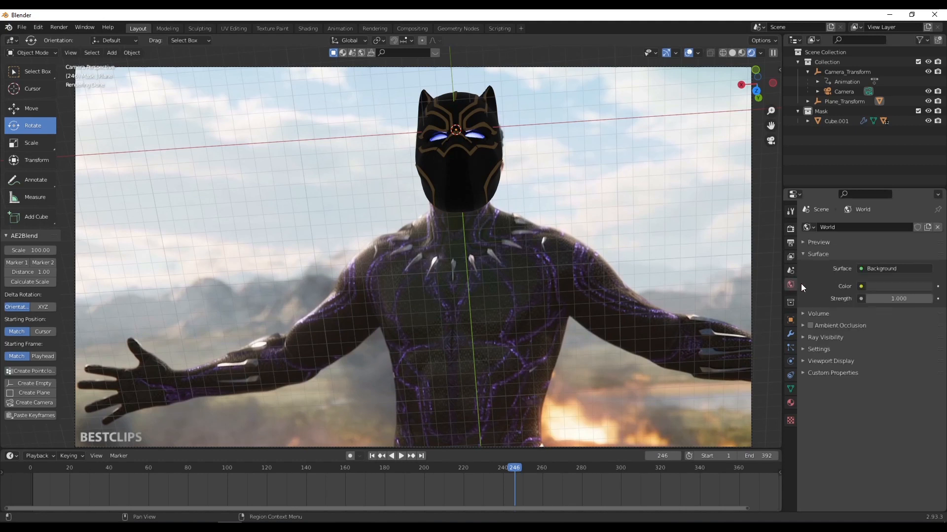
{"action": "left_click", "coordinate": [861, 286]}
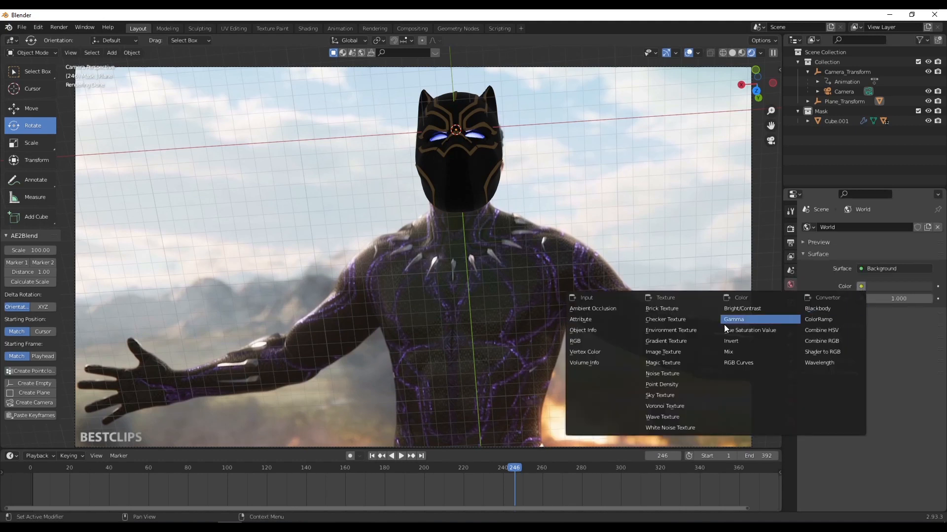
{"action": "left_click", "coordinate": [676, 330]}
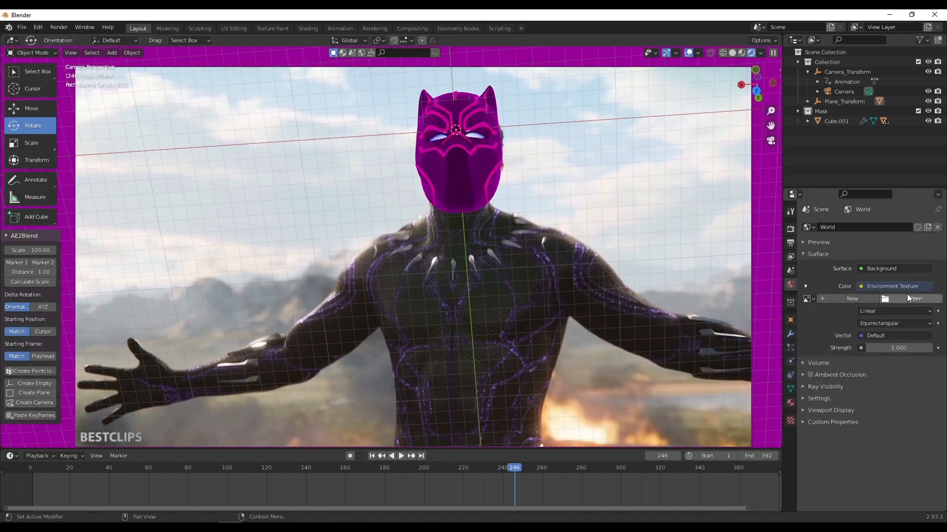
- Load forest_slope_4k.hdr from the HRDI folder as the environment image and set the world strength to 2.0
{"action": "left_click", "coordinate": [908, 297]}
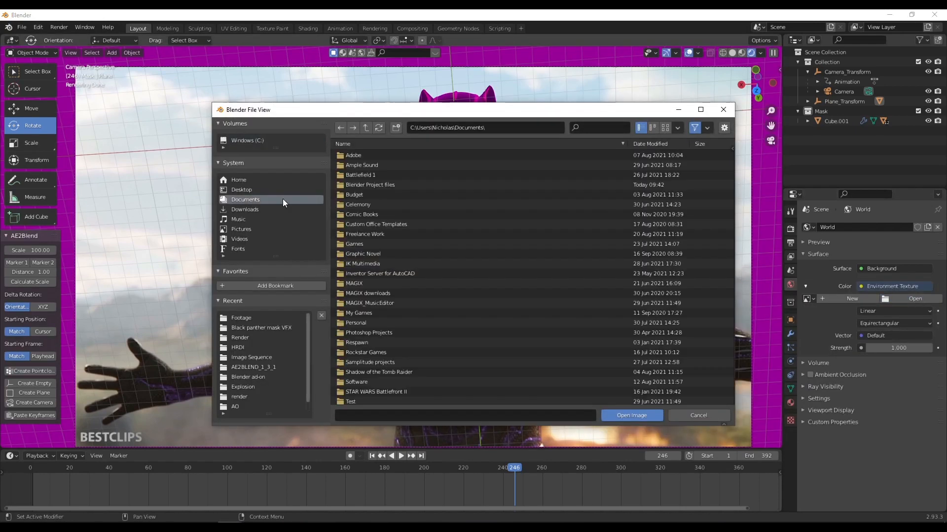
{"action": "left_click", "coordinate": [368, 184]}
{"action": "double_click", "coordinate": [369, 266]}
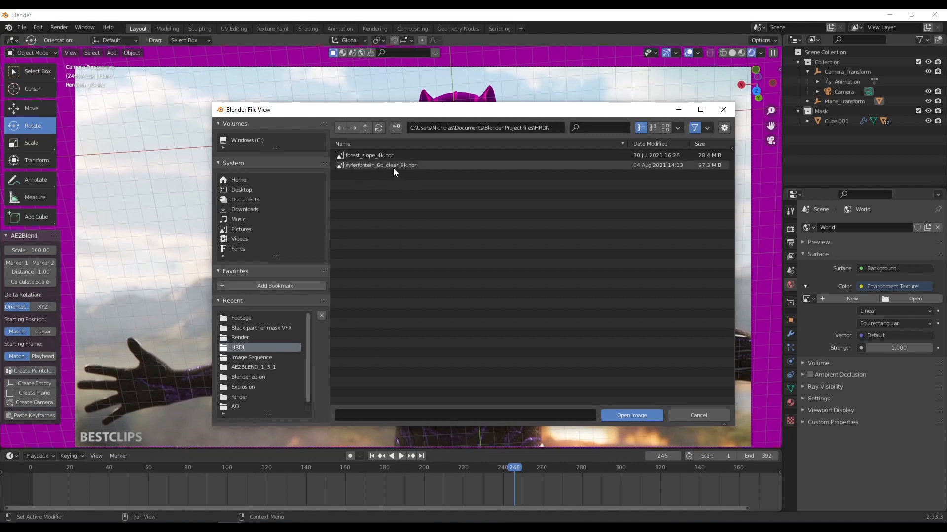
{"action": "left_click", "coordinate": [360, 155]}
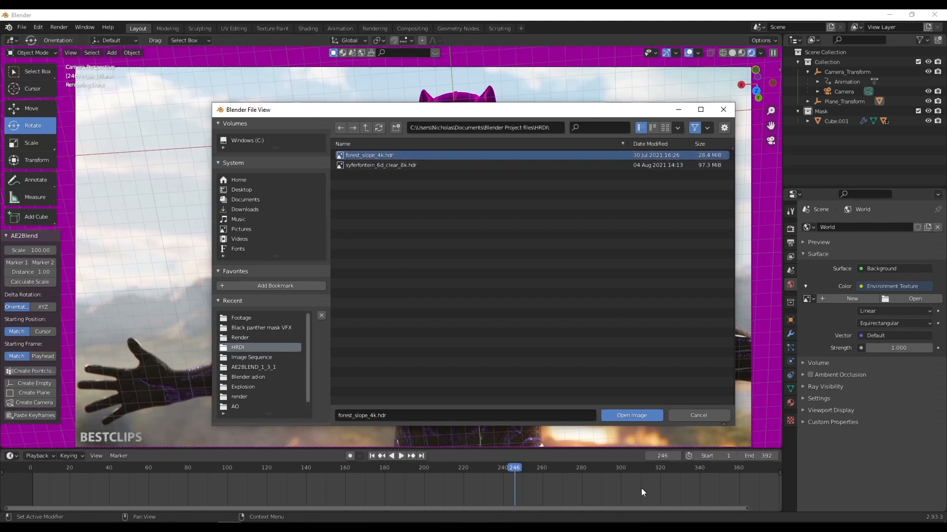
{"action": "left_click", "coordinate": [614, 415]}
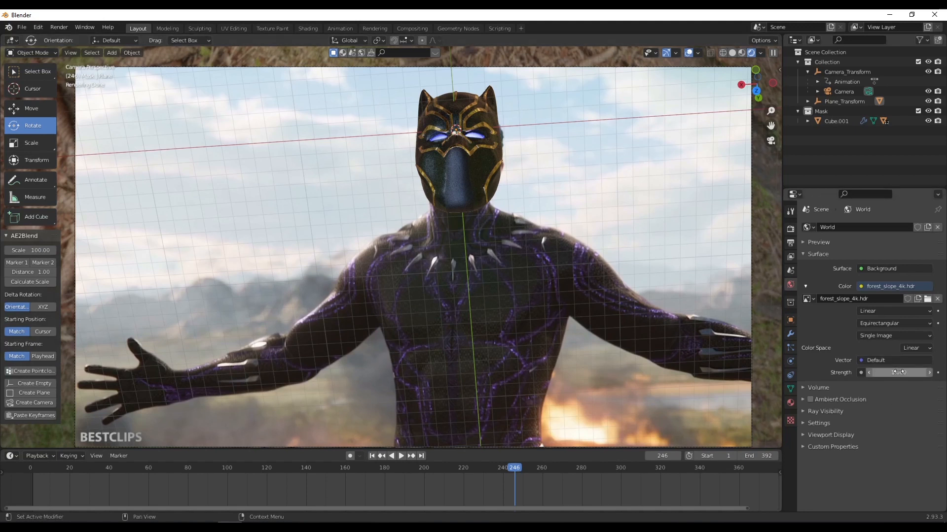
{"action": "mouse_move", "coordinate": [898, 372]}
{"action": "left_mouse_down"}
{"action": "mouse_move", "coordinate": [909, 372]}
{"action": "mouse_move", "coordinate": [897, 372]}
{"action": "left_mouse_up"}
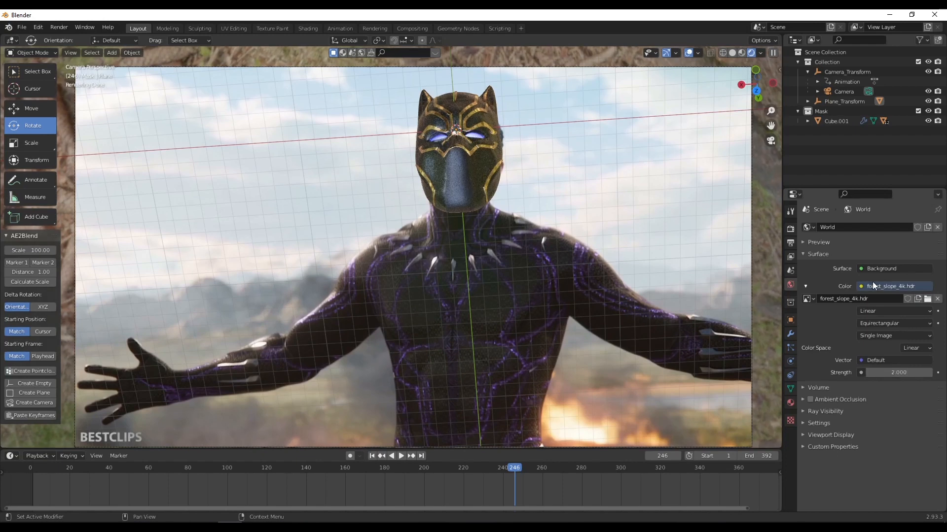
- Enable the Transparent option for the render film and run a test render of frame 246
{"action": "left_click", "coordinate": [790, 229]}
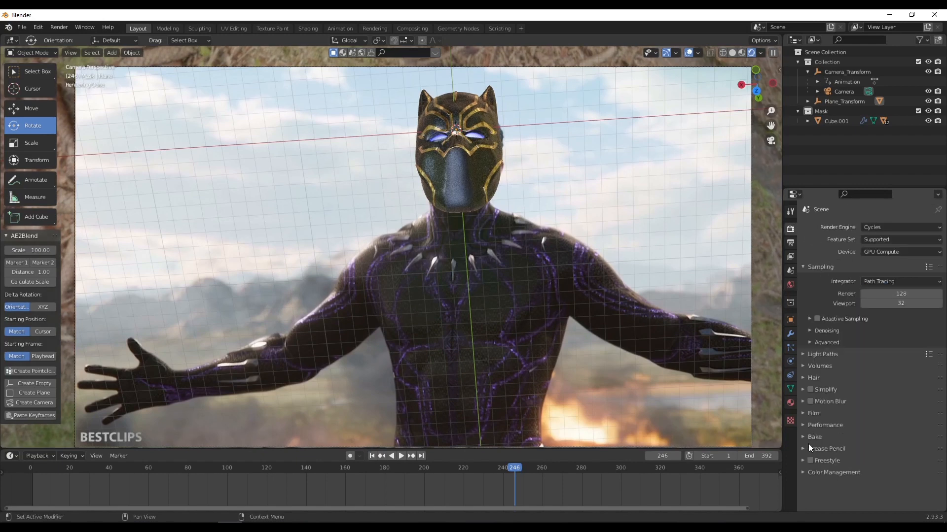
{"action": "left_click", "coordinate": [803, 414]}
{"action": "left_click", "coordinate": [817, 484]}
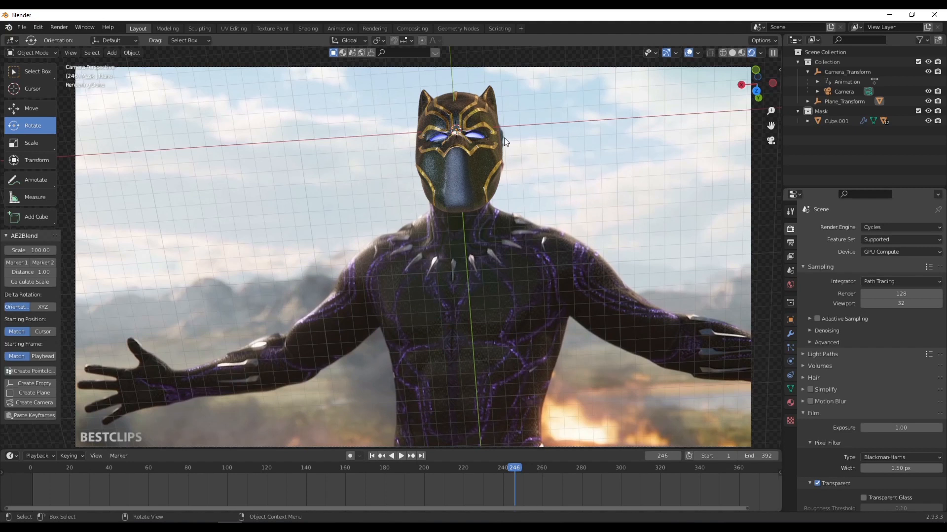
{"action": "key", "text": "F12"}
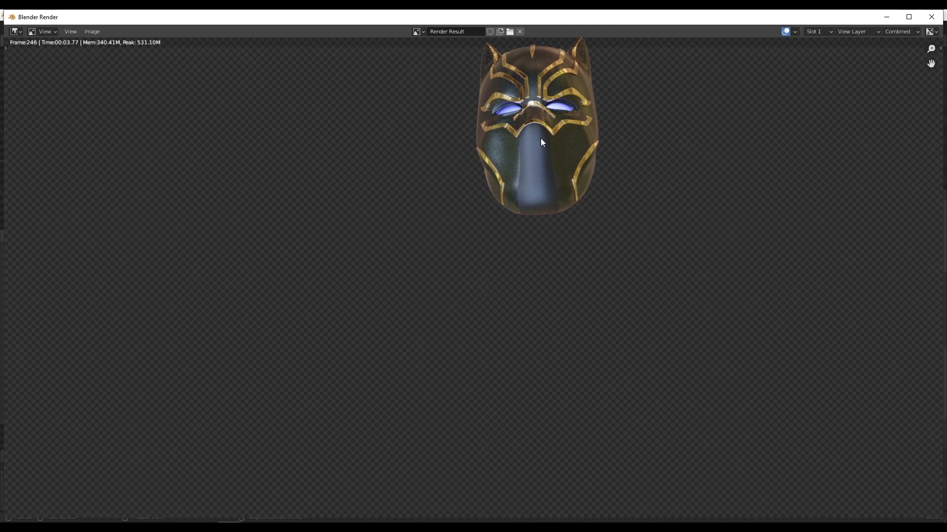
{"action": "left_click", "coordinate": [931, 17]}
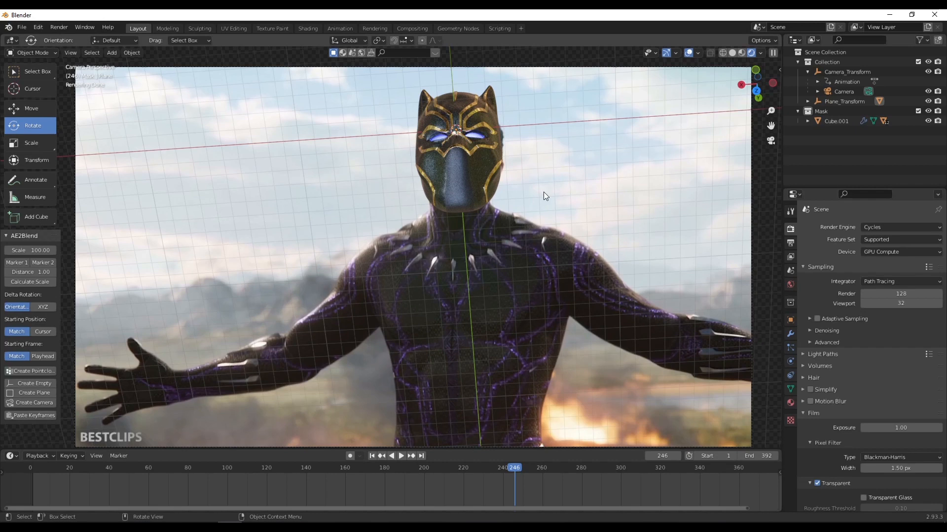
- Split the 3D viewport into two side-by-side views and add an area light to the Mask collection
{"action": "left_click_drag", "start_coordinate": [3, 37], "coordinate": [362, 94]}
{"action": "mouse_move", "coordinate": [198, 197]}
{"action": "left_mouse_down"}
{"action": "mouse_move", "coordinate": [209, 206]}
{"action": "mouse_move", "coordinate": [210, 268]}
{"action": "mouse_move", "coordinate": [129, 278]}
{"action": "mouse_move", "coordinate": [205, 211]}
{"action": "left_mouse_up"}
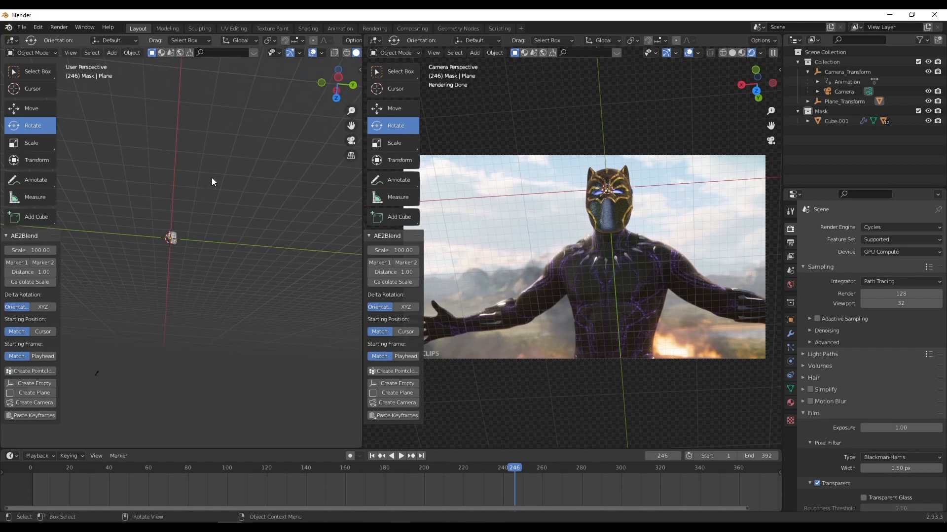
{"action": "key", "text": "shift+a"}
{"action": "mouse_move", "coordinate": [188, 300]}
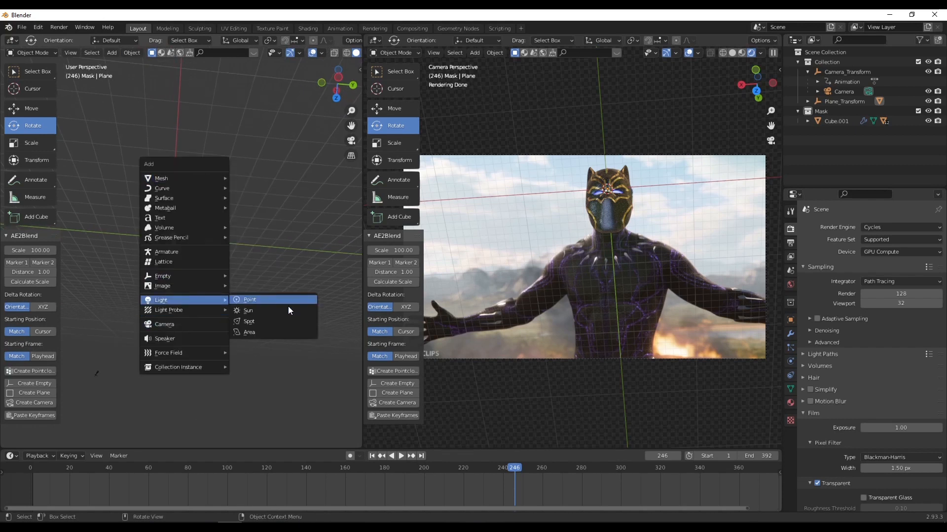
{"action": "left_click", "coordinate": [264, 333]}
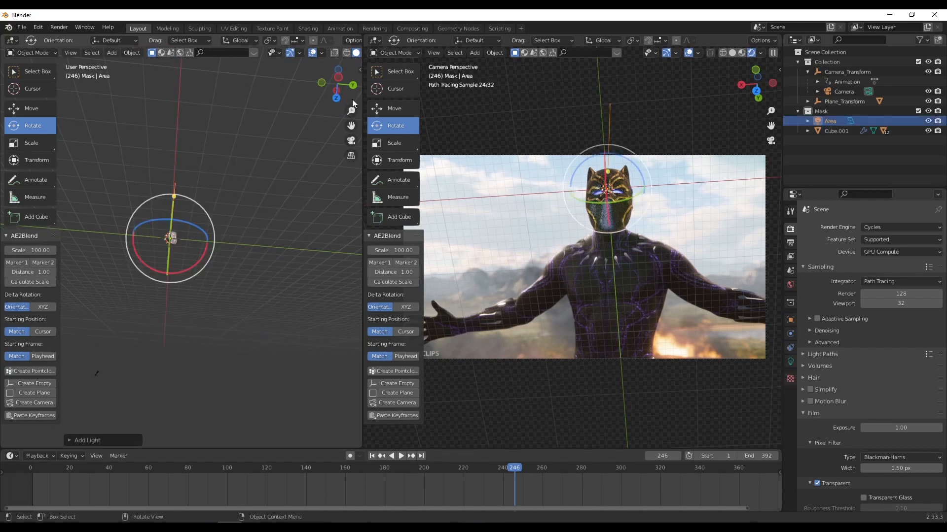
- In the left orthographic view, scale up the area light and move it straight down below the mask
{"action": "left_click", "coordinate": [336, 90]}
{"action": "scroll", "coordinate": [237, 267], "scroll_direction": "up", "scroll_amount": 3}
{"action": "left_click_drag", "start_coordinate": [262, 241], "coordinate": [239, 109]}
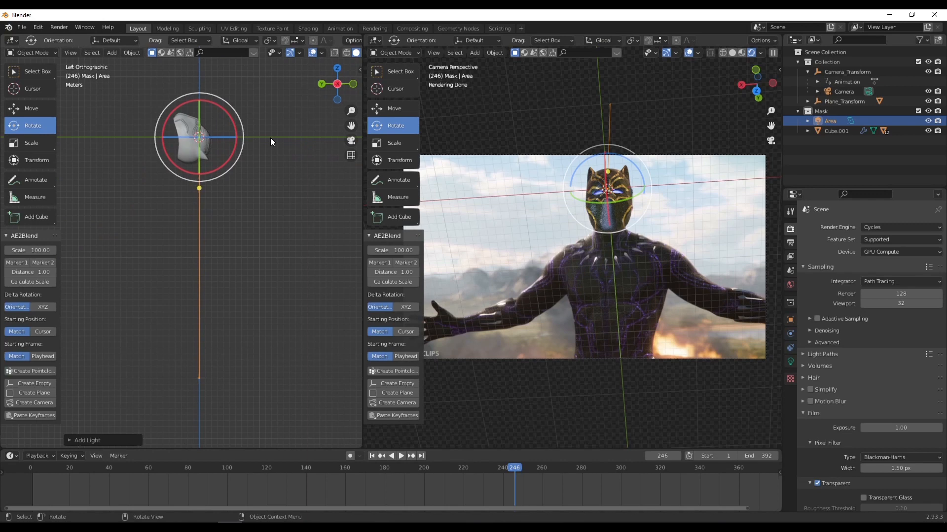
{"action": "key", "text": "s"}
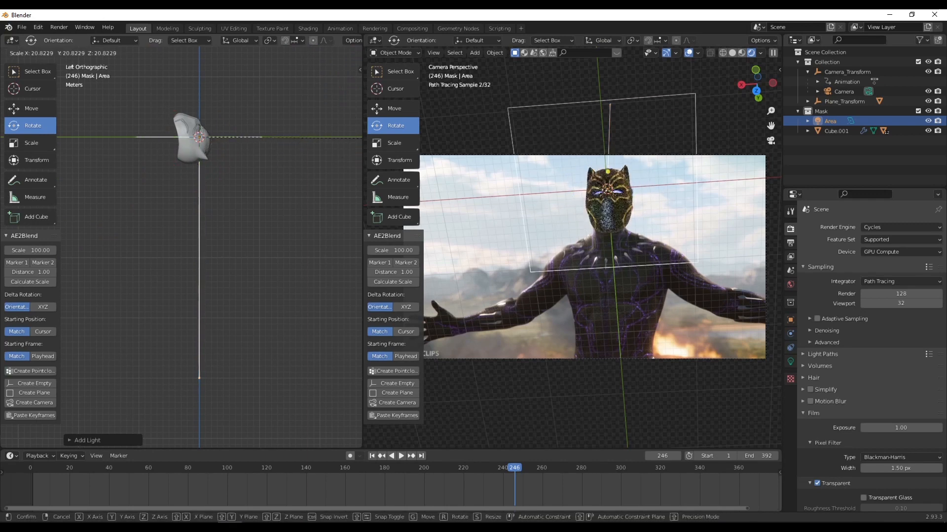
{"action": "left_click", "coordinate": [285, 141]}
{"action": "key", "text": "g"}
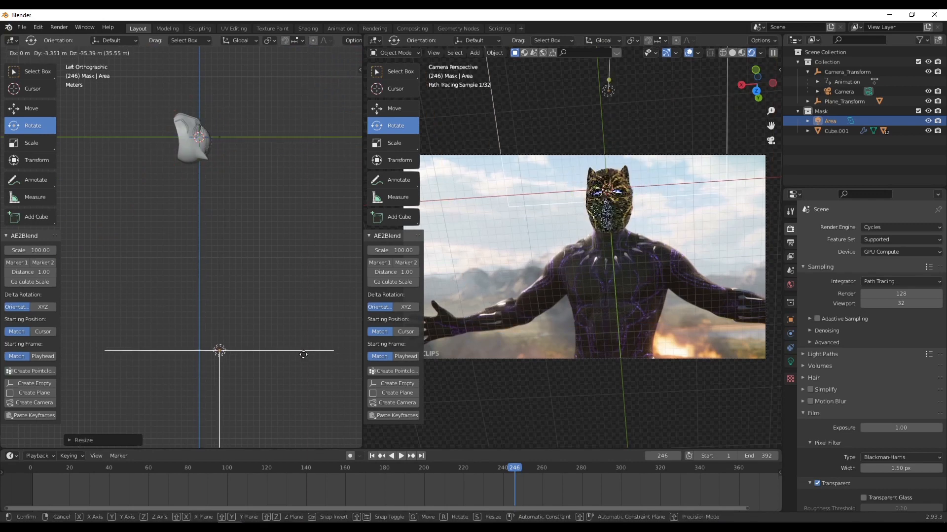
{"action": "left_click", "coordinate": [286, 321]}
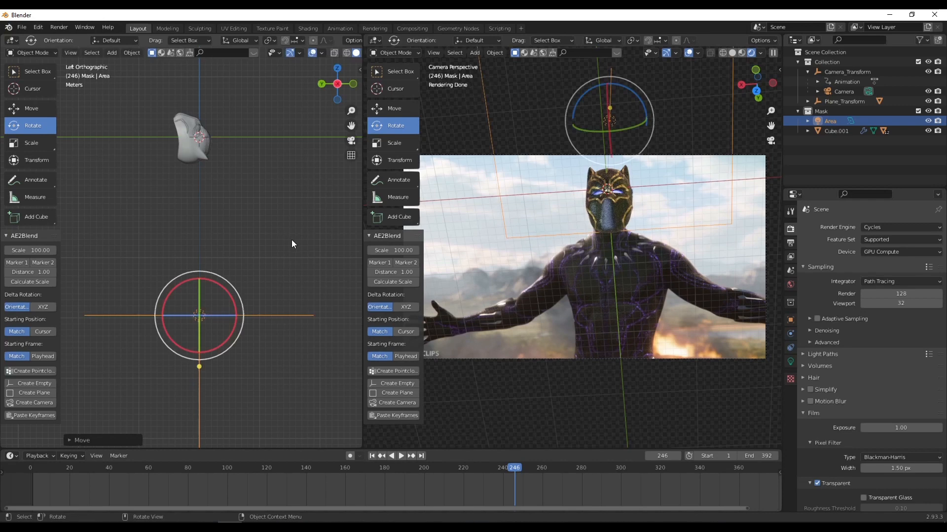
- Rotate the area light to aim diagonally up toward the mask and offset it about 16 m along negative Y
{"action": "left_click_drag", "start_coordinate": [202, 351], "coordinate": [132, 135]}
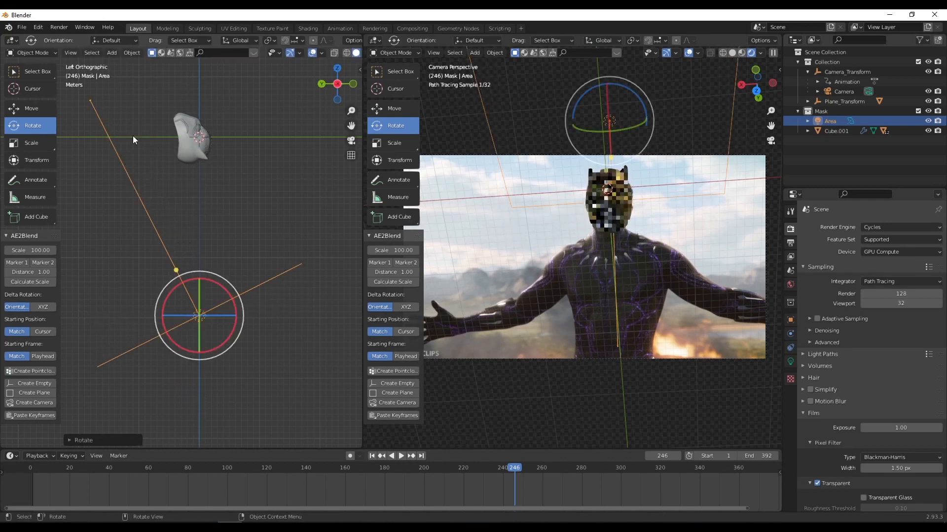
{"action": "scroll", "coordinate": [277, 241], "scroll_direction": "down", "scroll_amount": 3}
{"action": "key", "text": "g"}
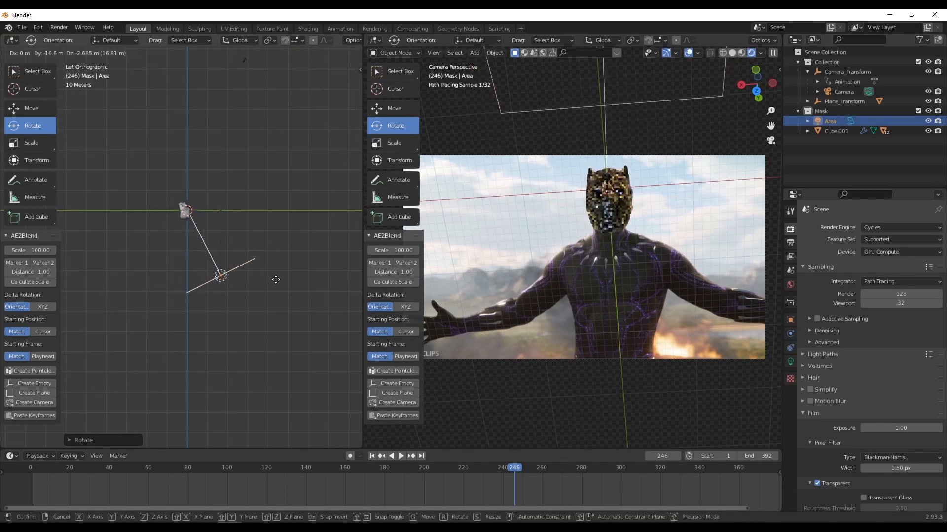
{"action": "left_click", "coordinate": [273, 277]}
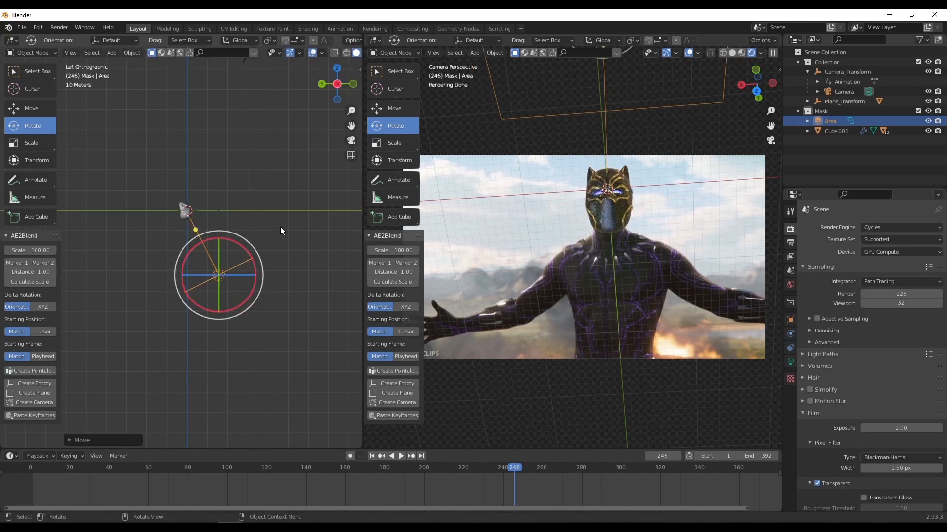
- Enlarge the area light to roughly three times its size and set its power to 6000 W
{"action": "key", "text": "s"}
{"action": "left_click", "coordinate": [119, 265]}
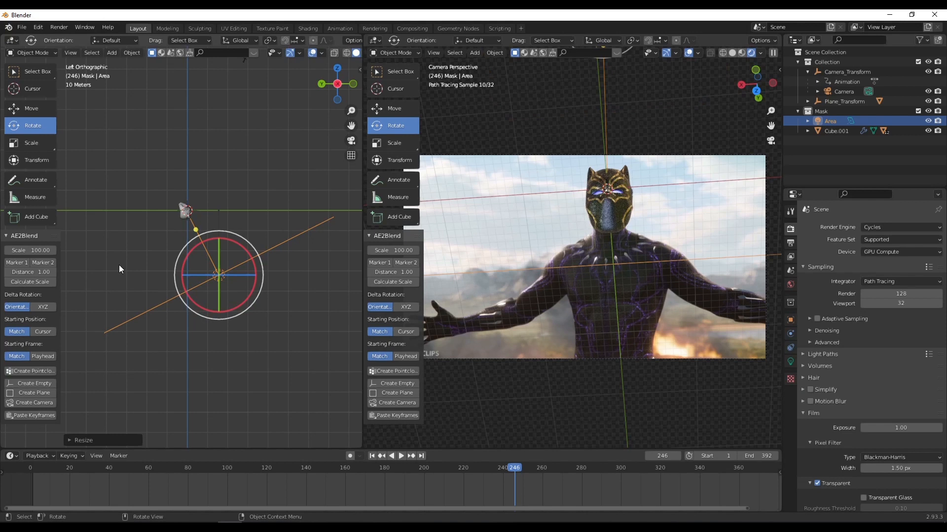
{"action": "scroll", "coordinate": [190, 238], "scroll_direction": "up", "scroll_amount": 4}
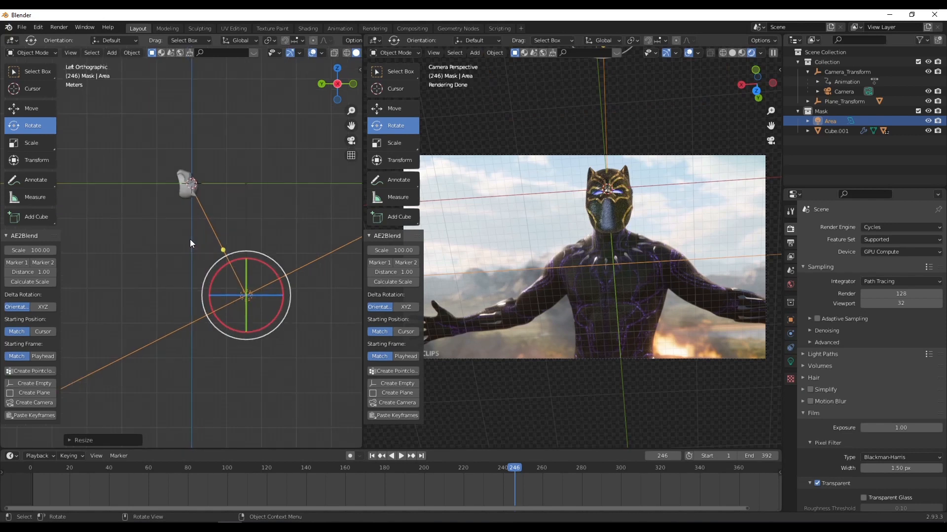
{"action": "left_click", "coordinate": [790, 362]}
{"action": "left_click", "coordinate": [888, 292]}
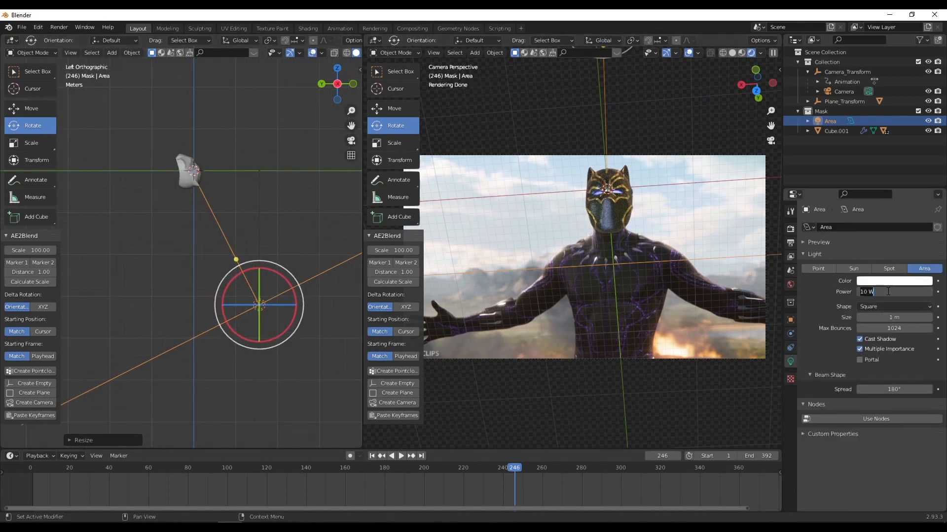
{"action": "type", "text": "6000"}
{"action": "key", "text": "Return"}
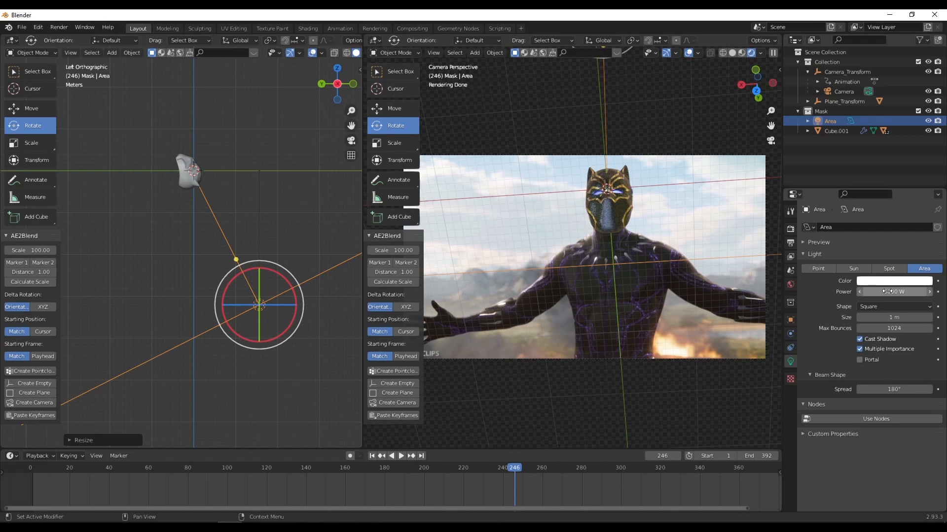
{"action": "scroll", "coordinate": [637, 167], "scroll_direction": "up", "scroll_amount": 3}
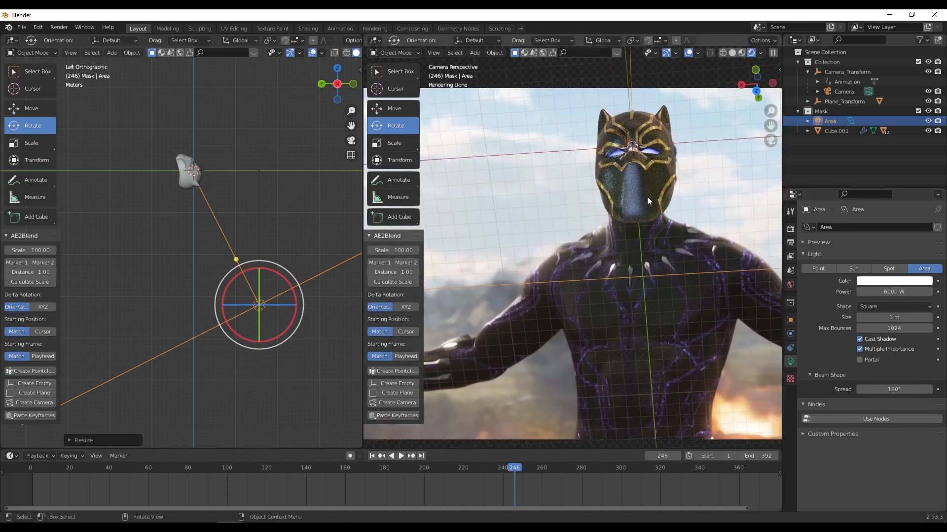
- Try stronger area light powers of 30000 W and 60000 W on the mask
{"action": "left_click", "coordinate": [883, 293]}
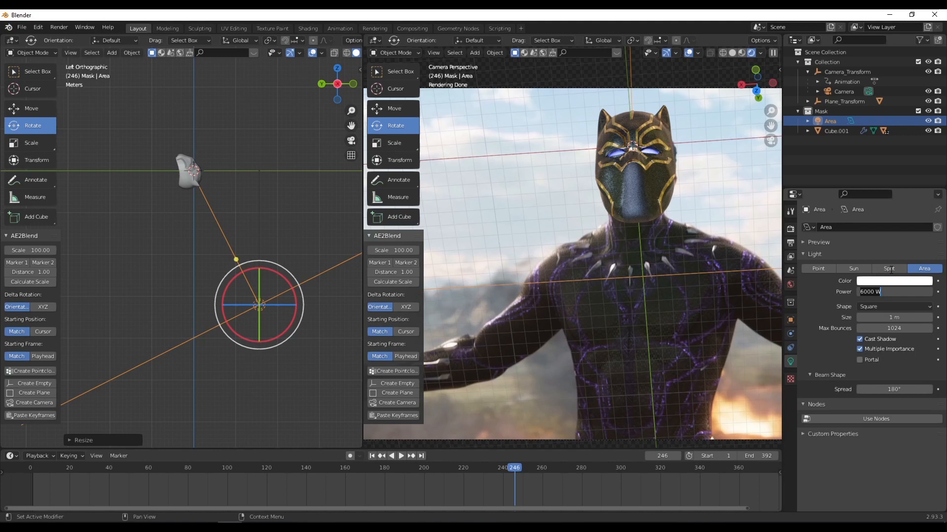
{"action": "type", "text": "30"}
{"action": "key", "text": "Return"}
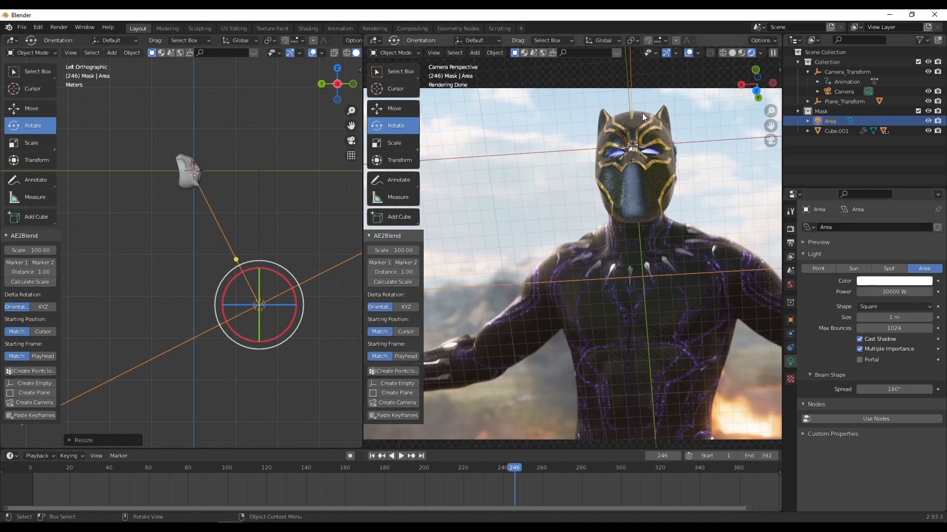
{"action": "left_click", "coordinate": [902, 291]}
{"action": "type", "text": "60000"}
{"action": "key", "text": "Return"}
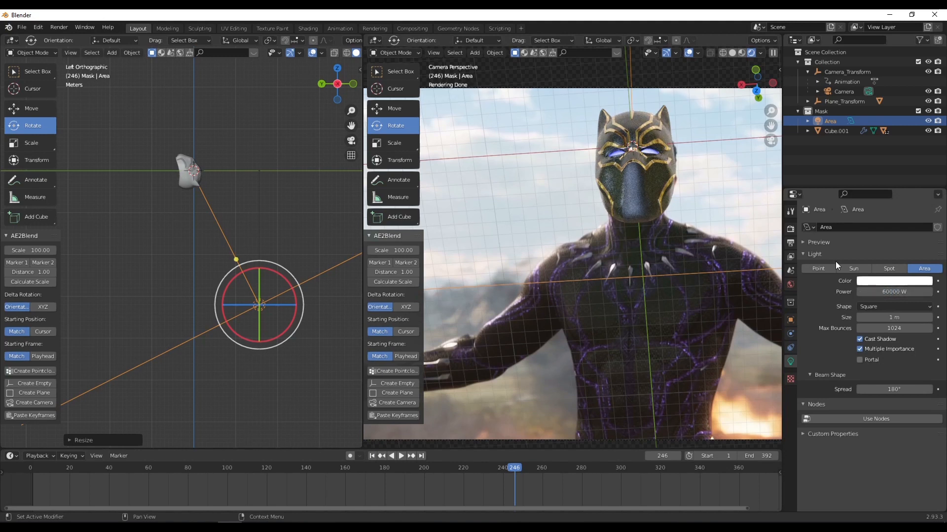
- Scale the area light down to about half its size
{"action": "key", "text": "s"}
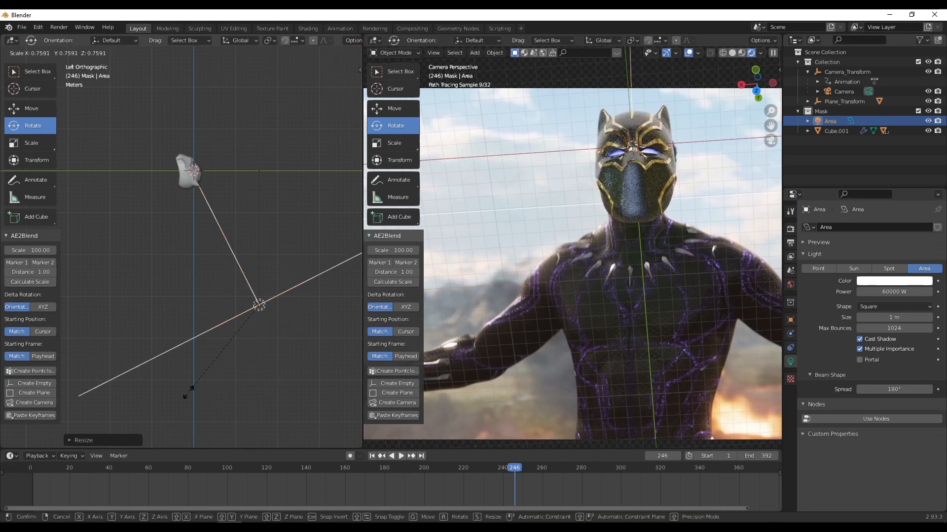
{"action": "left_click", "coordinate": [319, 289]}
{"action": "scroll", "coordinate": [318, 289], "scroll_direction": "down", "scroll_amount": 1}
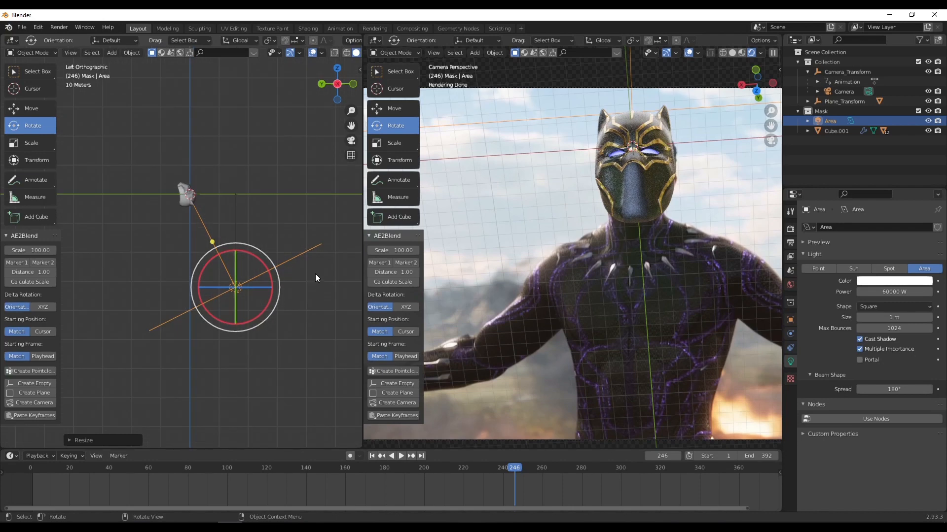
- Move the area light directly beneath the mask and rotate it to point straight up
{"action": "key", "text": "g"}
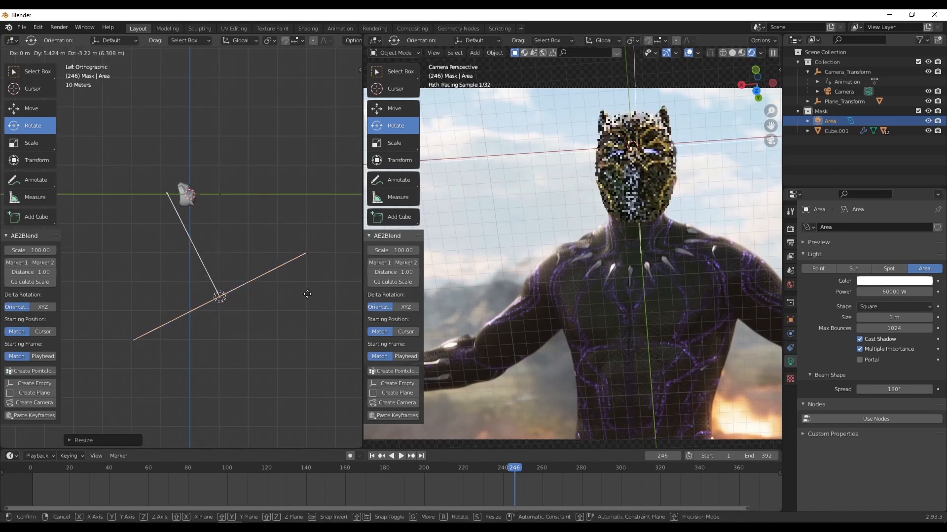
{"action": "left_click", "coordinate": [270, 300]}
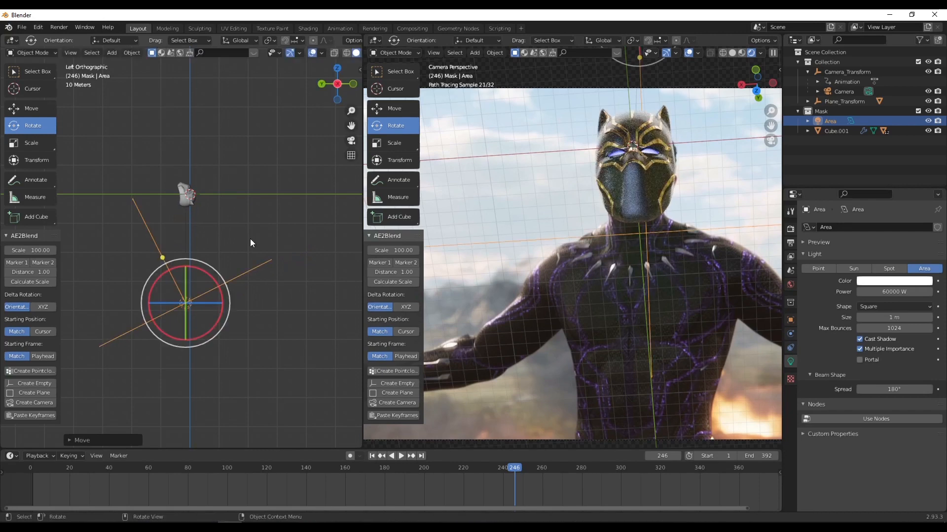
{"action": "key", "text": "r"}
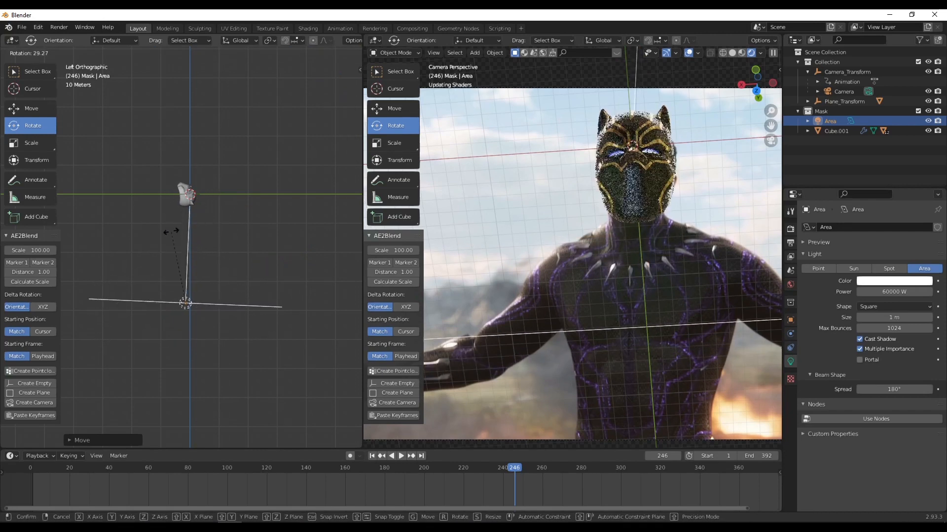
{"action": "left_click", "coordinate": [168, 231]}
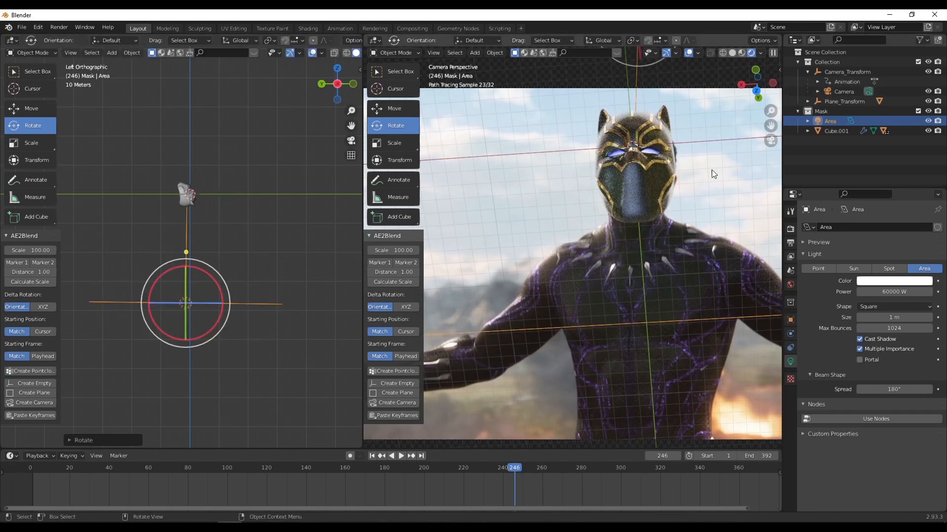
- Tint the area light pale warm yellow with hue 0.141 and saturation 0.183, and set its power to 40000 W
{"action": "left_click", "coordinate": [904, 285]}
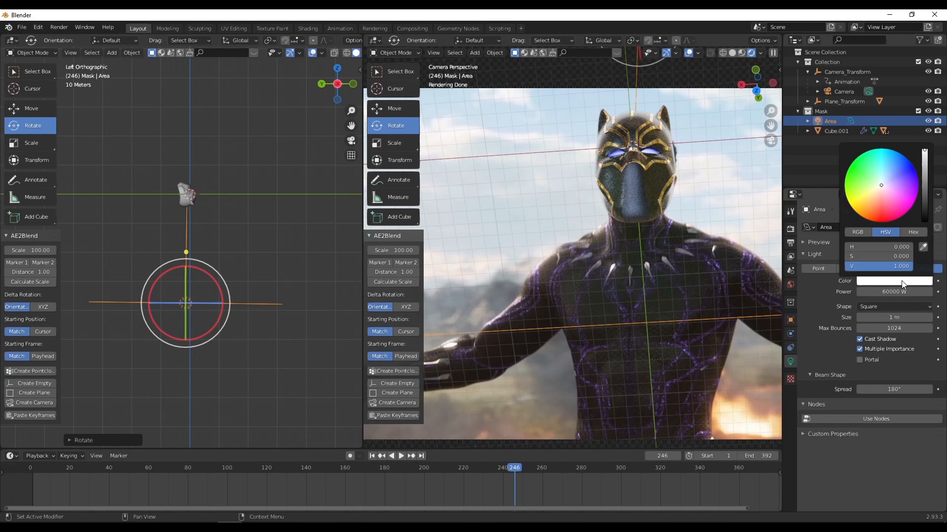
{"action": "left_click", "coordinate": [909, 281]}
{"action": "left_click", "coordinate": [879, 187]}
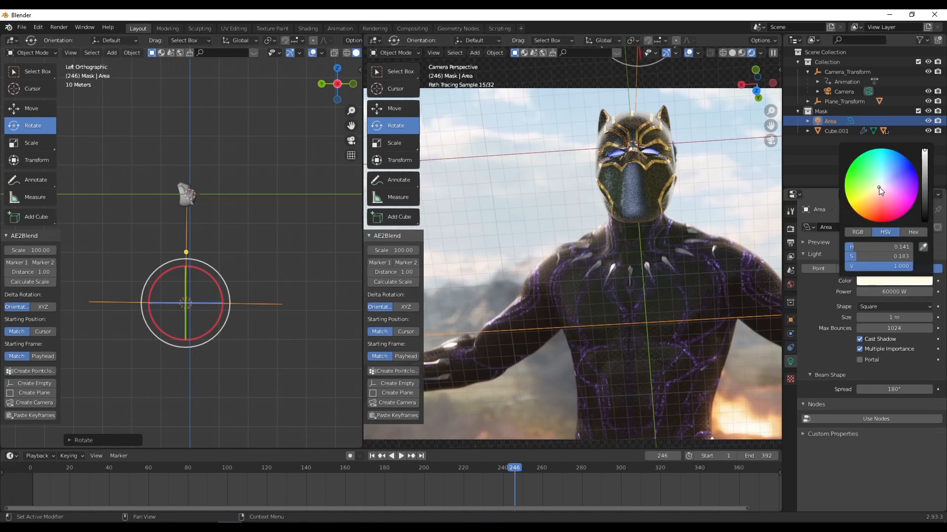
{"action": "left_click", "coordinate": [906, 292]}
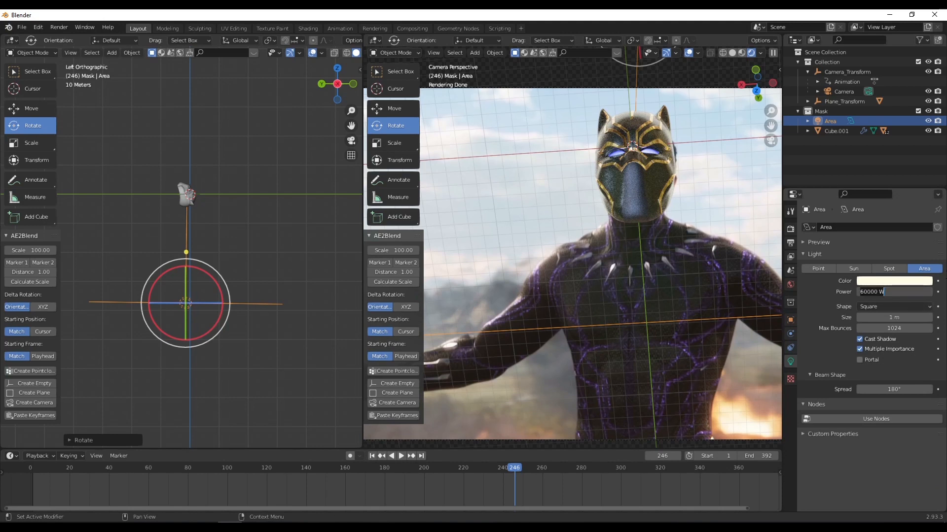
{"action": "type", "text": "4"}
{"action": "key", "text": "Return"}
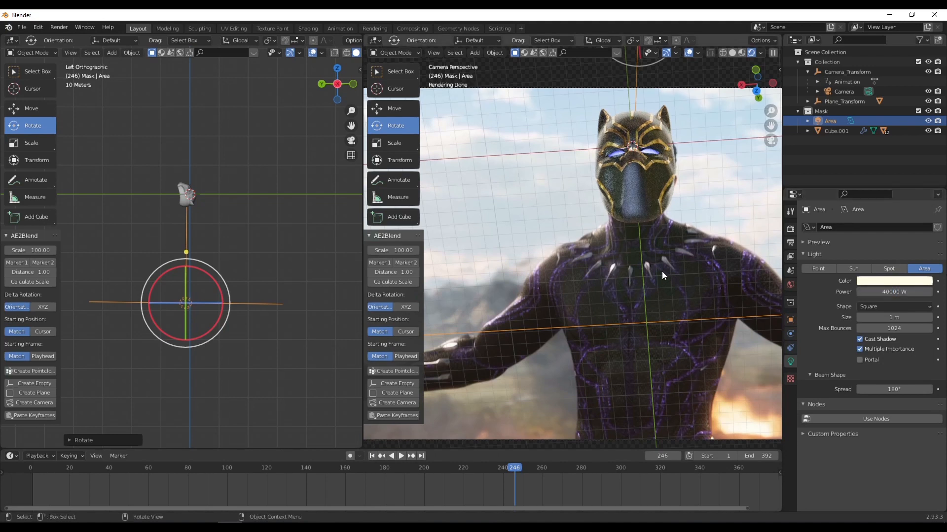
- Render frame 246 and examine the lighting along the mask's edges up close and in the full frame
{"action": "key", "text": "F12"}
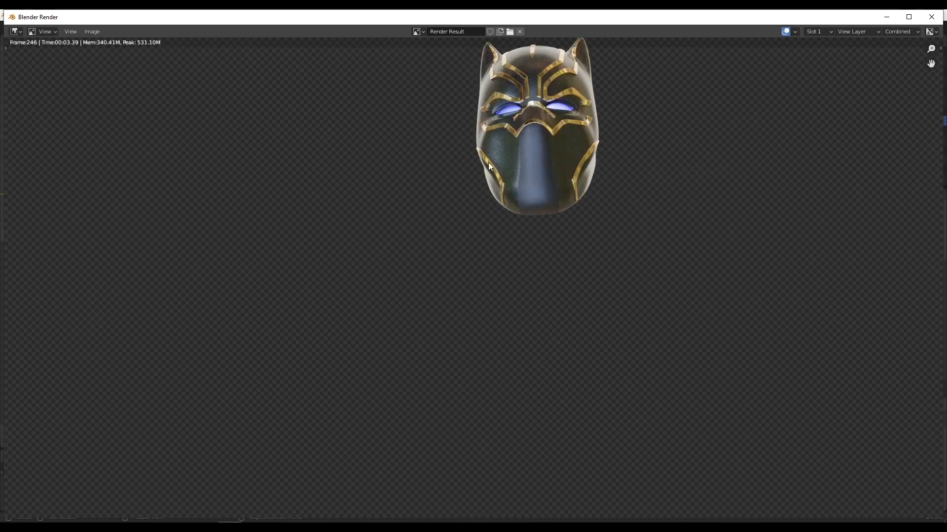
{"action": "scroll", "coordinate": [565, 89], "scroll_direction": "up", "scroll_amount": 4}
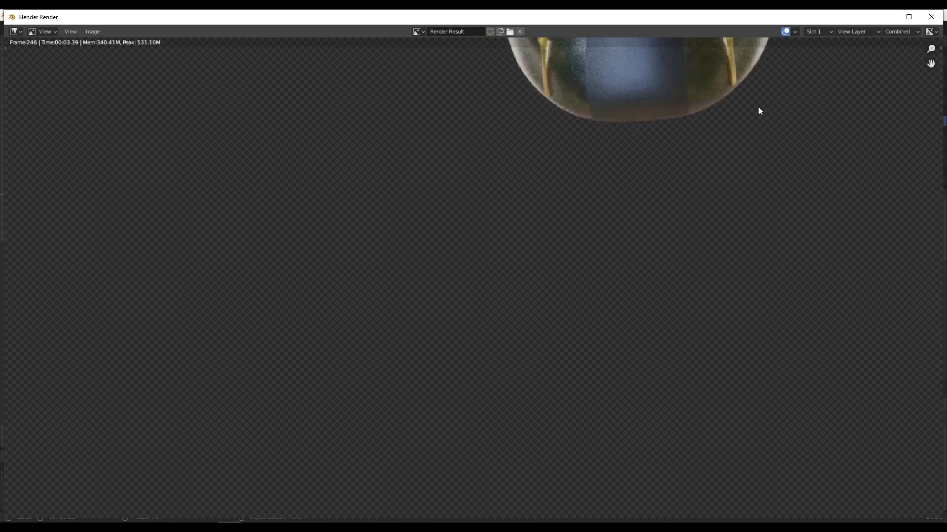
{"action": "left_click_drag", "start_coordinate": [760, 105], "coordinate": [514, 458]}
{"action": "scroll", "coordinate": [433, 240], "scroll_direction": "down", "scroll_amount": 7}
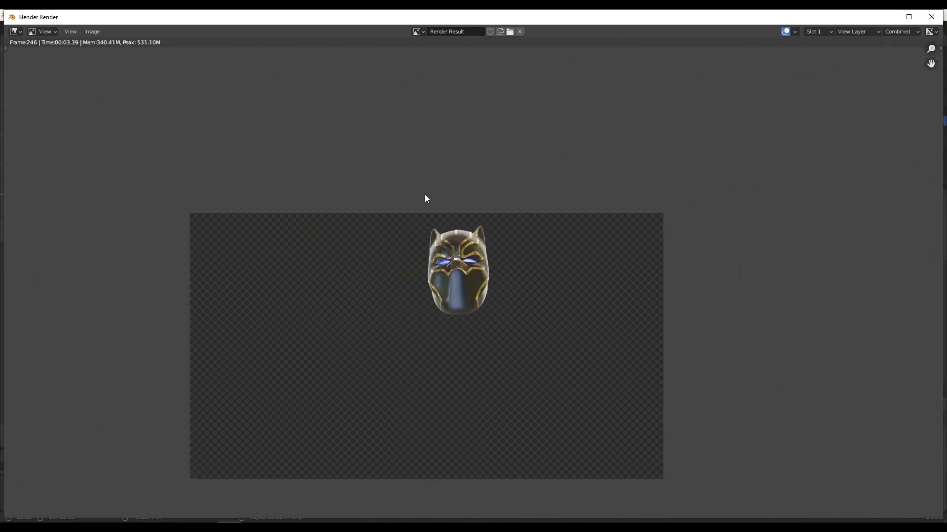
- Examine the noise on the rendered mask's surface up close, and return to the main scene window
{"action": "scroll", "coordinate": [562, 212], "scroll_direction": "up", "scroll_amount": 2}
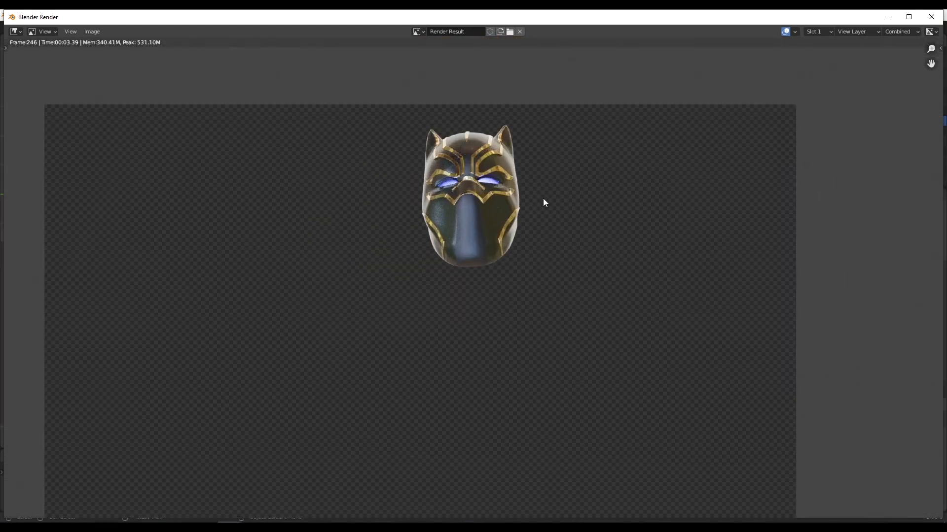
{"action": "scroll", "coordinate": [472, 123], "scroll_direction": "up", "scroll_amount": 1}
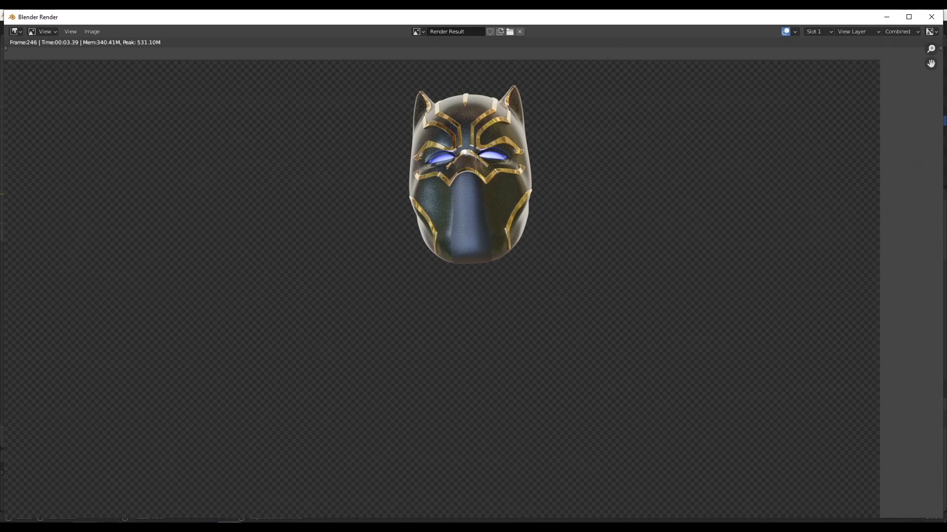
{"action": "left_click", "coordinate": [277, 513]}
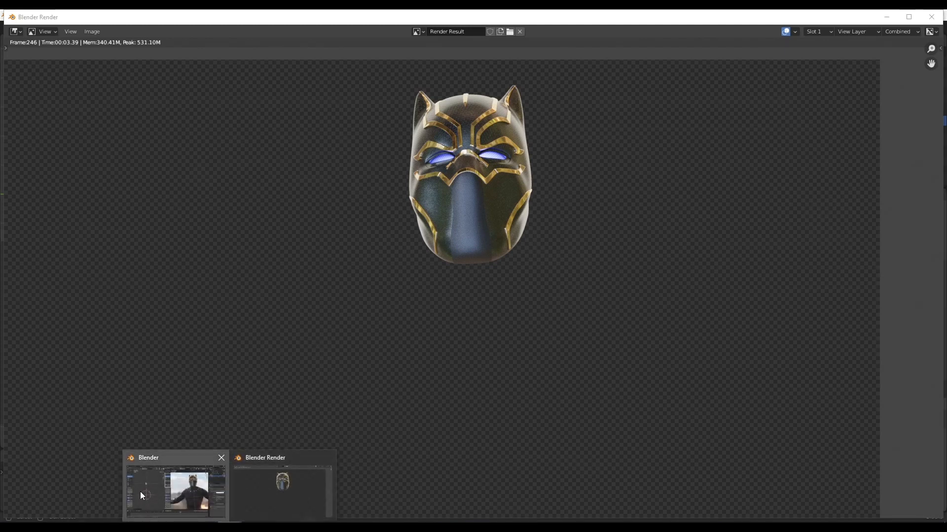
{"action": "left_click", "coordinate": [887, 17]}
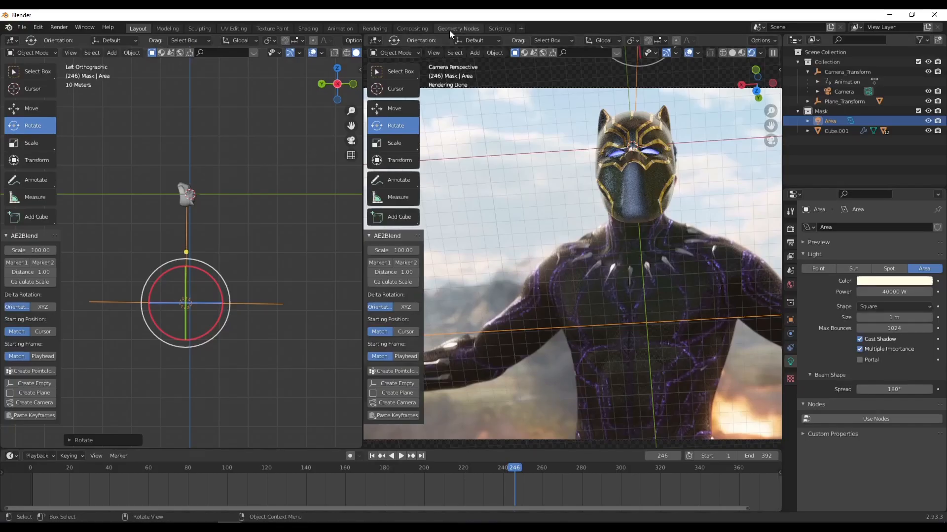
- Enable compositing nodes for the scene and spread the Render Layers and Composite nodes apart to make room between them
{"action": "left_click", "coordinate": [418, 28]}
{"action": "left_click", "coordinate": [131, 39]}
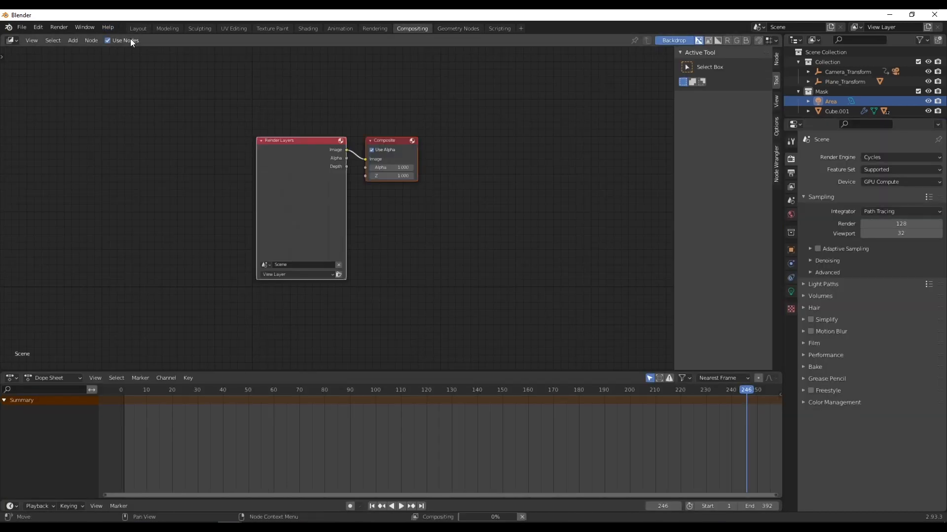
{"action": "left_click_drag", "start_coordinate": [301, 140], "coordinate": [172, 144]}
{"action": "left_click_drag", "start_coordinate": [387, 140], "coordinate": [480, 124]}
- Enable the Denoising Data pass for the view layer
{"action": "key", "text": "shift+a"}
{"action": "left_click", "coordinate": [332, 220]}
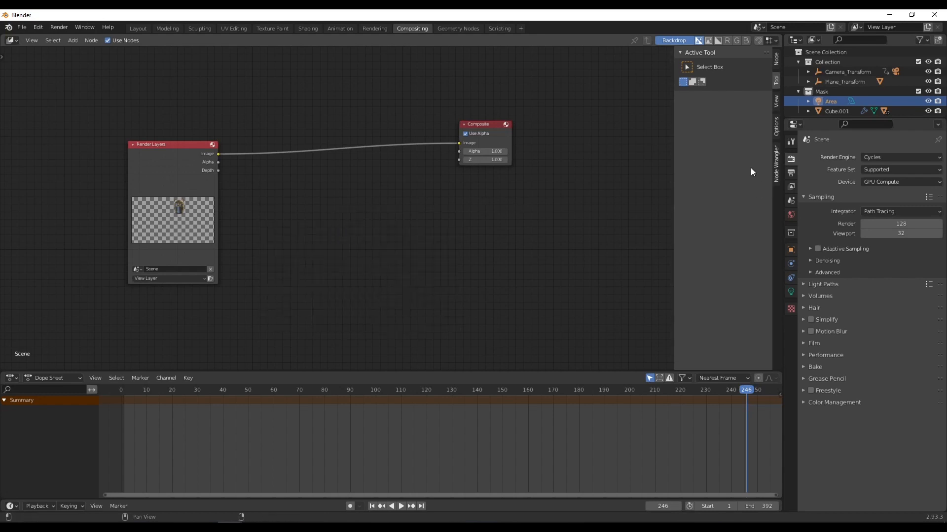
{"action": "left_click", "coordinate": [791, 186]}
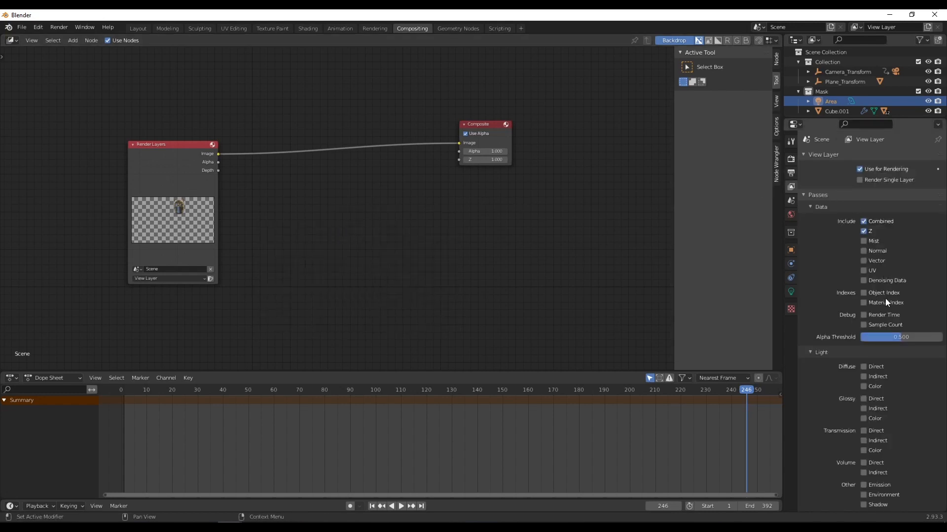
{"action": "left_click", "coordinate": [864, 281]}
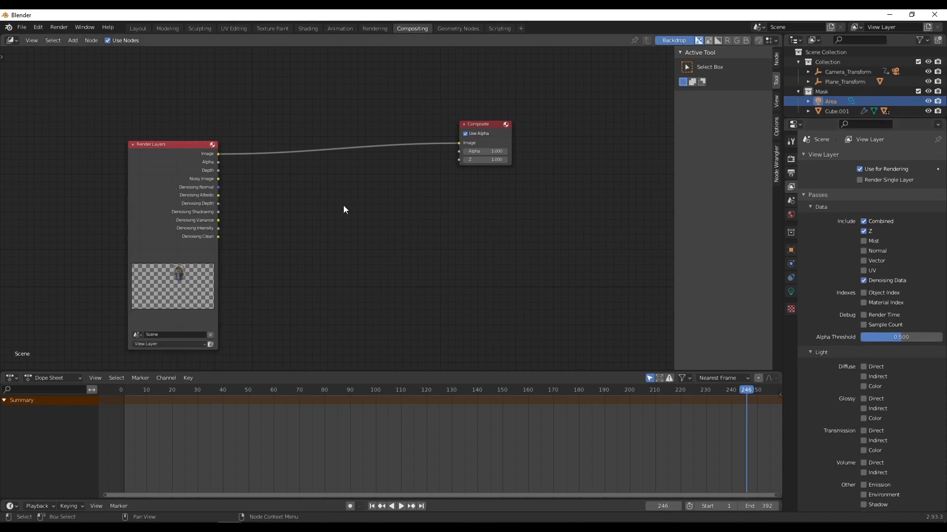
- Insert a Denoise node between Render Layers and Composite, and connect Denoising Normal and Denoising Albedo to its Normal and Albedo inputs
{"action": "key", "text": "shift+a"}
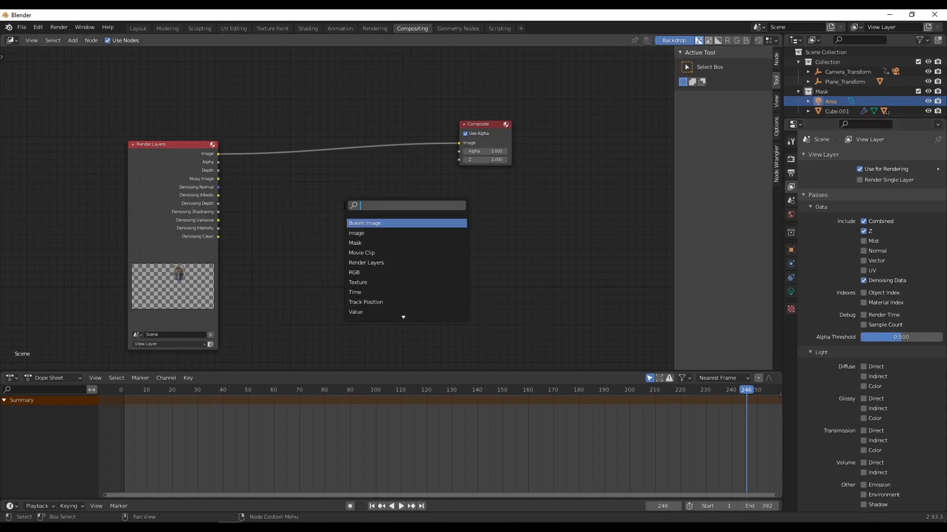
{"action": "type", "text": "de"}
{"action": "left_click", "coordinate": [360, 232]}
{"action": "left_click", "coordinate": [335, 153]}
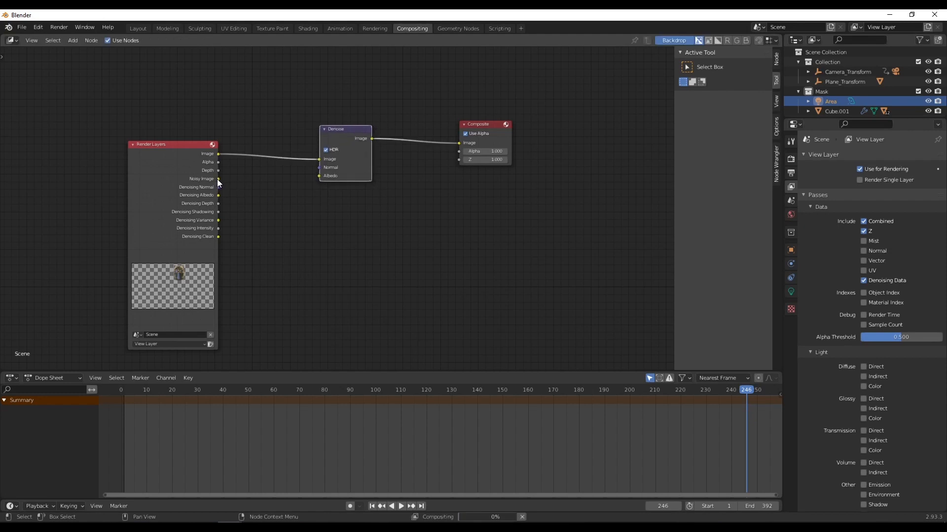
{"action": "left_click_drag", "start_coordinate": [217, 188], "coordinate": [319, 167]}
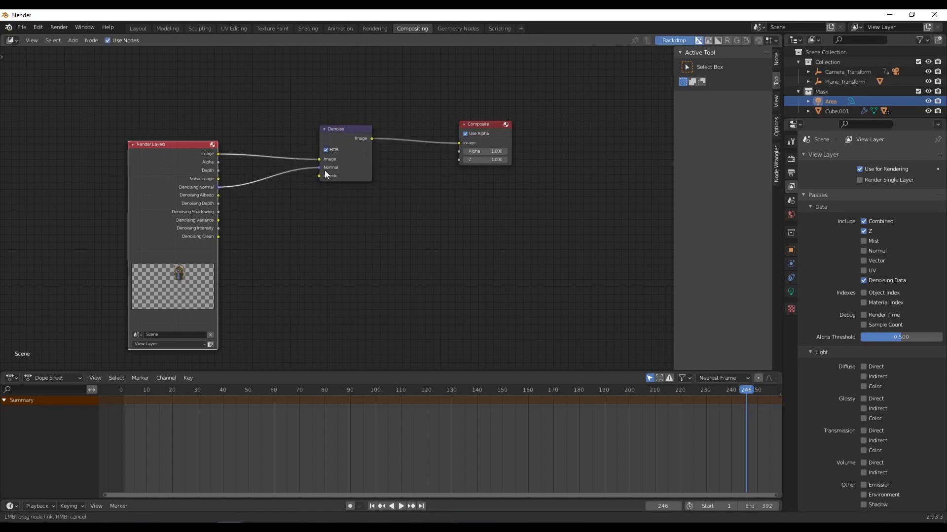
{"action": "left_click_drag", "start_coordinate": [218, 195], "coordinate": [318, 176]}
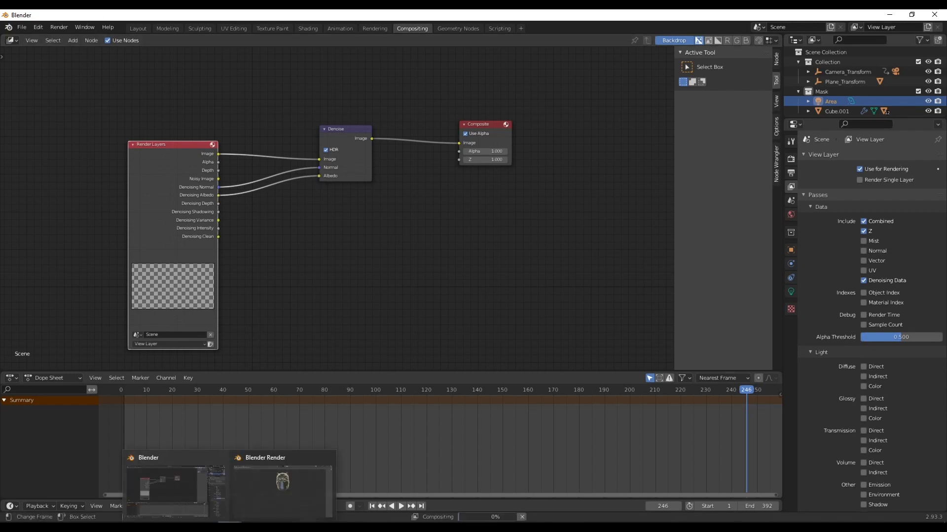
- Examine the denoised mask in the render result up close and from farther out
{"action": "left_click", "coordinate": [283, 478]}
{"action": "scroll", "coordinate": [496, 209], "scroll_direction": "up", "scroll_amount": 2}
{"action": "scroll", "coordinate": [502, 198], "scroll_direction": "down", "scroll_amount": 2}
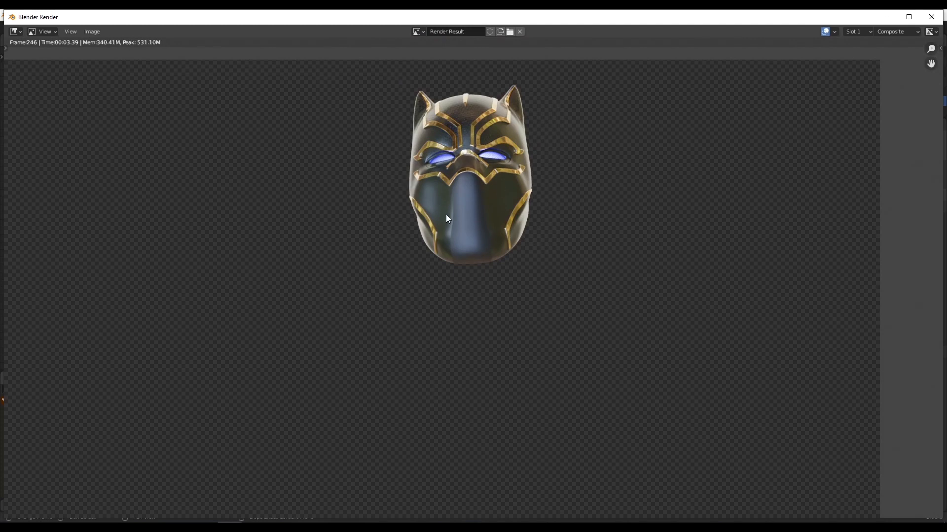
{"action": "scroll", "coordinate": [448, 218], "scroll_direction": "down", "scroll_amount": 1}
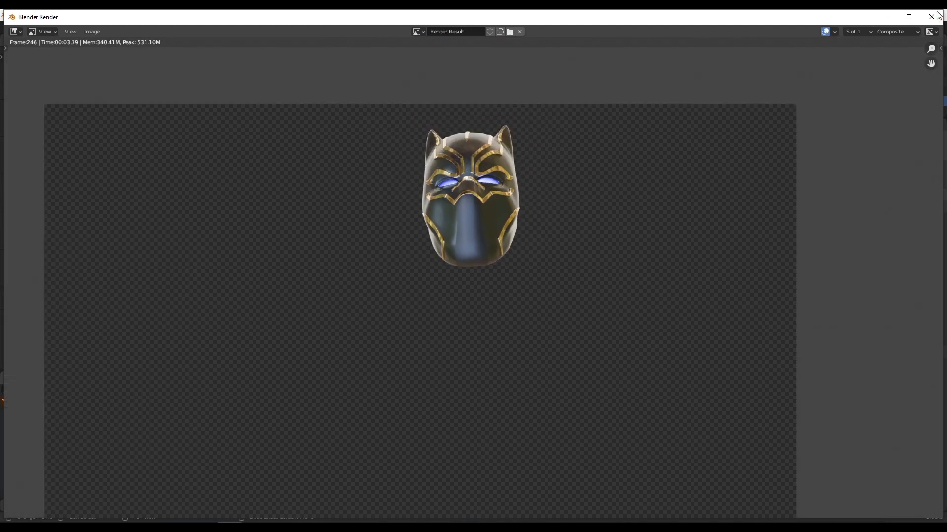
{"action": "left_click", "coordinate": [888, 15]}
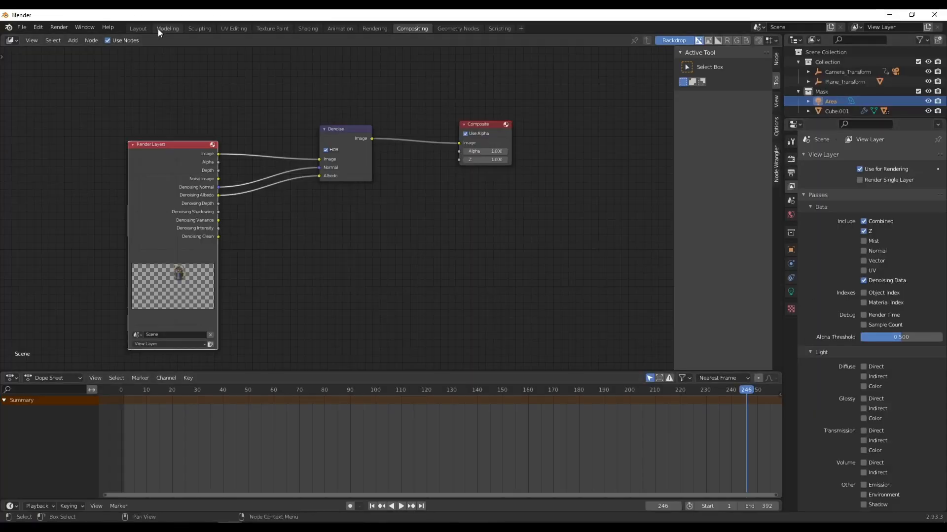
- Set the world HDRI strength to 1.000 in the Layout workspace and render frame 246 again to check the result
{"action": "left_click", "coordinate": [134, 28]}
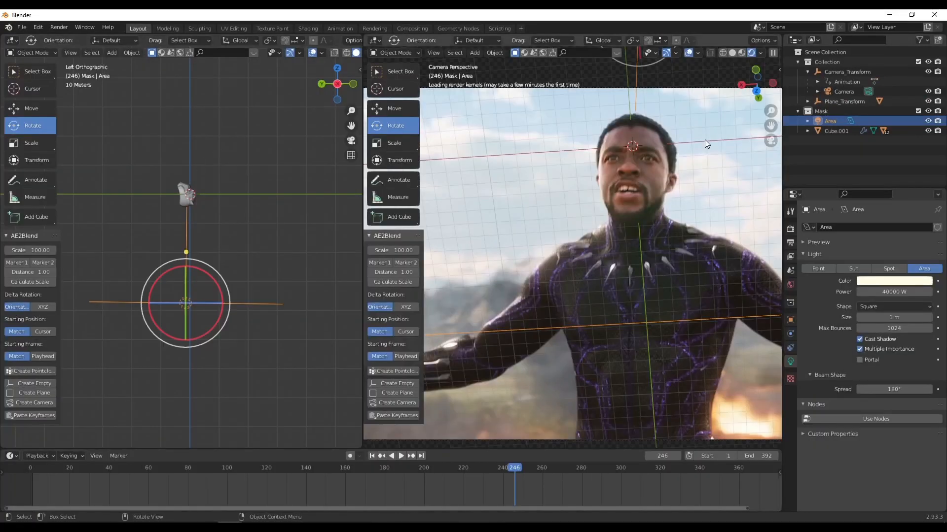
{"action": "left_click", "coordinate": [790, 229]}
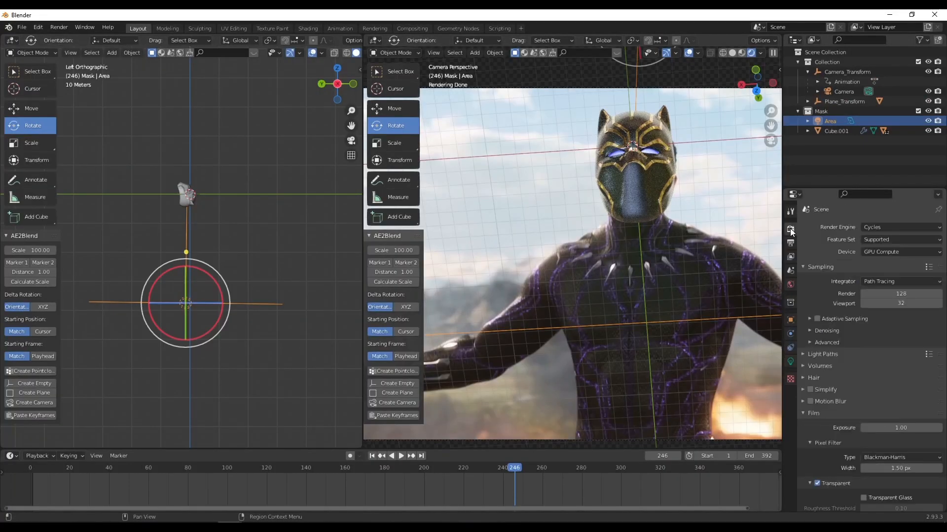
{"action": "left_click", "coordinate": [790, 285]}
{"action": "left_click", "coordinate": [890, 373]}
{"action": "key", "text": "Return"}
{"action": "key", "text": "F12"}
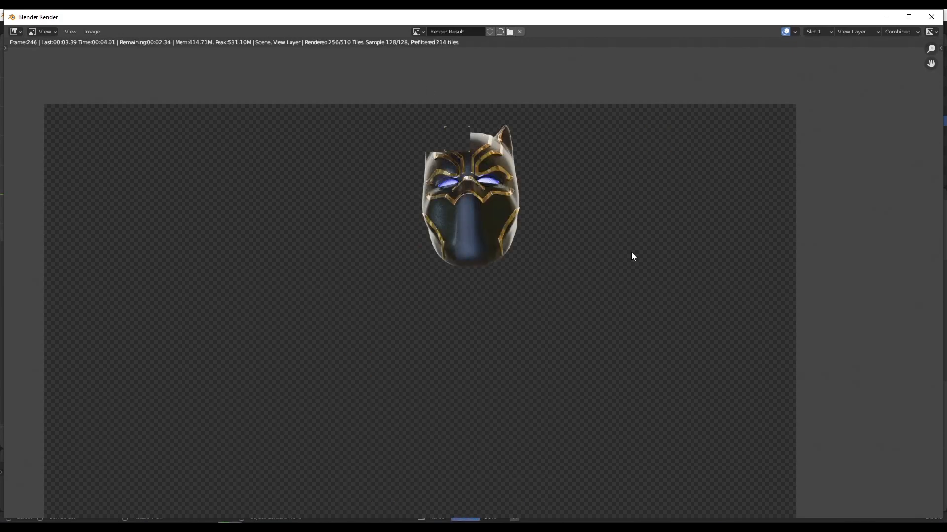
{"action": "left_click", "coordinate": [940, 15]}
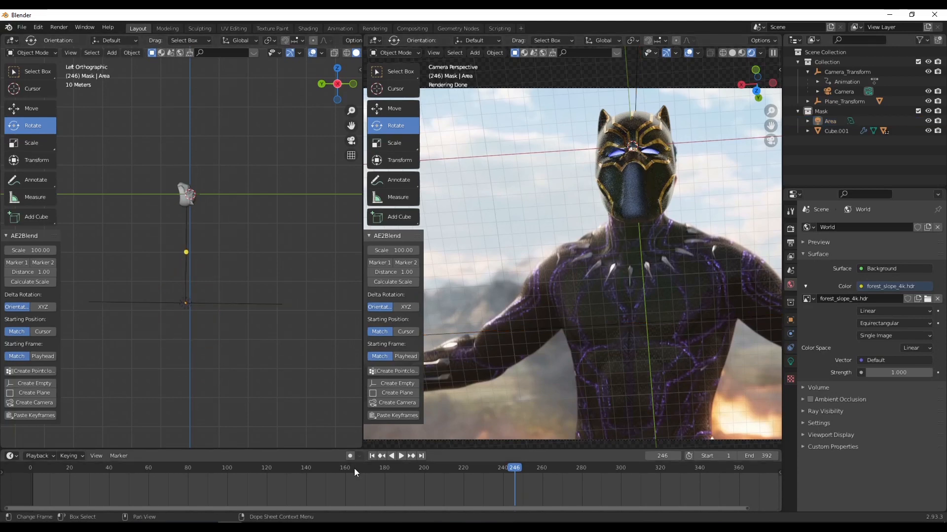
- Join the two 3D viewports into a single camera view showing the whole frame
{"action": "right_click", "coordinate": [361, 360]}
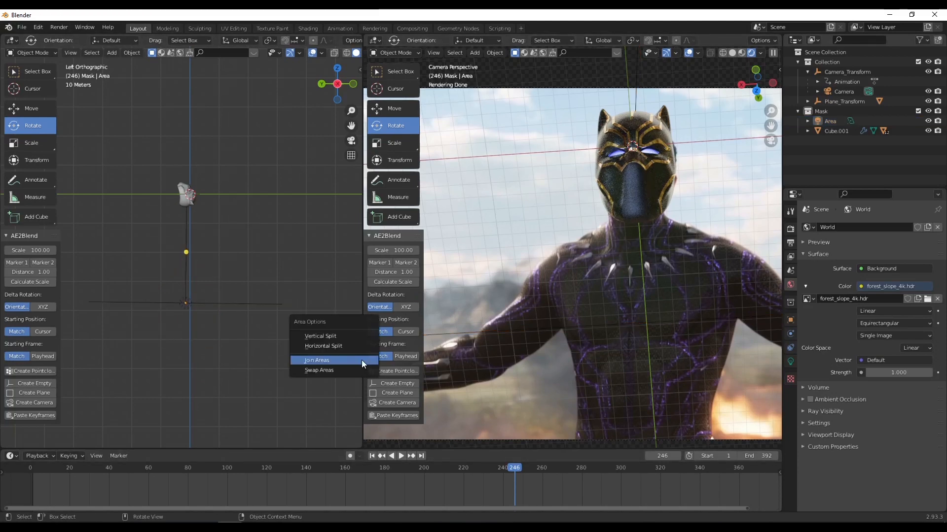
{"action": "left_click", "coordinate": [359, 359]}
{"action": "scroll", "coordinate": [439, 316], "scroll_direction": "down", "scroll_amount": 5}
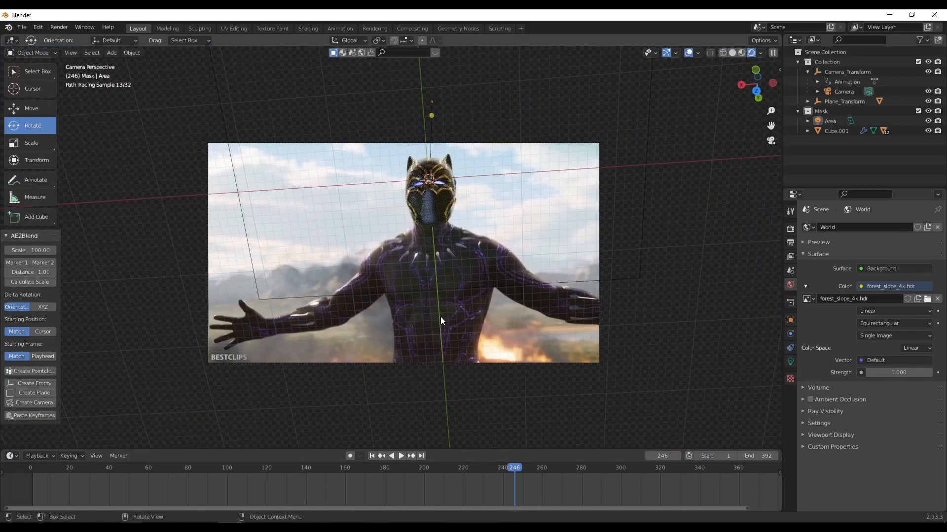
- Switch the viewport to solid shading and preview the tracked mask along the timeline, ending at frame 79
{"action": "left_click", "coordinate": [733, 53]}
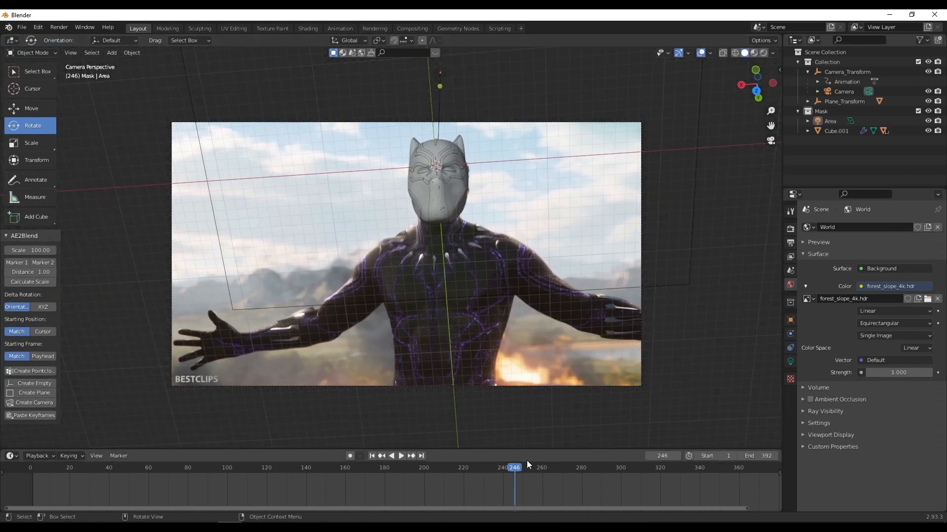
{"action": "left_click_drag", "start_coordinate": [516, 466], "coordinate": [373, 480]}
{"action": "key", "text": "space"}
{"action": "key", "text": "Escape"}
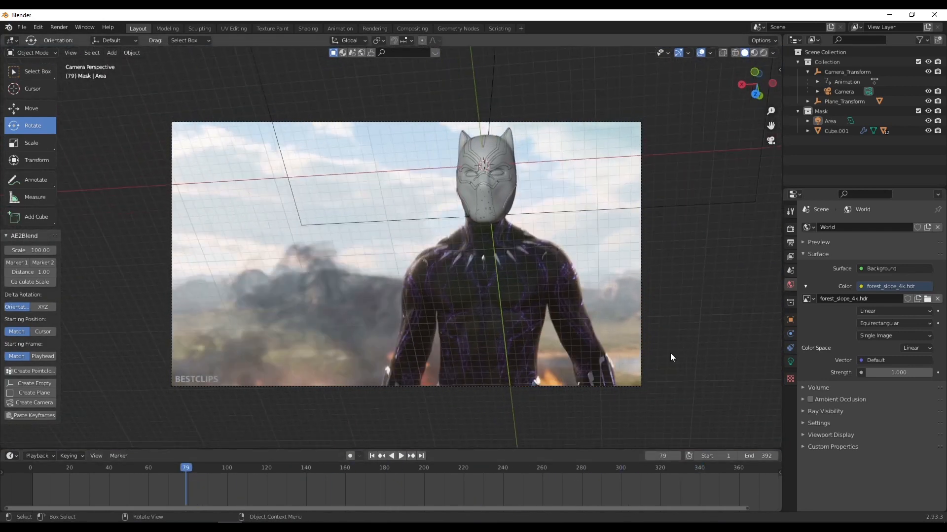
- Browse for the render output folder, going through Documents and the Blender project files to the Black panther mask VFX folder
{"action": "left_click", "coordinate": [790, 243]}
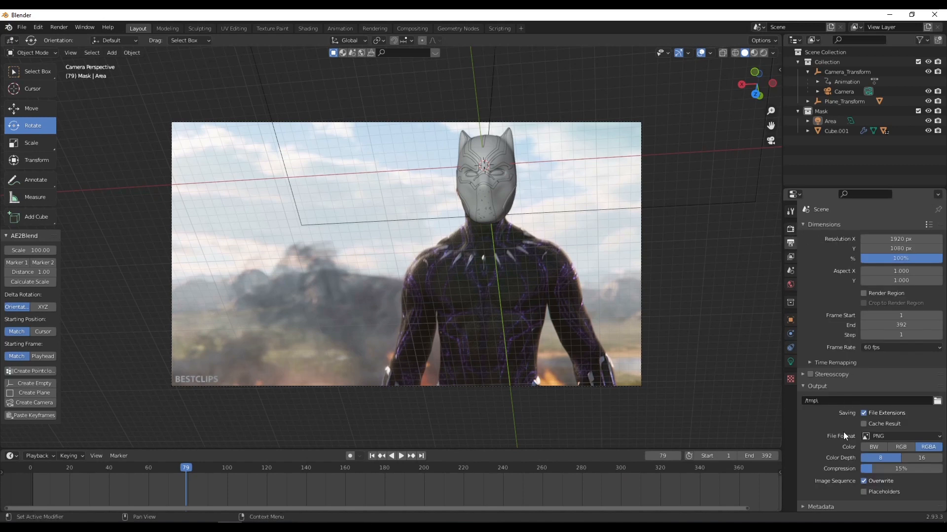
{"action": "scroll", "coordinate": [844, 433], "scroll_direction": "down", "scroll_amount": 1}
{"action": "left_click", "coordinate": [937, 389]}
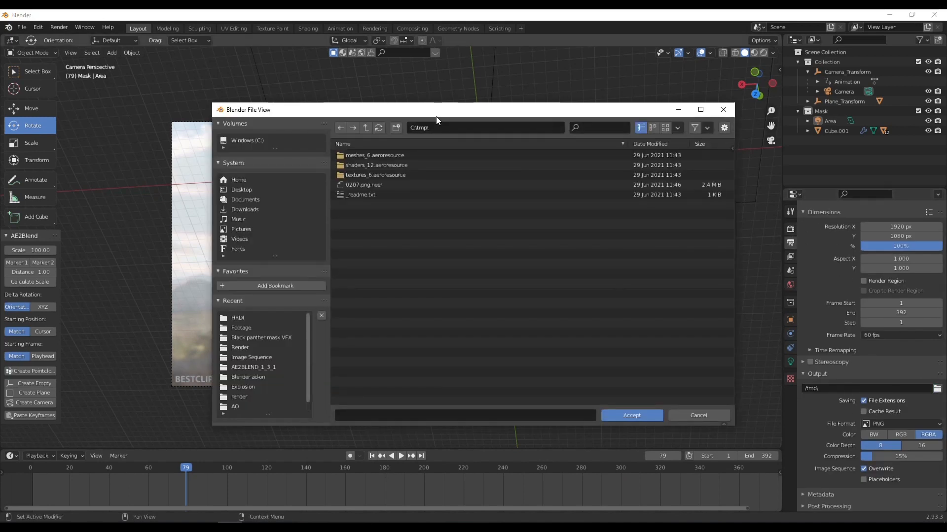
{"action": "left_click", "coordinate": [242, 200]}
{"action": "left_click", "coordinate": [369, 185]}
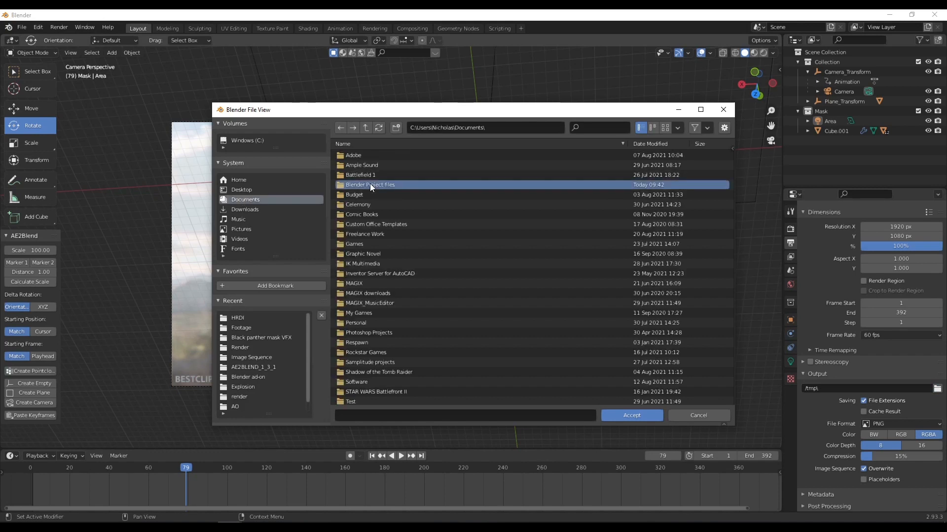
{"action": "left_click", "coordinate": [369, 184]}
{"action": "left_click", "coordinate": [366, 206]}
{"action": "left_click", "coordinate": [365, 206]}
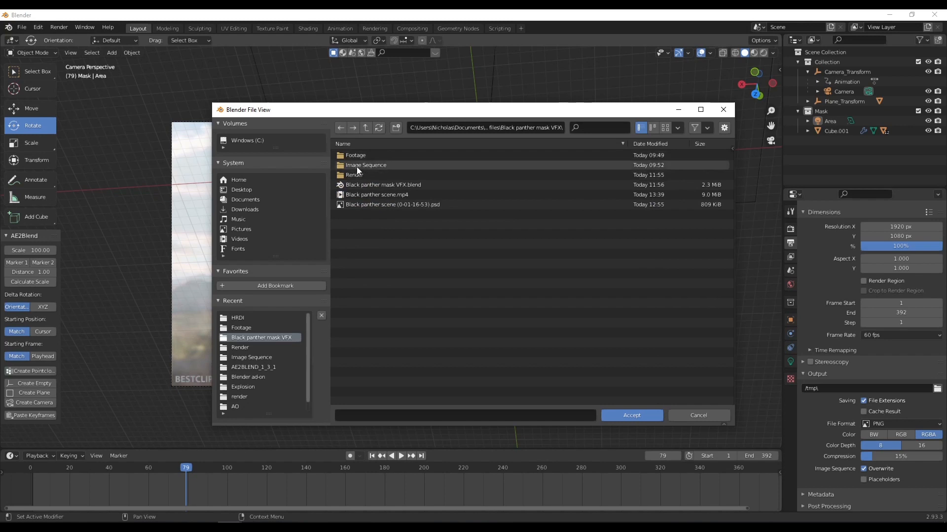
- Choose the Render folder inside Black panther mask VFX as the output path and set the PNG color depth to 16
{"action": "double_click", "coordinate": [380, 164]}
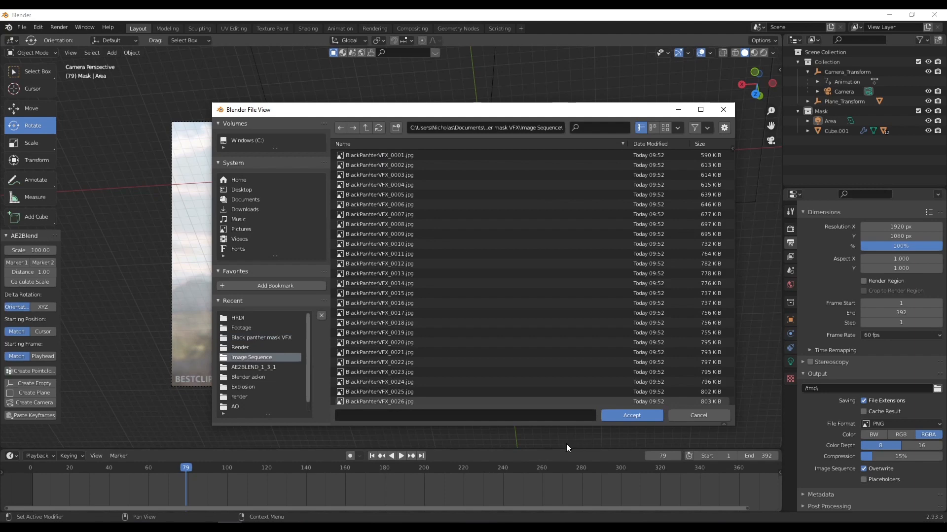
{"action": "left_click", "coordinate": [365, 128]}
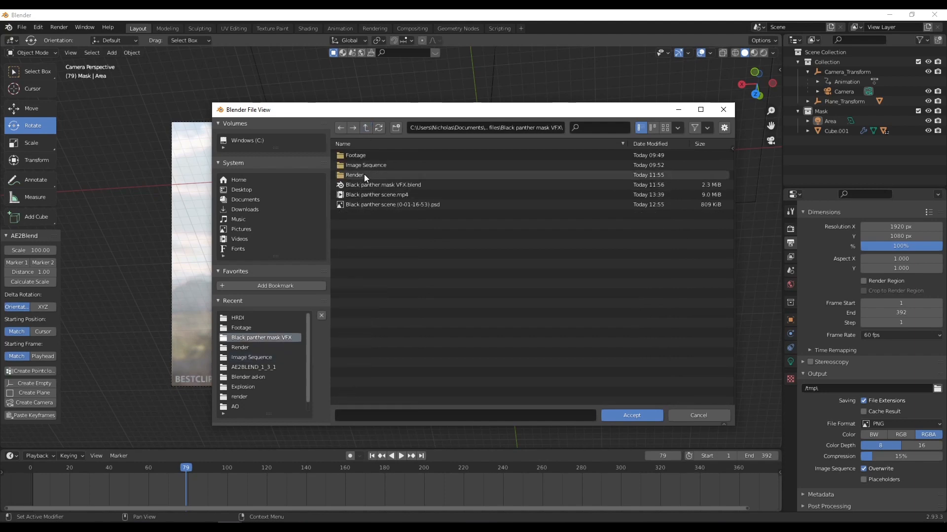
{"action": "left_click", "coordinate": [364, 175]}
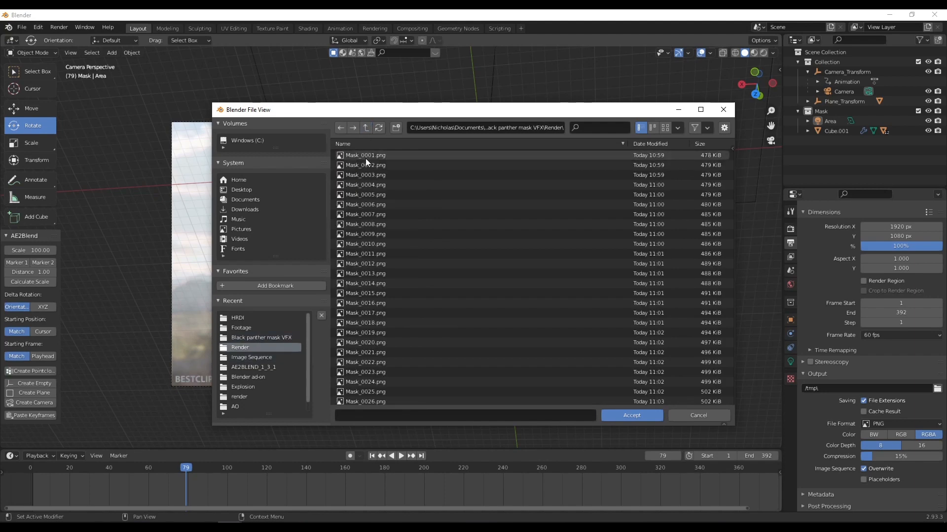
{"action": "left_click", "coordinate": [367, 127]}
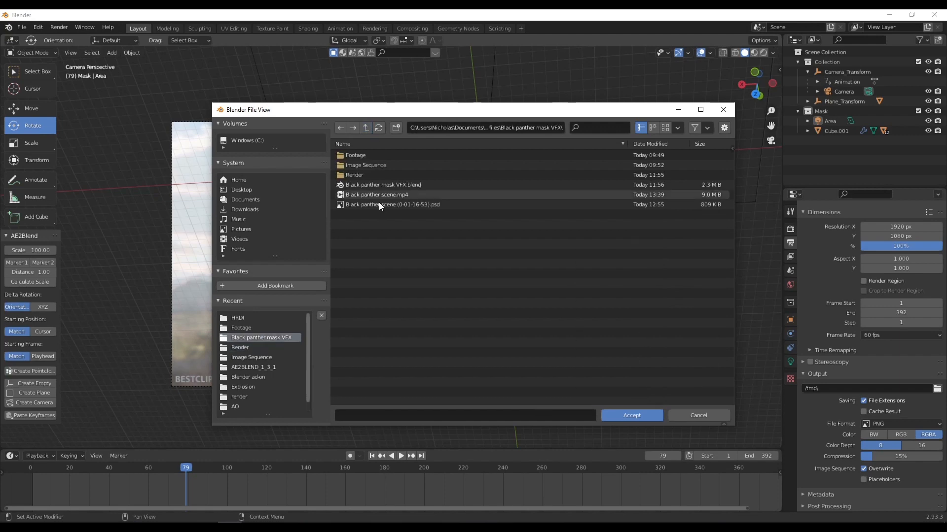
{"action": "left_click", "coordinate": [358, 176]}
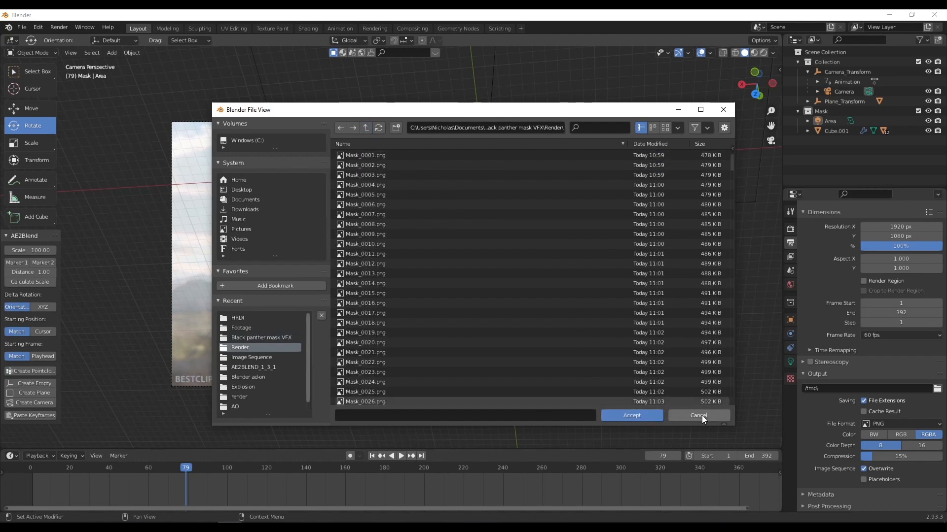
{"action": "left_click", "coordinate": [653, 415]}
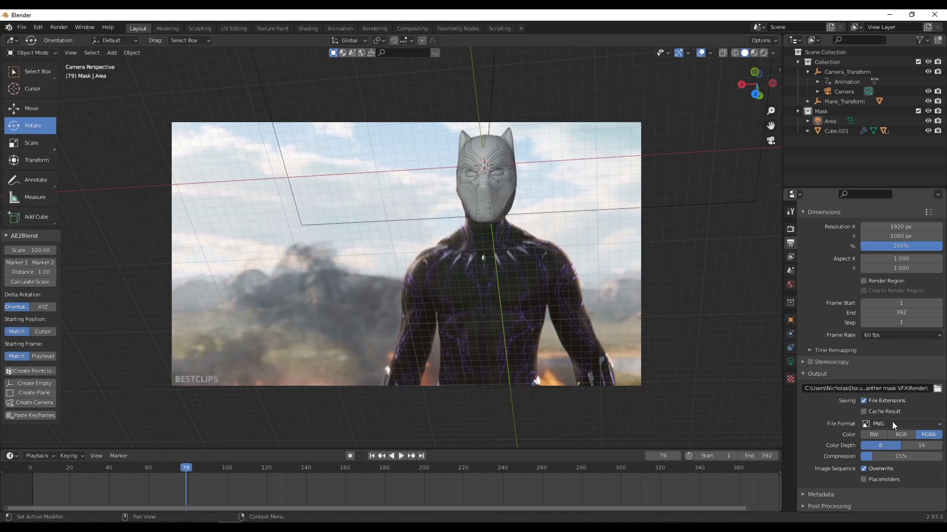
{"action": "left_click", "coordinate": [918, 444]}
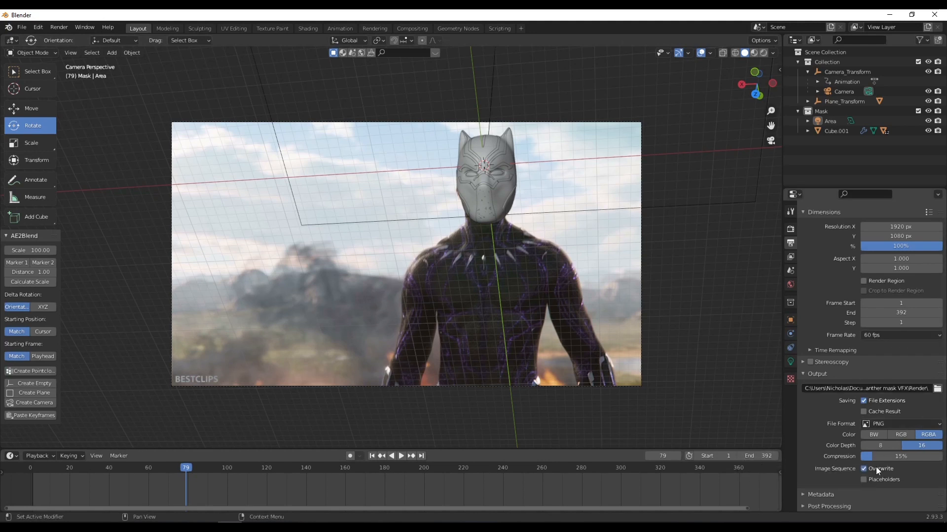
{"action": "scroll", "coordinate": [902, 336], "scroll_direction": "up", "scroll_amount": 2}
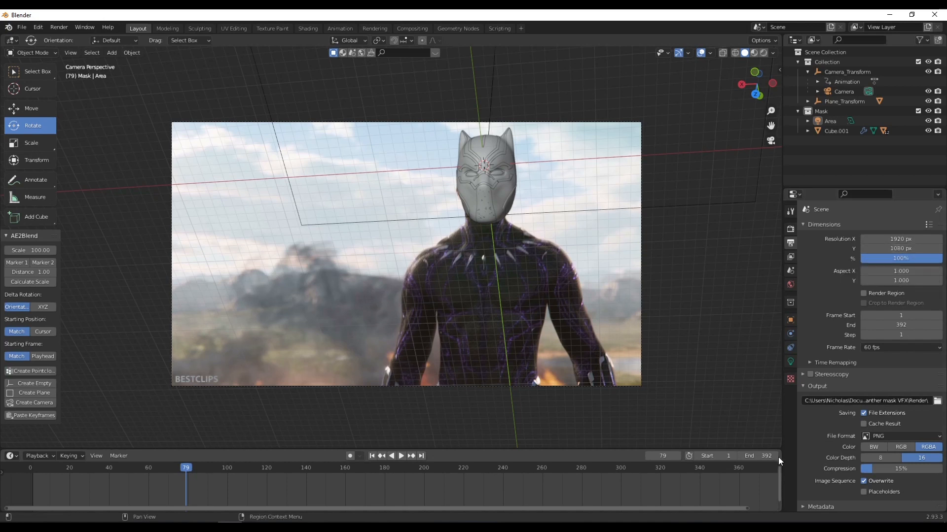
{"action": "scroll", "coordinate": [816, 448], "scroll_direction": "down", "scroll_amount": 1}
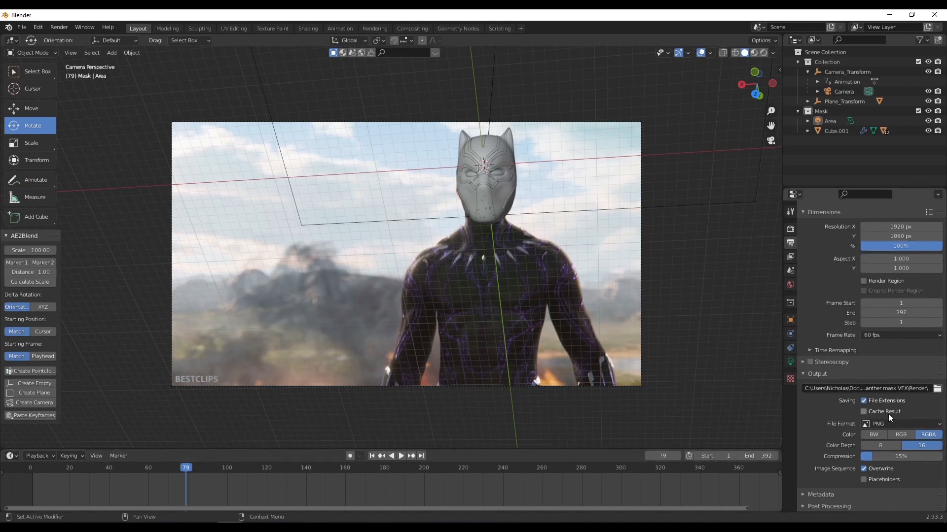
{"action": "scroll", "coordinate": [900, 417], "scroll_direction": "up", "scroll_amount": 1}
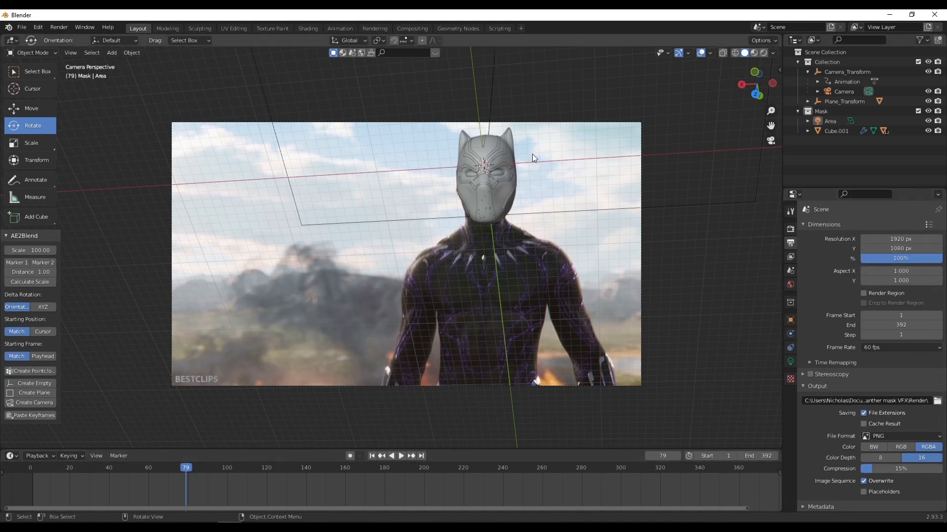
{"action": "left_click", "coordinate": [66, 26]}
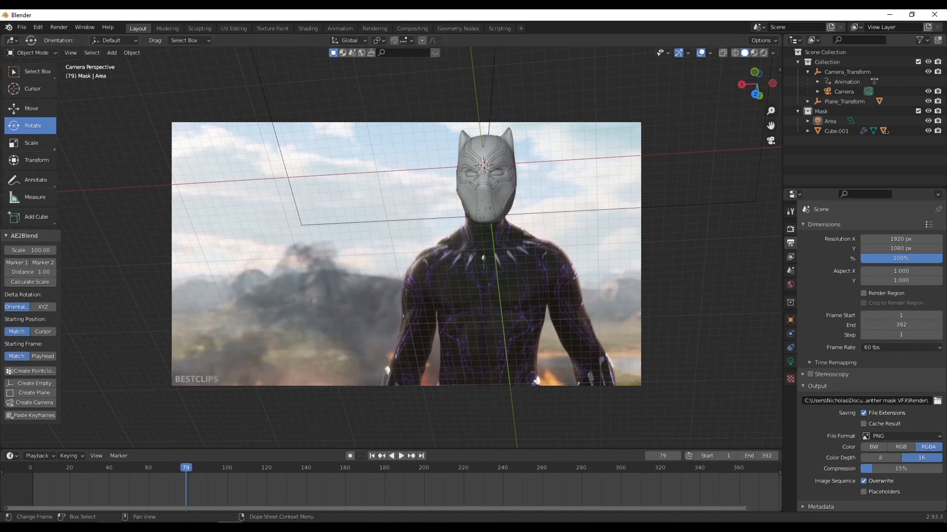
- Switch to File Explorer, open the Render folder inside Black panther mask VFX, and view the rendered frame Mask_0001
{"action": "left_click", "coordinate": [59, 523]}
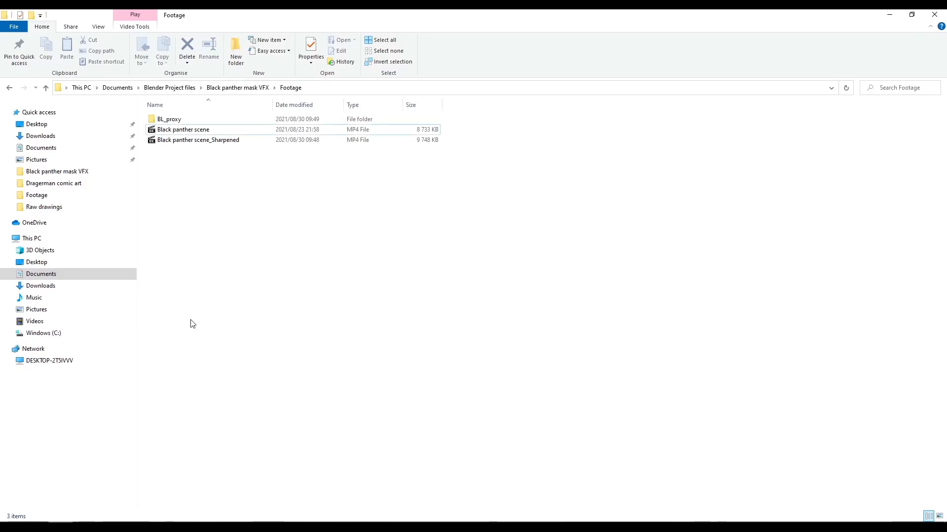
{"action": "left_click", "coordinate": [252, 89]}
{"action": "double_click", "coordinate": [172, 139]}
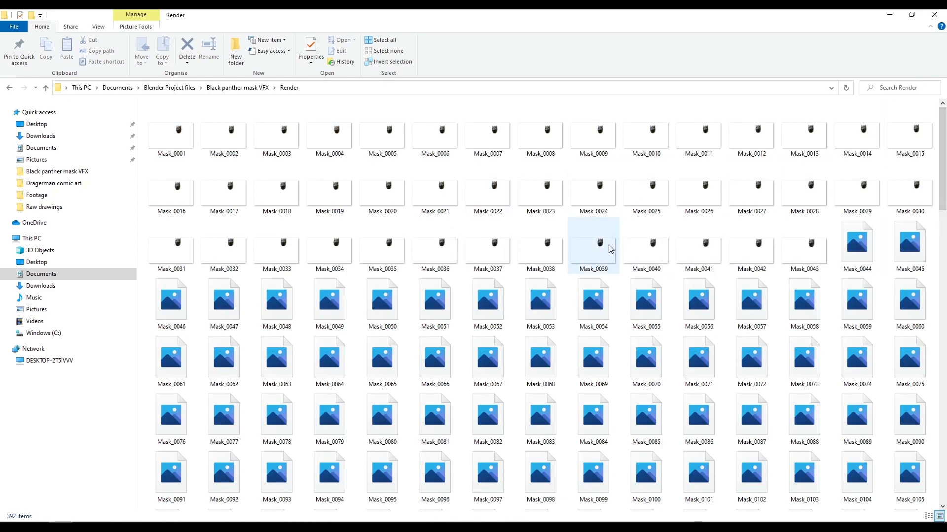
{"action": "double_click", "coordinate": [476, 233]}
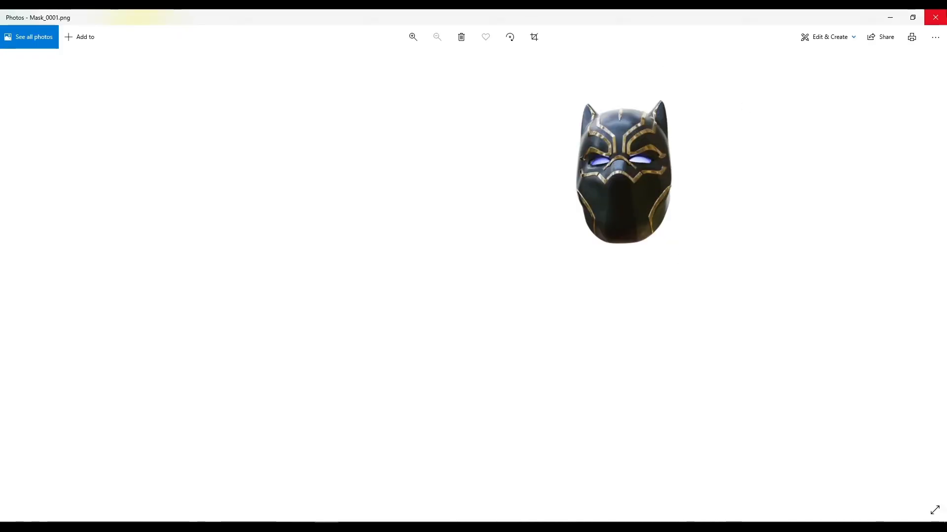
{"action": "left_click", "coordinate": [936, 18]}
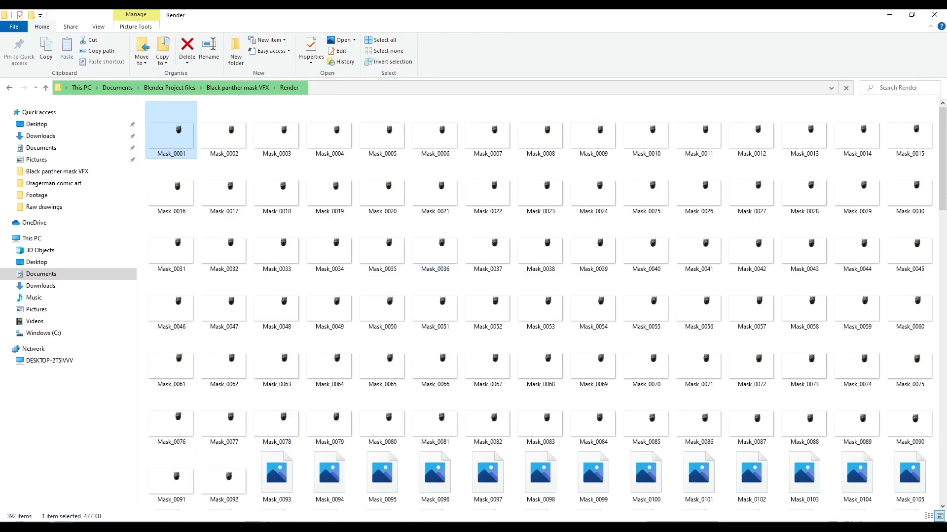
- Return to Blender and close it to get back to After Effects
{"action": "key", "text": "alt+Tab"}
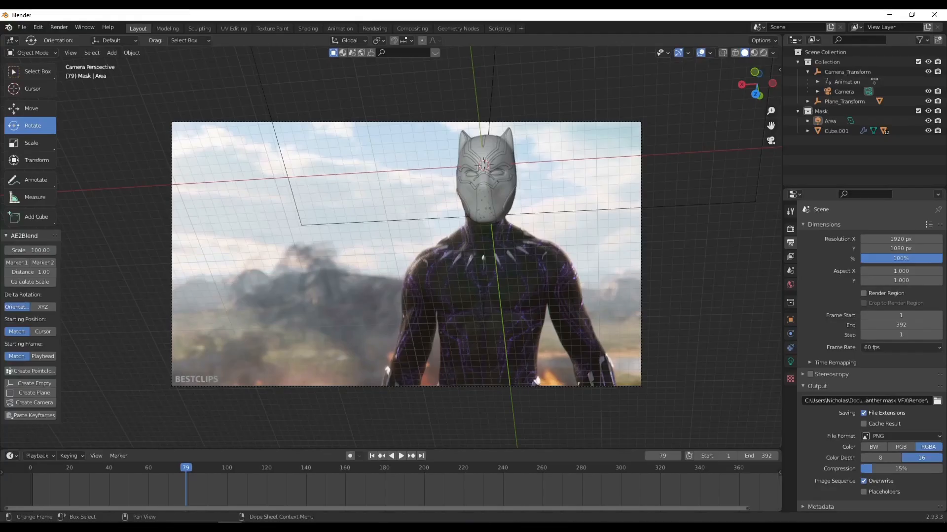
{"action": "left_click", "coordinate": [934, 15]}
{"action": "left_click", "coordinate": [488, 289]}
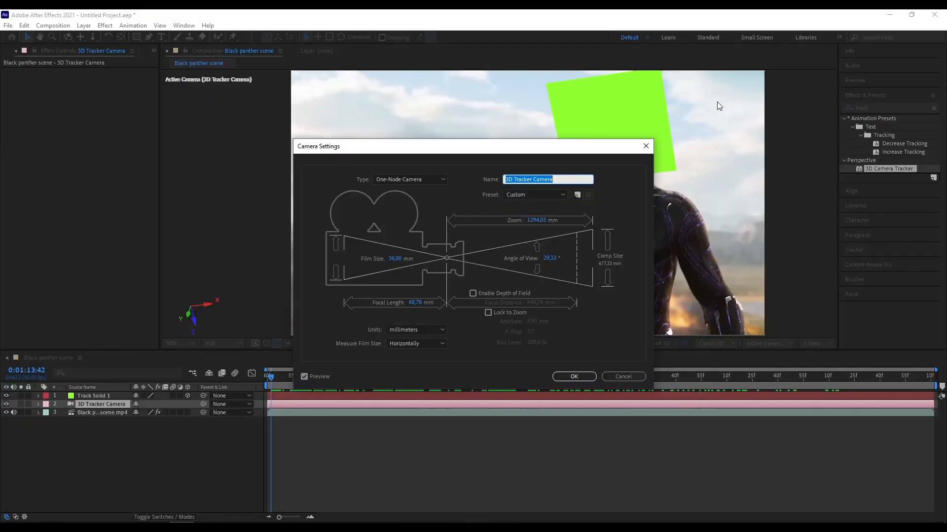
- Dismiss the Camera Settings dialog and bring up the list of project files
{"action": "left_click", "coordinate": [645, 147]}
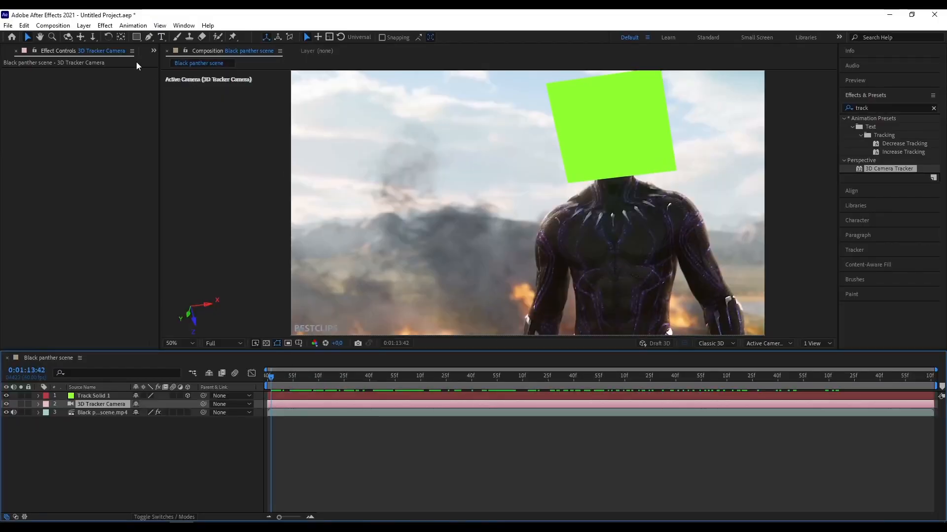
{"action": "left_click", "coordinate": [16, 51]}
{"action": "left_click", "coordinate": [59, 220]}
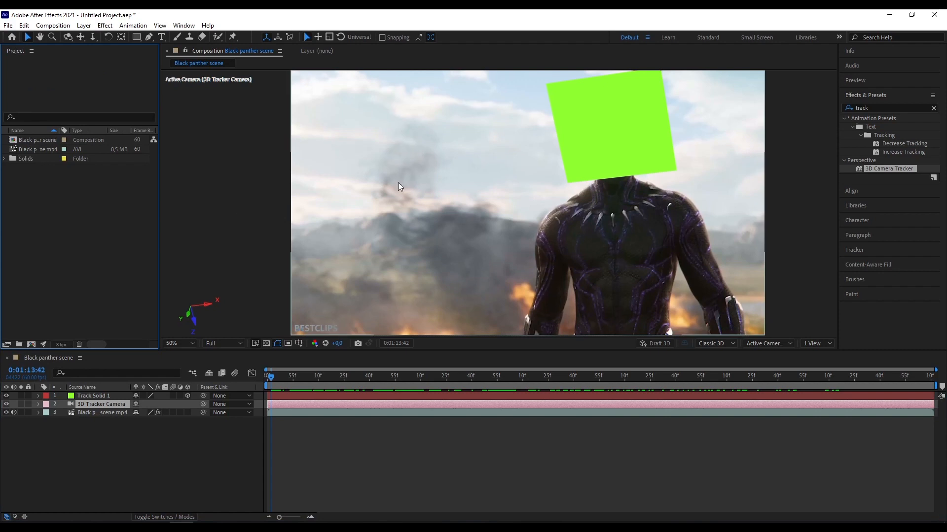
- Delete the Track Solid 1 and 3D Tracker Camera layers from the Black panther scene composition
{"action": "left_click", "coordinate": [140, 439]}
{"action": "left_click", "coordinate": [94, 396]}
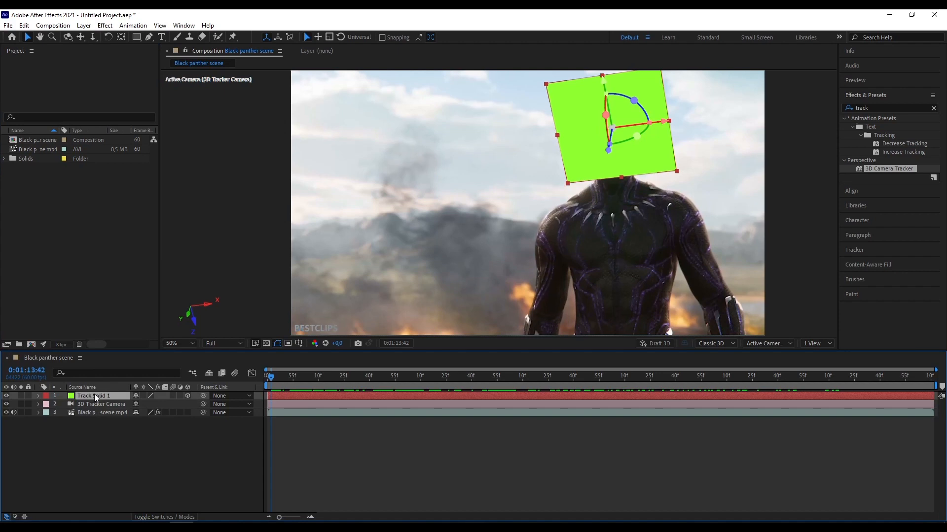
{"action": "key", "text": "Delete"}
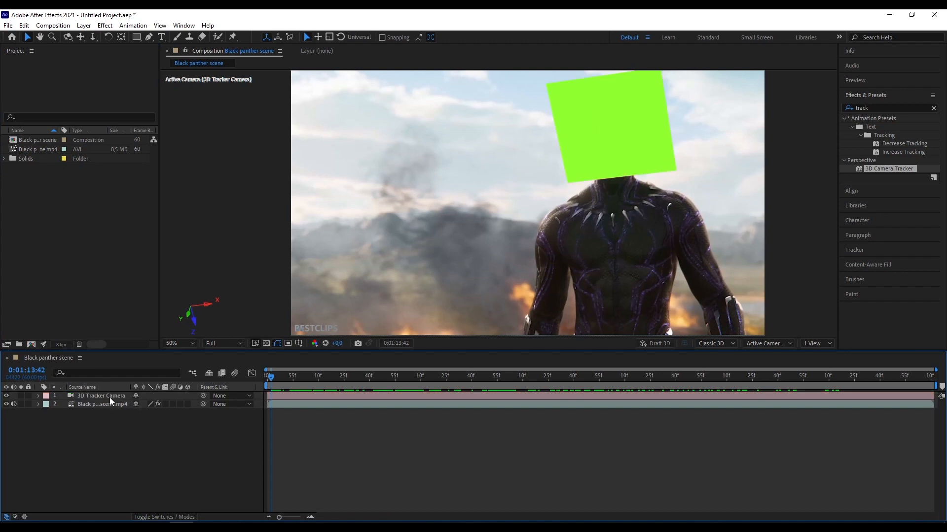
{"action": "left_click", "coordinate": [110, 395]}
{"action": "key", "text": "Delete"}
- Import the rendered mask frames as a PNG sequence, starting at Mask_0001 in Black panther mask VFX's Render folder
{"action": "left_click", "coordinate": [58, 242]}
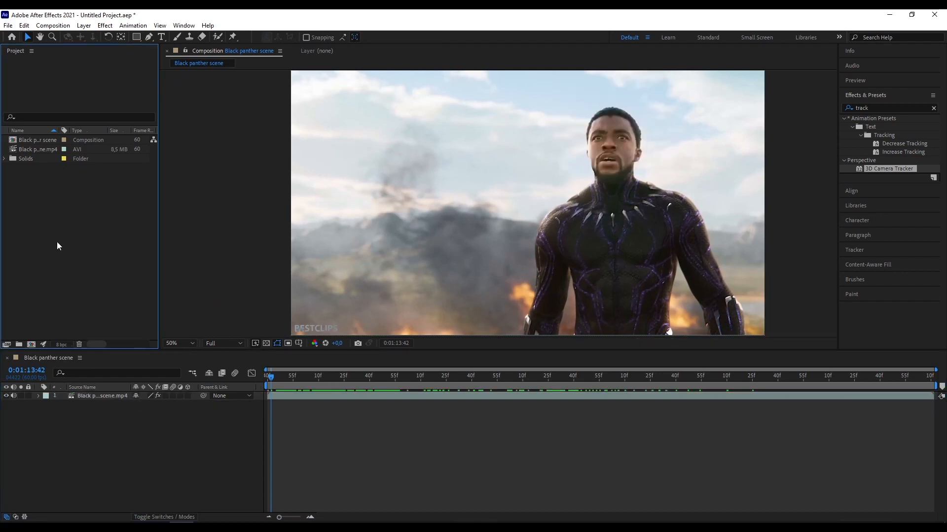
{"action": "right_click", "coordinate": [84, 219]}
{"action": "mouse_move", "coordinate": [197, 268]}
{"action": "left_click", "coordinate": [309, 273]}
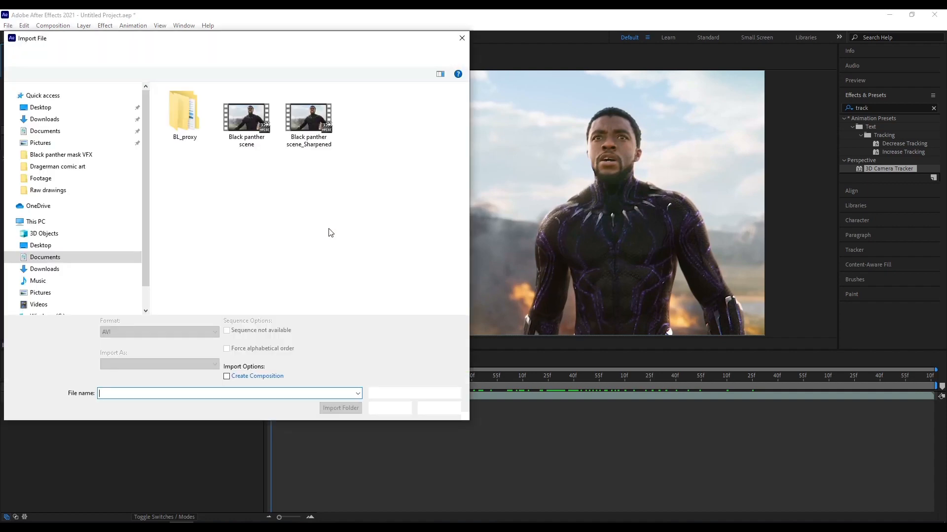
{"action": "left_click", "coordinate": [213, 56]}
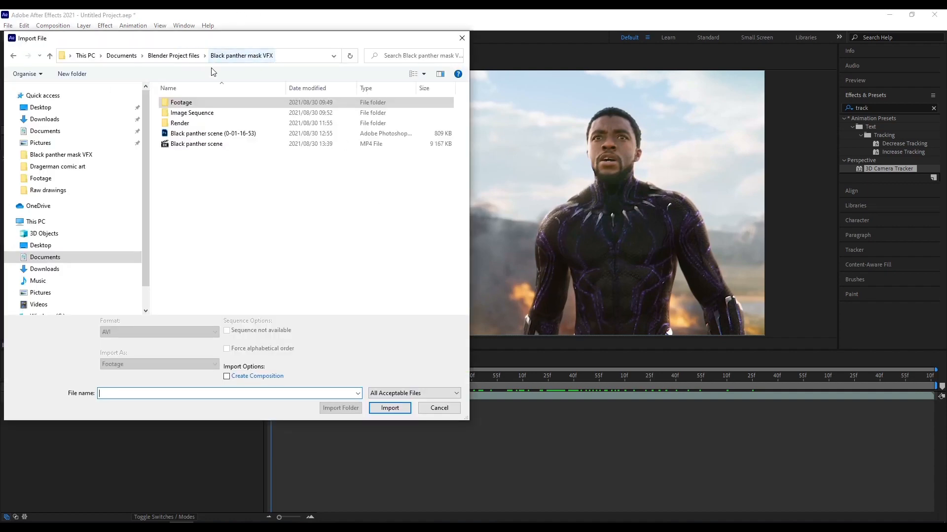
{"action": "double_click", "coordinate": [202, 125]}
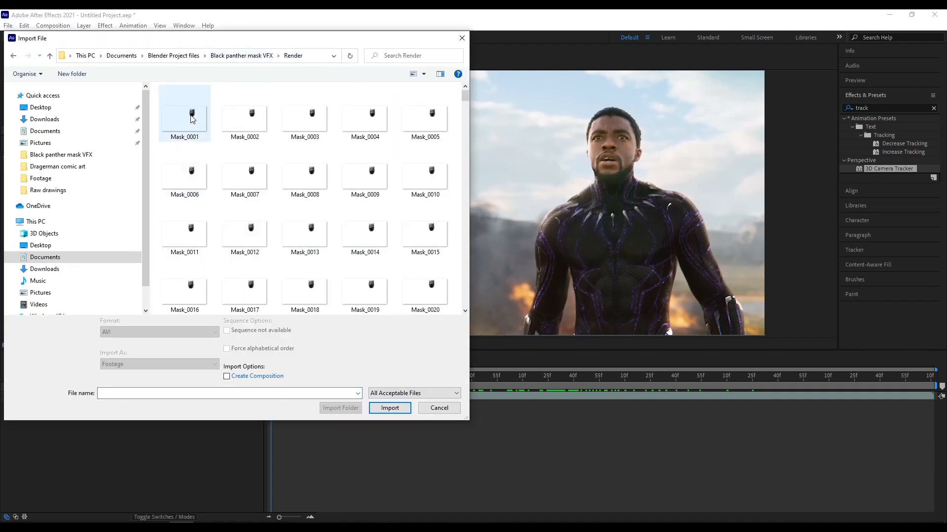
{"action": "left_click", "coordinate": [194, 118]}
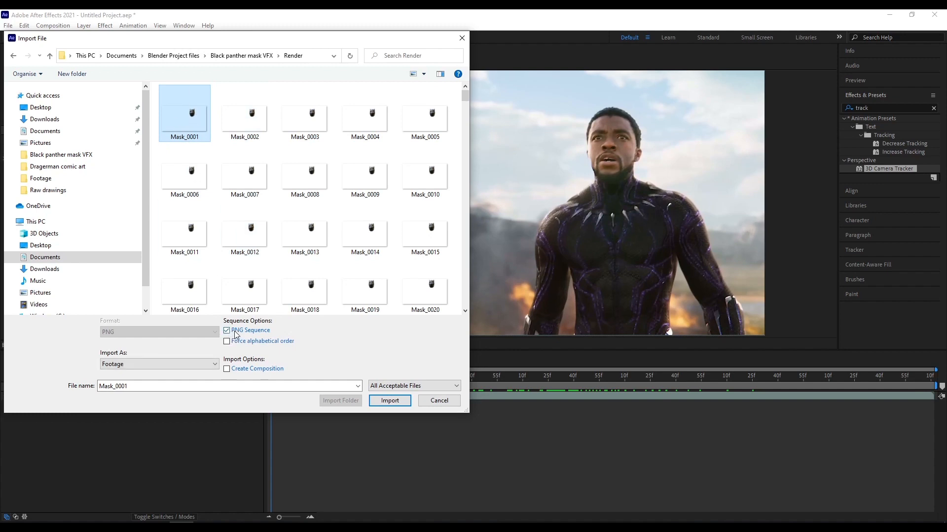
{"action": "left_click", "coordinate": [390, 401]}
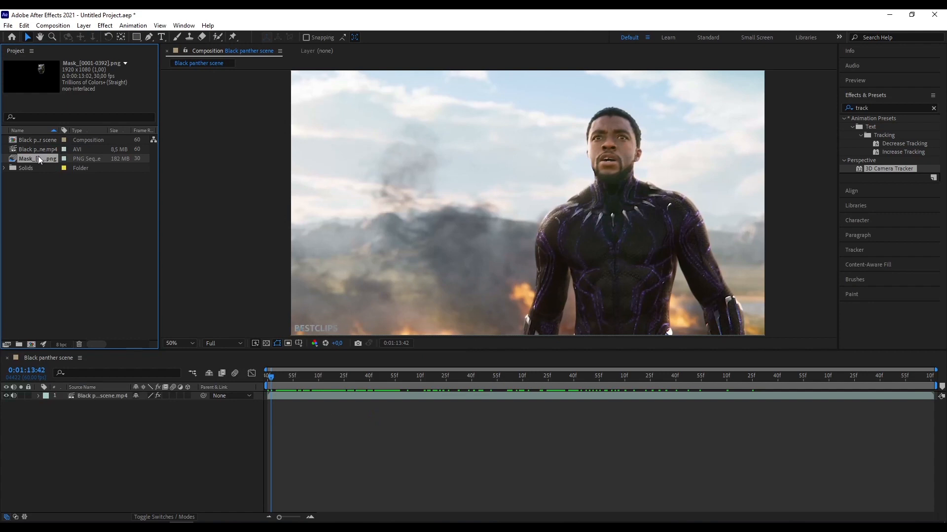
- Place the mask sequence above the Black panther scene footage and check its alignment around 0:01:16:21, returning to the first frame
{"action": "left_click_drag", "start_coordinate": [39, 159], "coordinate": [79, 396]}
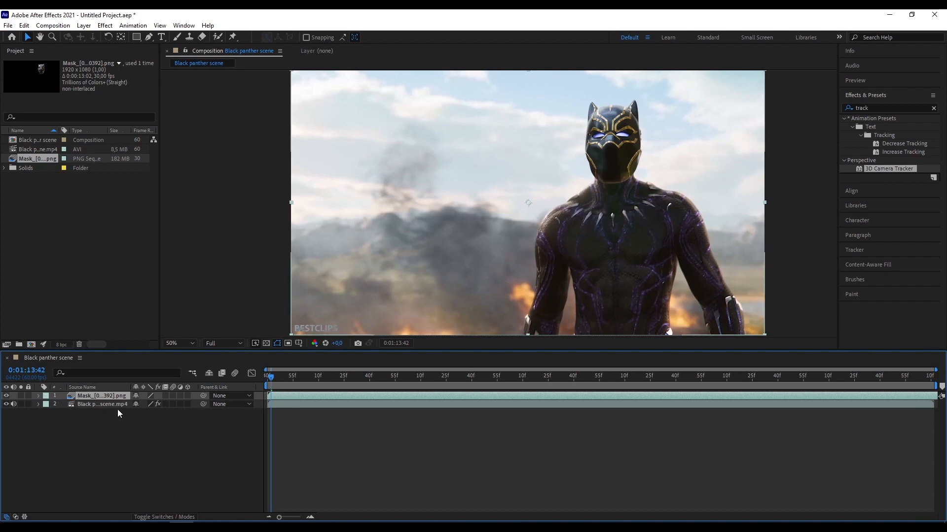
{"action": "left_click_drag", "start_coordinate": [270, 379], "coordinate": [541, 376]}
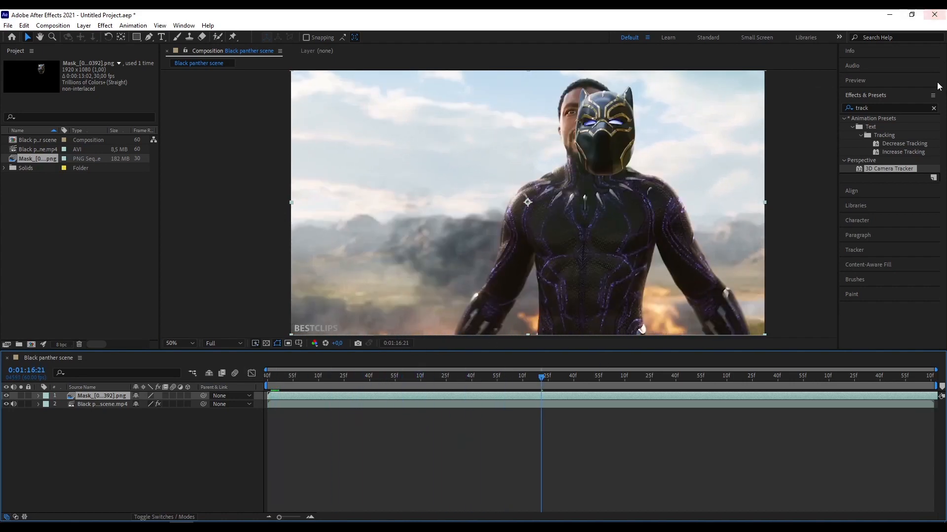
{"action": "left_click", "coordinate": [858, 80]}
{"action": "left_click", "coordinate": [866, 96]}
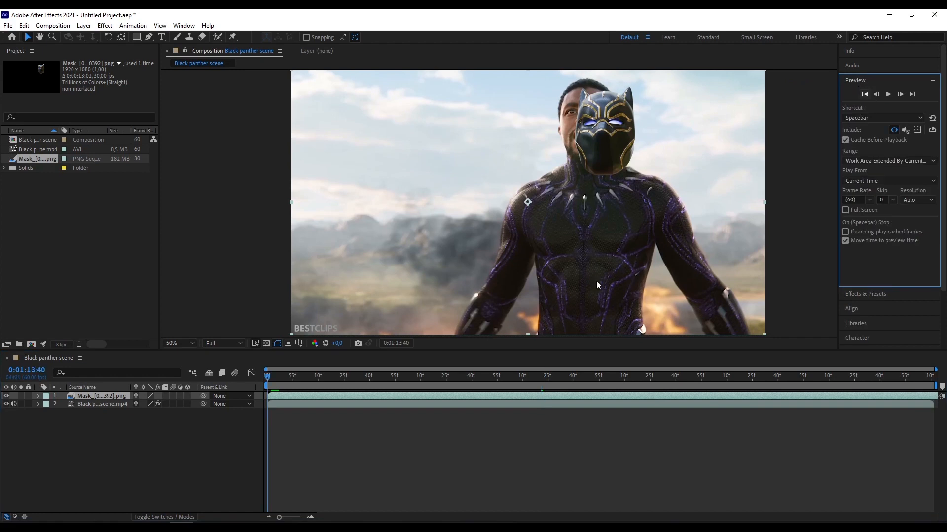
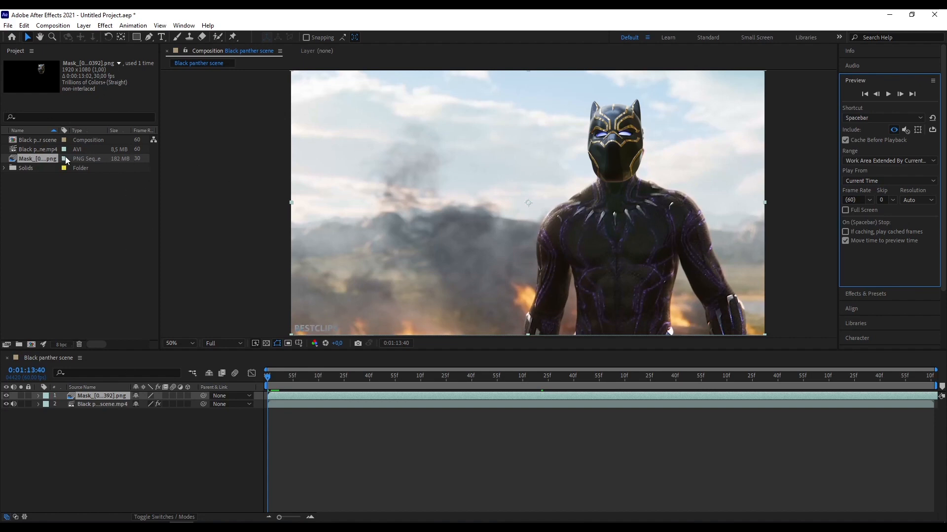
- Search the effects for "time" and apply Timewarp to the mask sequence layer
{"action": "key", "text": "ctrl+5"}
{"action": "type", "text": "track"}
{"action": "double_click", "coordinate": [877, 106]}
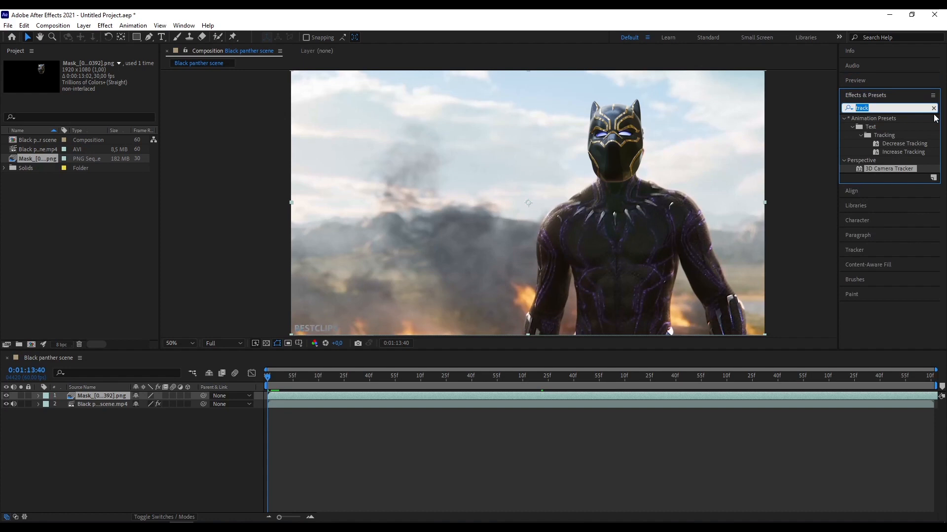
{"action": "type", "text": "ti"}
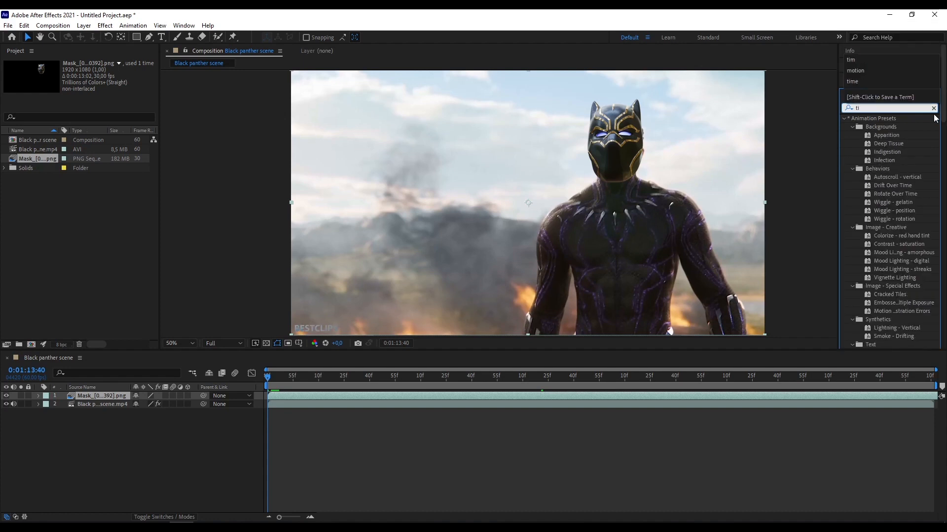
{"action": "type", "text": "me"}
{"action": "left_click_drag", "start_coordinate": [871, 244], "coordinate": [101, 398]}
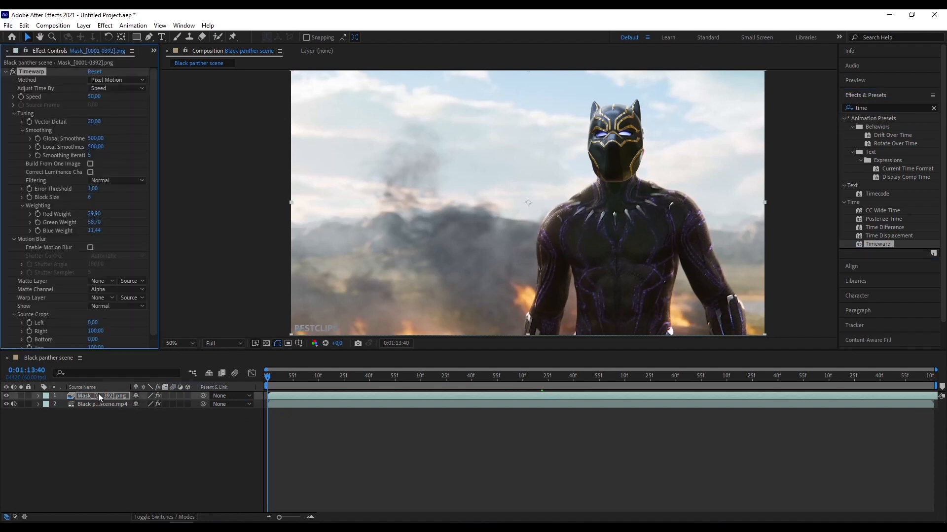
- Set the Timewarp speed of the mask layer to 200
{"action": "left_click", "coordinate": [95, 96]}
{"action": "type", "text": "2"}
{"action": "key", "text": "Return"}
- Check the mask's alignment with the head at several points along the timeline, and play the composition from its first frame
{"action": "left_click", "coordinate": [455, 377]}
{"action": "left_click", "coordinate": [690, 377]}
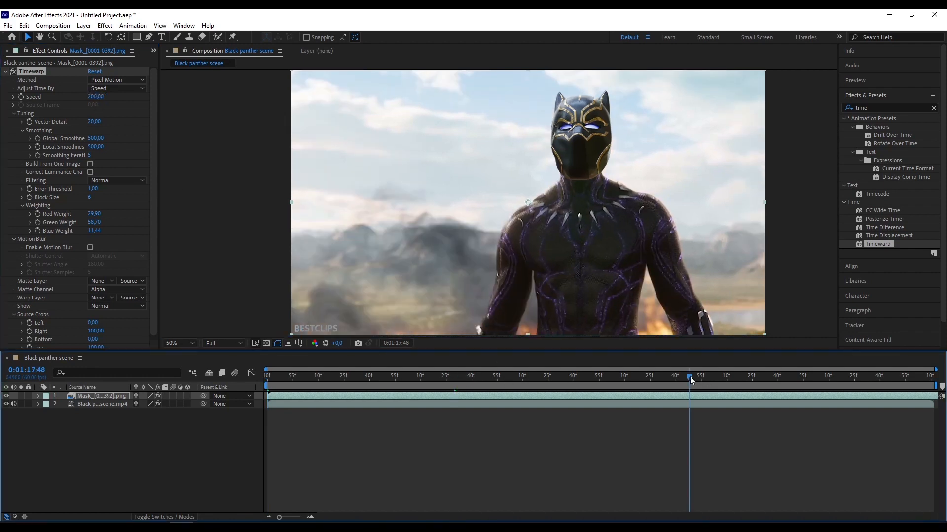
{"action": "left_click", "coordinate": [826, 376]}
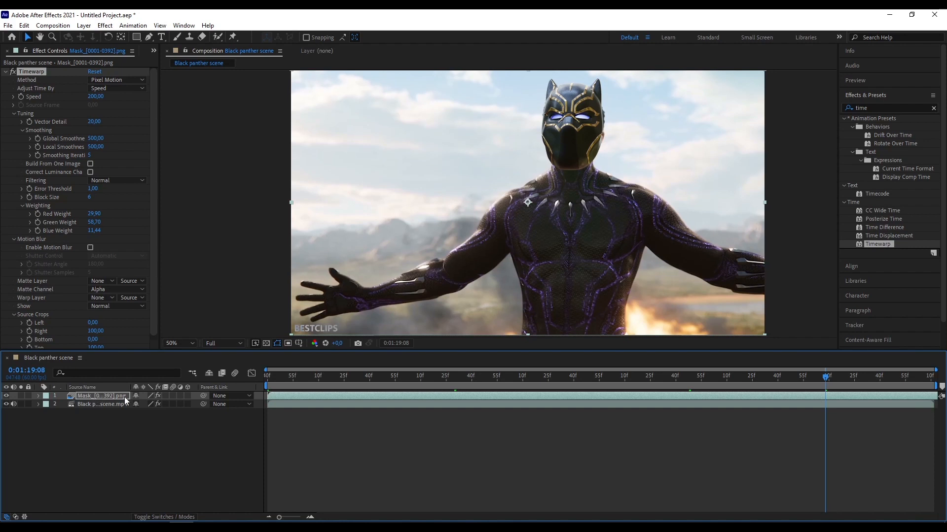
{"action": "left_click", "coordinate": [868, 376]}
{"action": "left_click", "coordinate": [313, 377]}
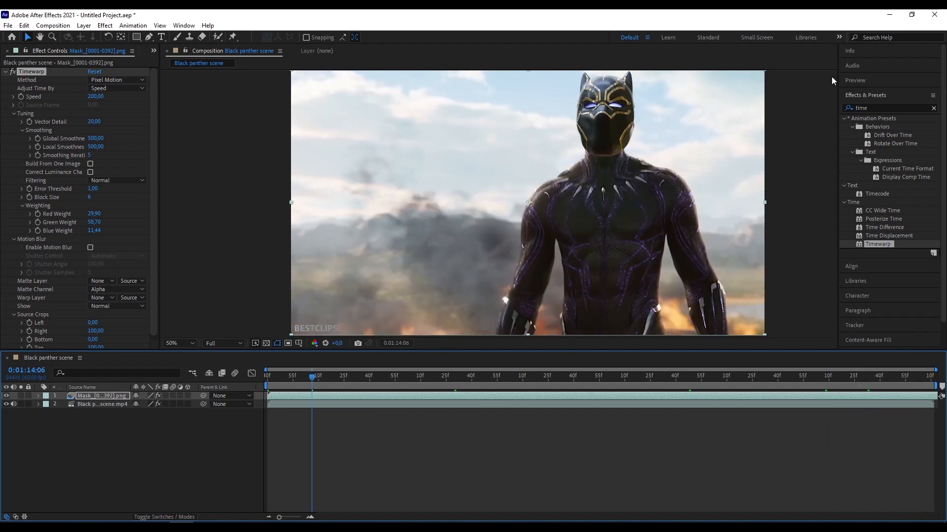
{"action": "left_click", "coordinate": [866, 82]}
{"action": "left_click", "coordinate": [864, 94]}
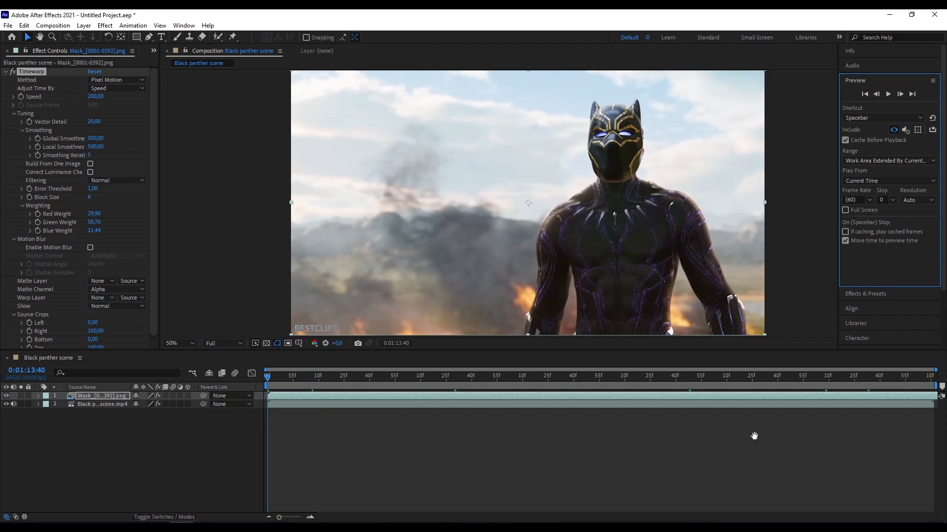
{"action": "key", "text": "space"}
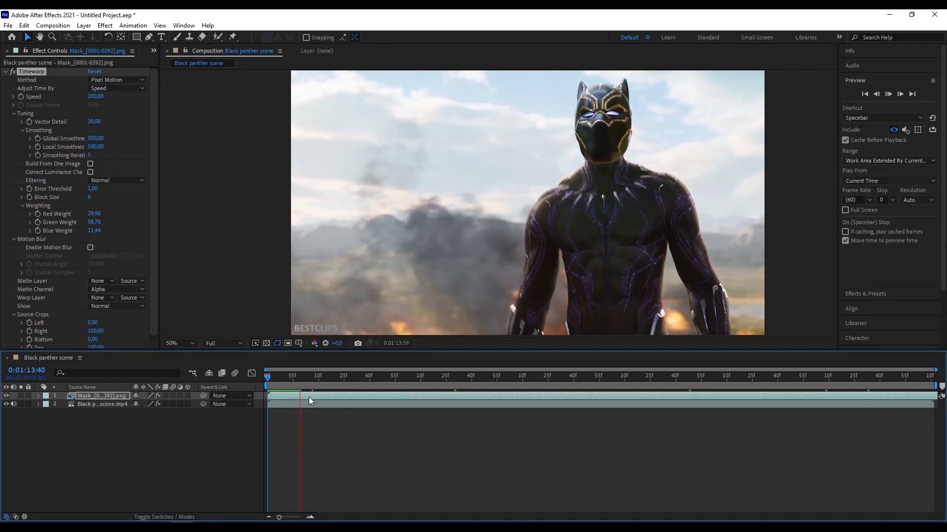
- Lower the composition's preview resolution to Half and replay the masked scene from near the start
{"action": "left_click", "coordinate": [224, 343]}
{"action": "left_click", "coordinate": [229, 361]}
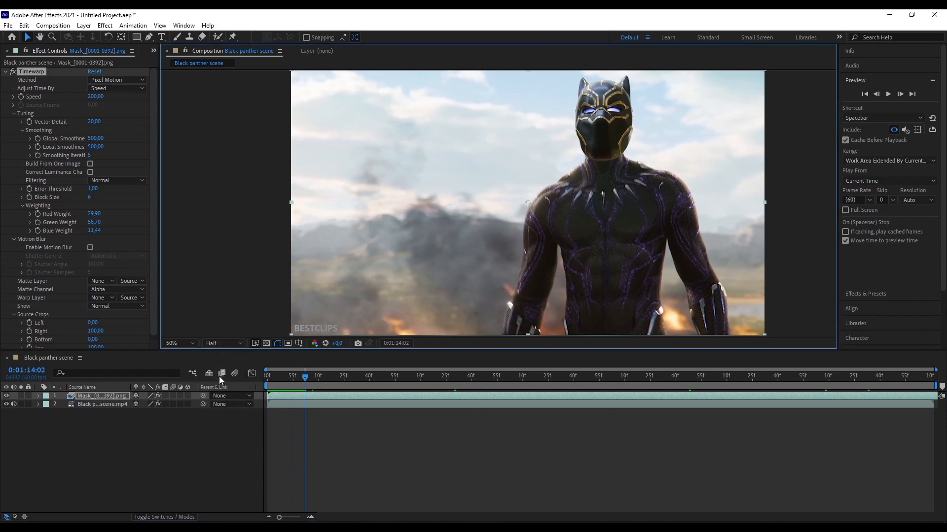
{"action": "left_click", "coordinate": [888, 94]}
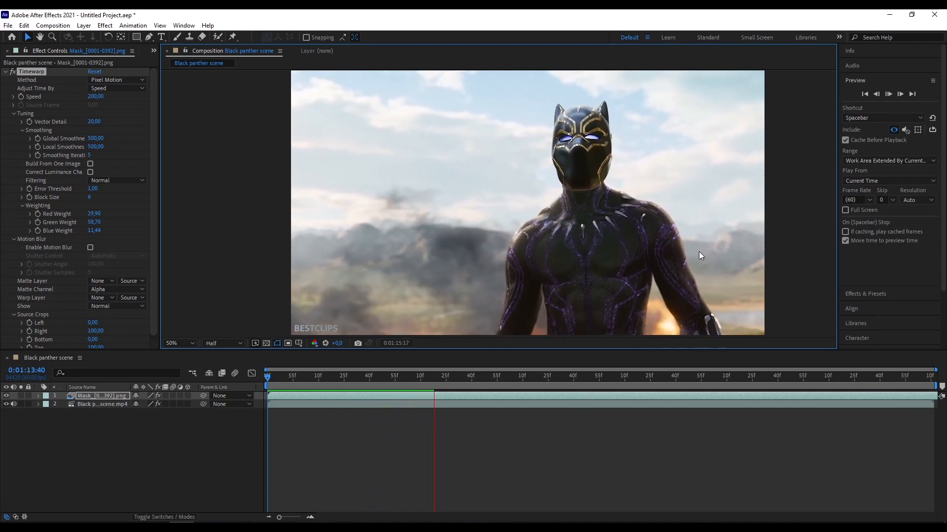
{"action": "key", "text": "space"}
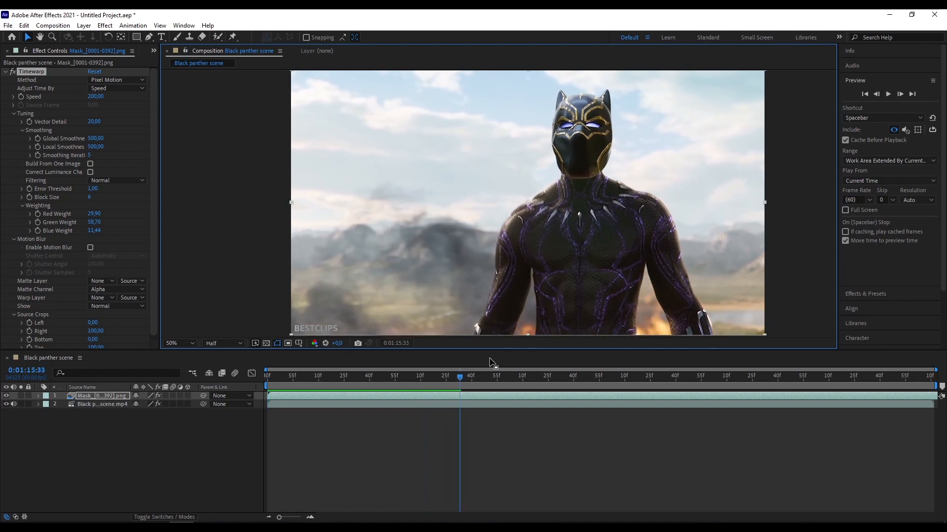
{"action": "left_click", "coordinate": [270, 379]}
{"action": "key", "text": "space"}
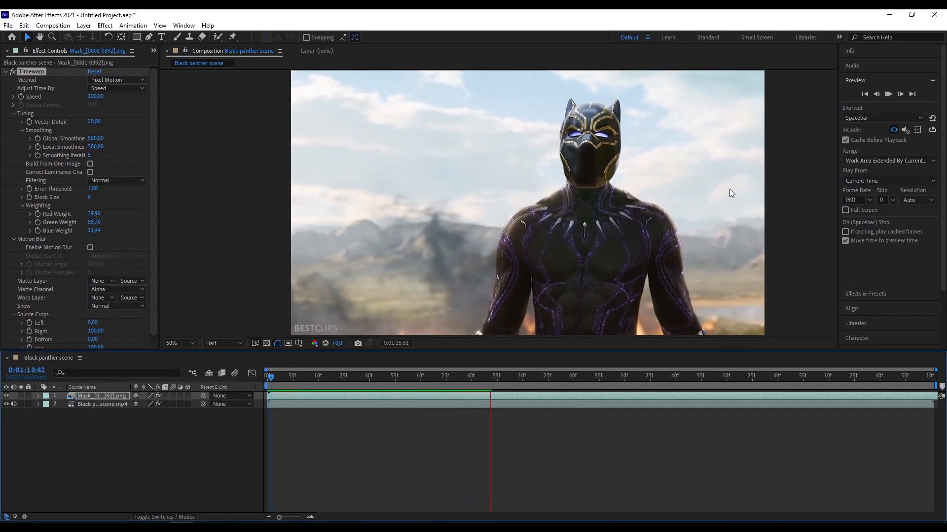
- Turn off Cache Before Playback and replay the masked scene from 0:01:13:57
{"action": "left_click", "coordinate": [846, 140]}
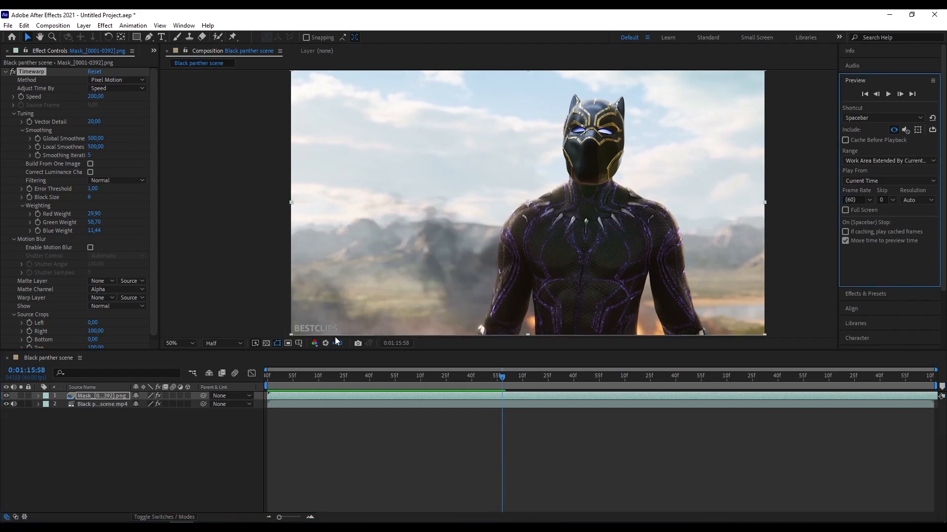
{"action": "left_click", "coordinate": [296, 380]}
{"action": "key", "text": "space"}
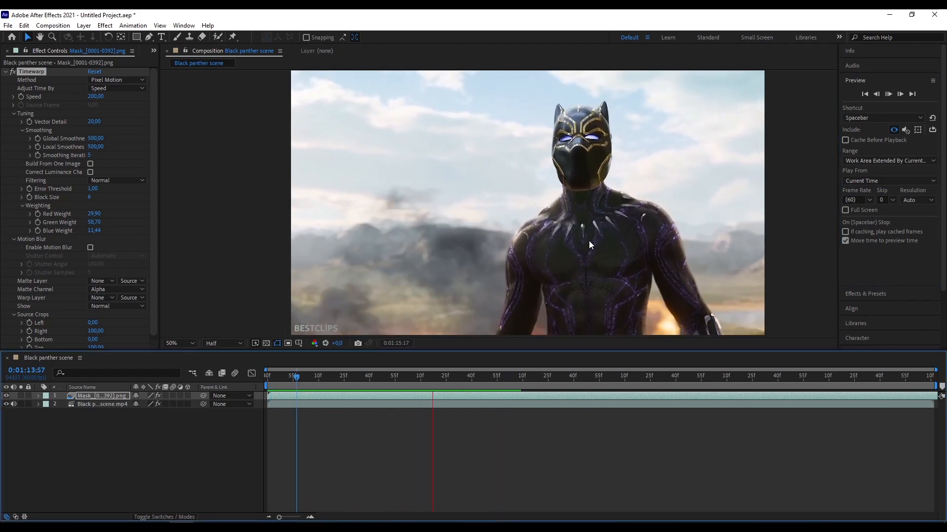
{"action": "key", "text": "space"}
- Examine the composited mask up close against the neck, shoulders and suit at 0:01:15:54
{"action": "scroll", "coordinate": [680, 201], "scroll_direction": "up", "scroll_amount": 1}
{"action": "key", "text": "space"}
{"action": "left_click_drag", "start_coordinate": [685, 270], "coordinate": [485, 342]}
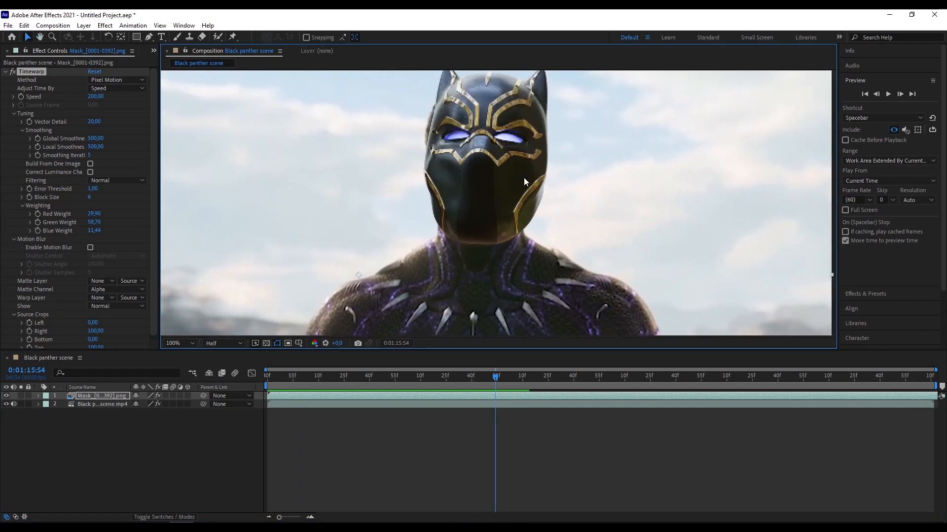
{"action": "left_click_drag", "start_coordinate": [523, 205], "coordinate": [496, 110]}
{"action": "left_click_drag", "start_coordinate": [518, 266], "coordinate": [521, 251]}
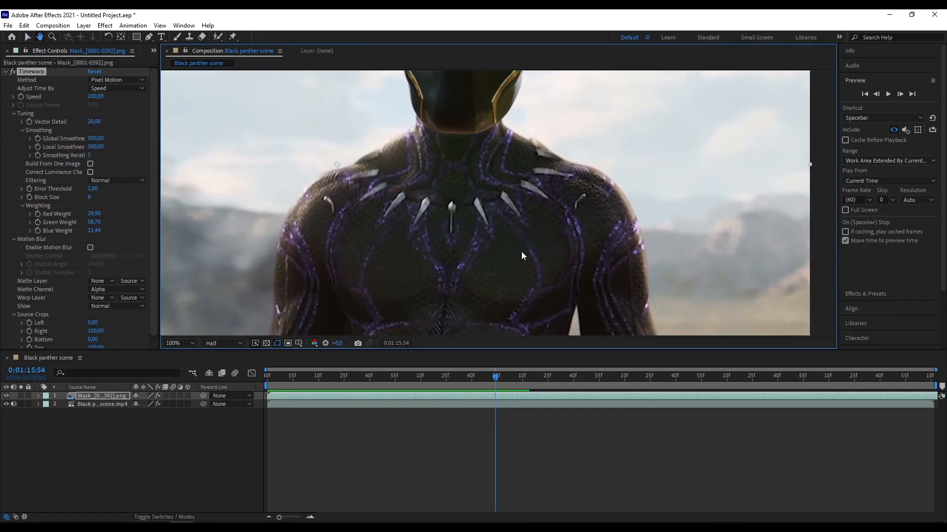
{"action": "scroll", "coordinate": [521, 250], "scroll_direction": "down", "scroll_amount": 2}
{"action": "scroll", "coordinate": [520, 244], "scroll_direction": "up", "scroll_amount": 2}
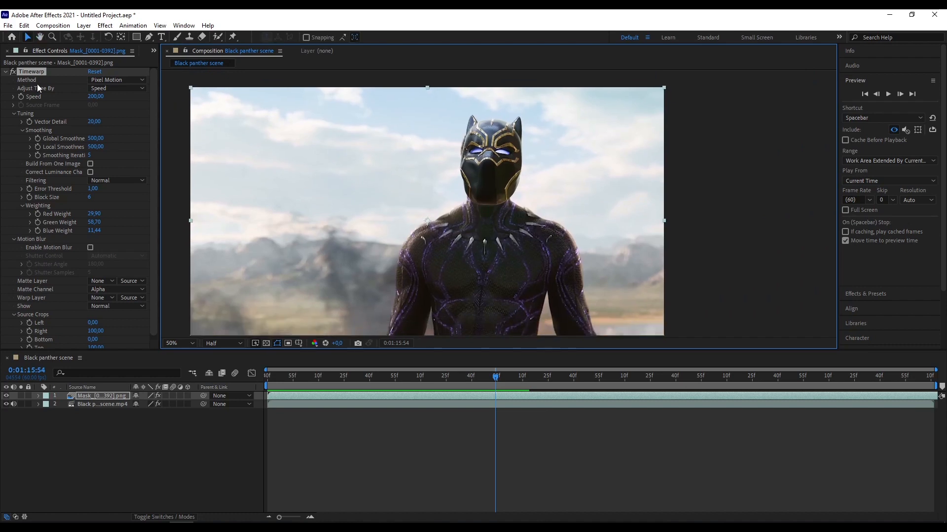
- Tidy the workspace by collapsing the Timewarp settings, closing the effect controls and collapsing the preview options
{"action": "left_click", "coordinate": [7, 74]}
{"action": "left_click", "coordinate": [6, 72]}
{"action": "left_click_drag", "start_coordinate": [513, 156], "coordinate": [466, 144]}
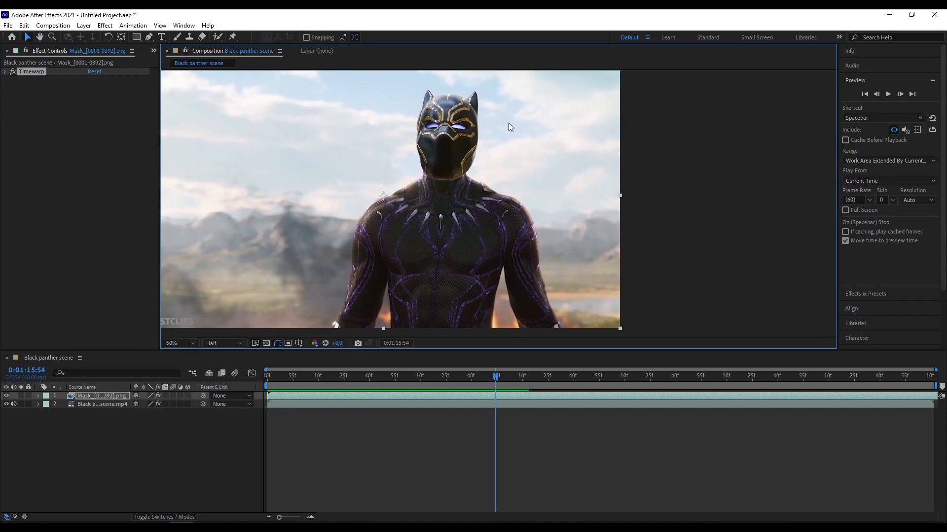
{"action": "left_click_drag", "start_coordinate": [452, 81], "coordinate": [450, 99]}
{"action": "scroll", "coordinate": [469, 93], "scroll_direction": "up", "scroll_amount": 2}
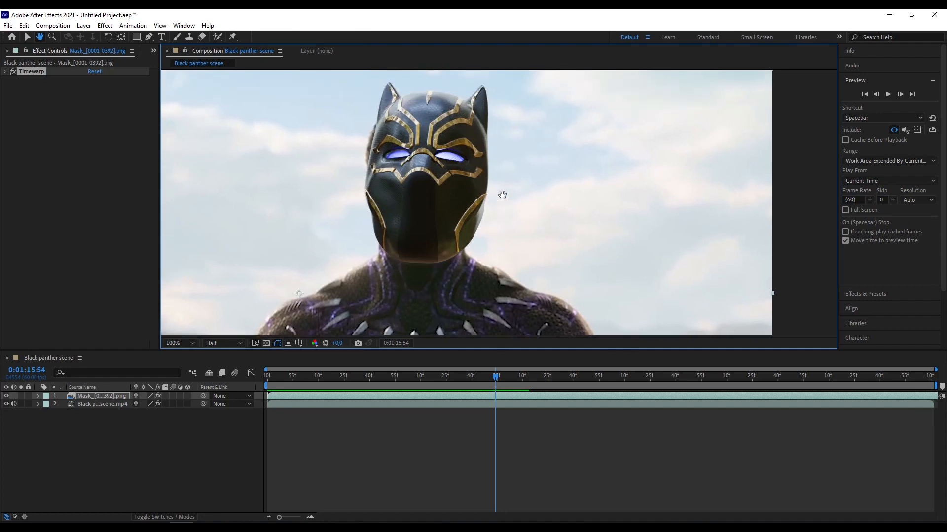
{"action": "scroll", "coordinate": [492, 186], "scroll_direction": "down", "scroll_amount": 2}
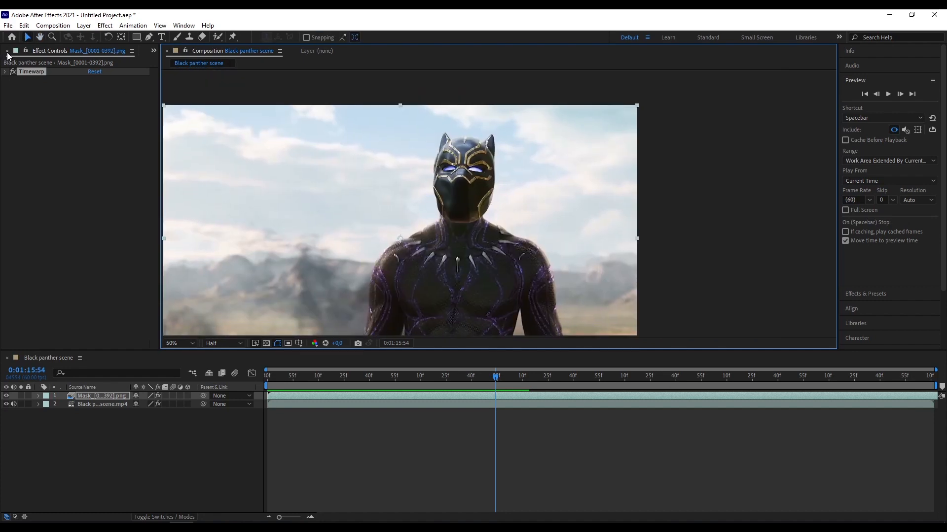
{"action": "left_click", "coordinate": [7, 51]}
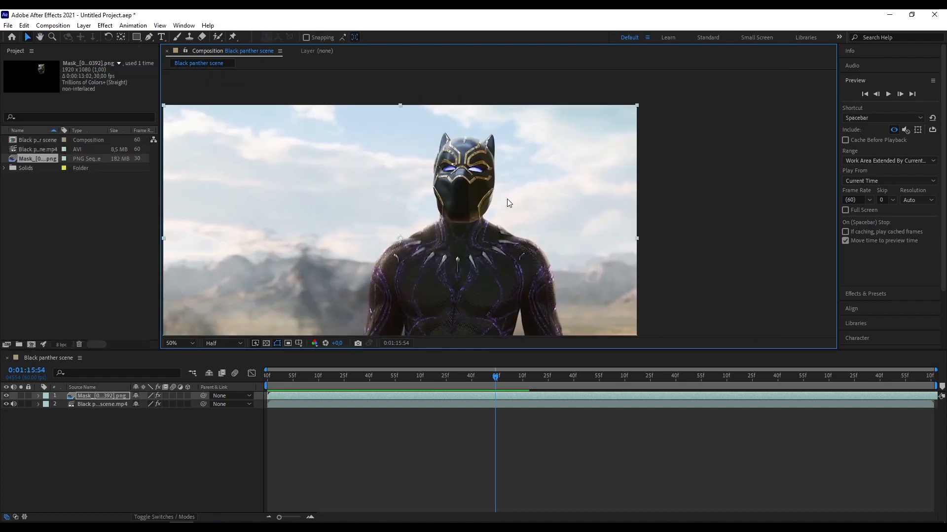
{"action": "left_click", "coordinate": [855, 80]}
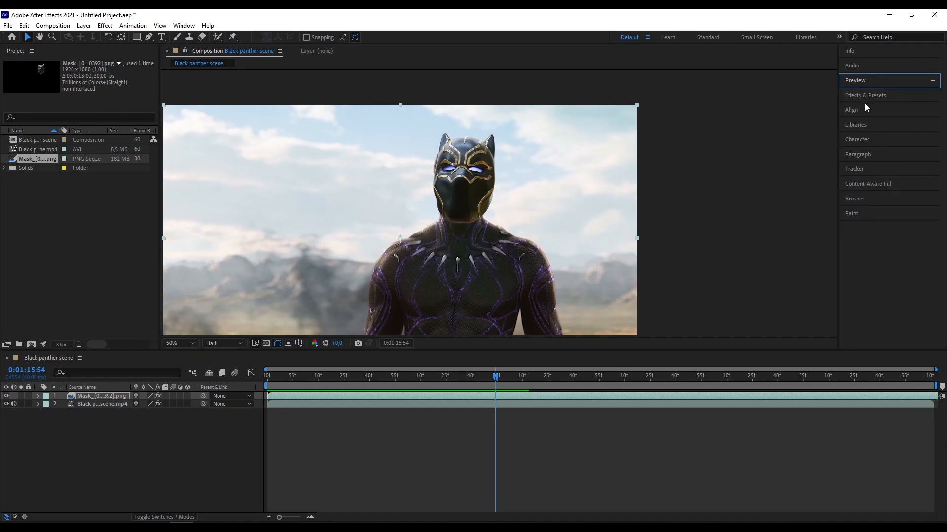
- Clear the effects search and apply Change to Color from the Color Correction effects to the mask sequence layer
{"action": "left_click_drag", "start_coordinate": [477, 227], "coordinate": [425, 210]}
{"action": "scroll", "coordinate": [433, 128], "scroll_direction": "up", "scroll_amount": 2}
{"action": "scroll", "coordinate": [419, 146], "scroll_direction": "down", "scroll_amount": 1}
{"action": "left_click_drag", "start_coordinate": [348, 182], "coordinate": [374, 180]}
{"action": "scroll", "coordinate": [372, 179], "scroll_direction": "down", "scroll_amount": 2}
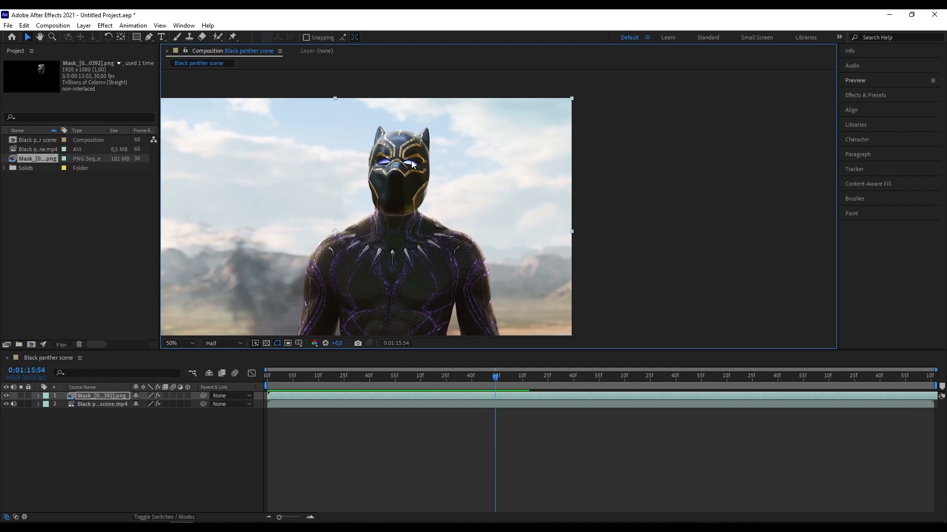
{"action": "left_click_drag", "start_coordinate": [442, 249], "coordinate": [434, 239]}
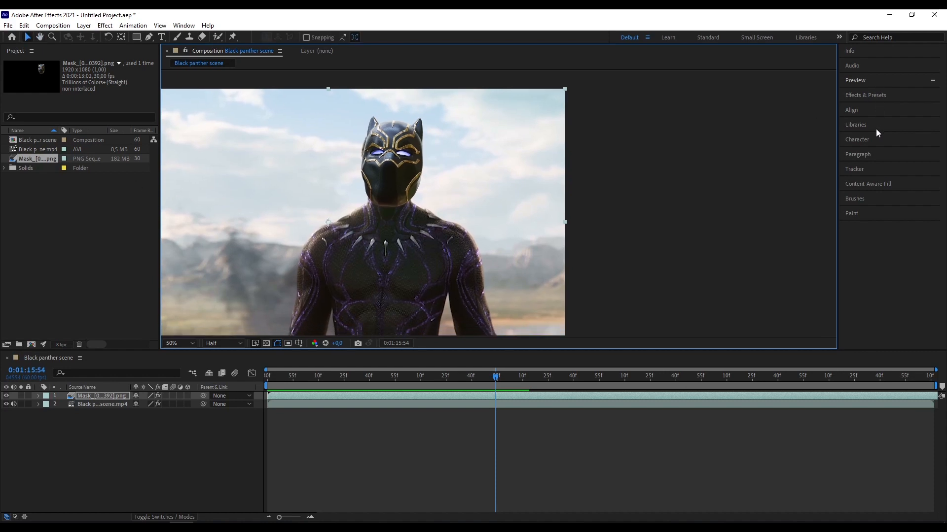
{"action": "left_click", "coordinate": [860, 95]}
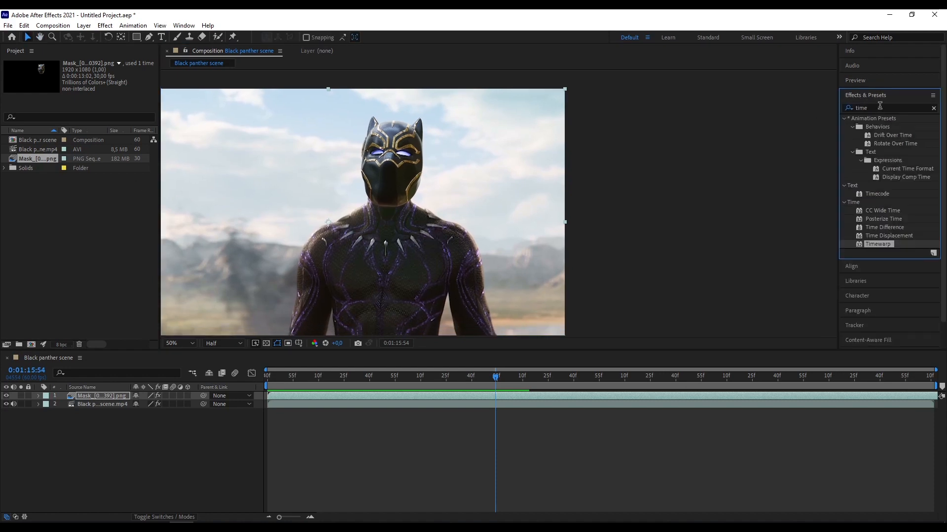
{"action": "left_click", "coordinate": [879, 106]}
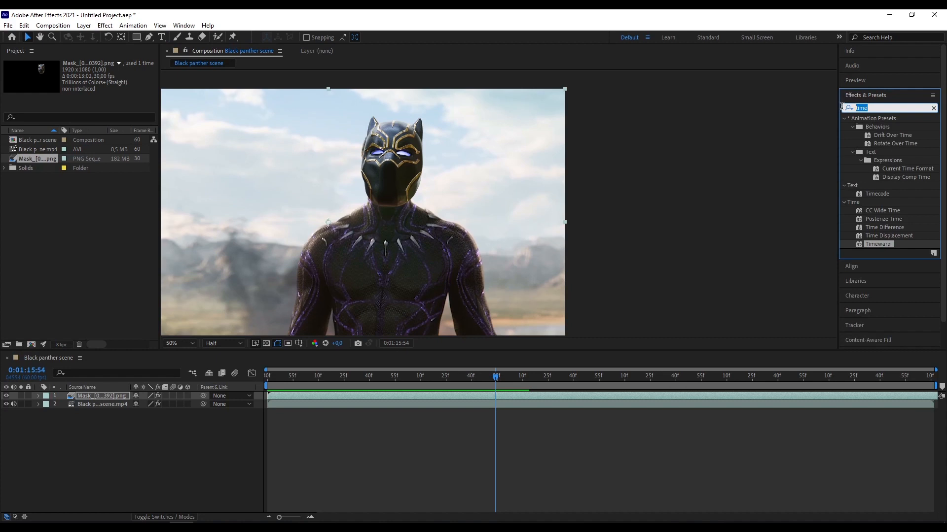
{"action": "left_click", "coordinate": [933, 108]}
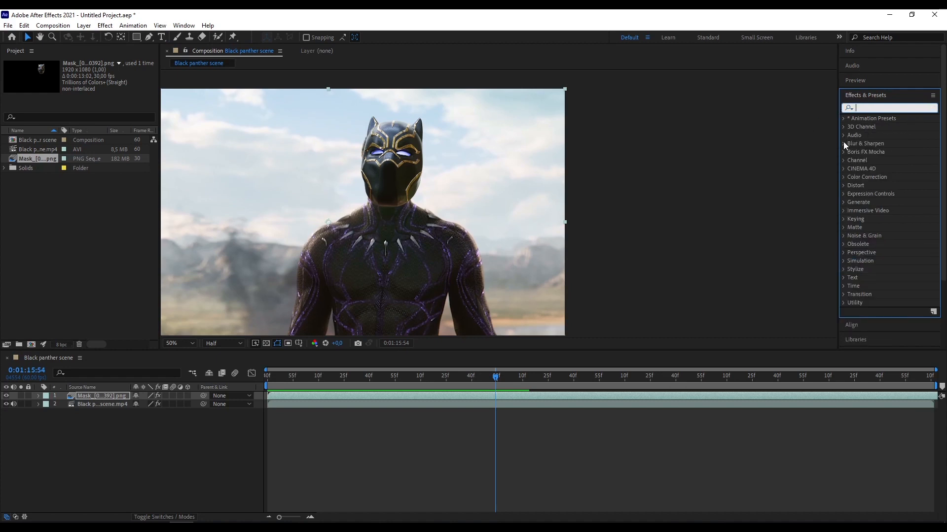
{"action": "left_click", "coordinate": [843, 178]}
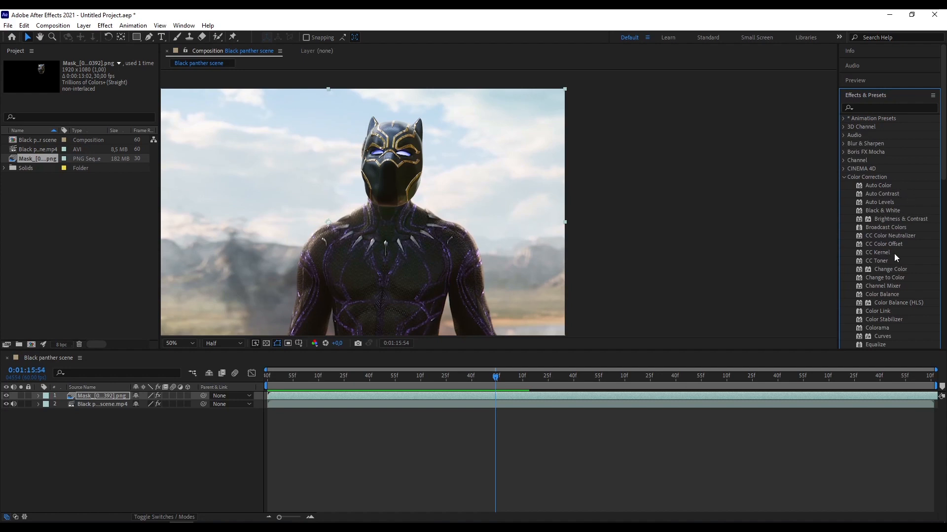
{"action": "scroll", "coordinate": [914, 303], "scroll_direction": "down", "scroll_amount": 2}
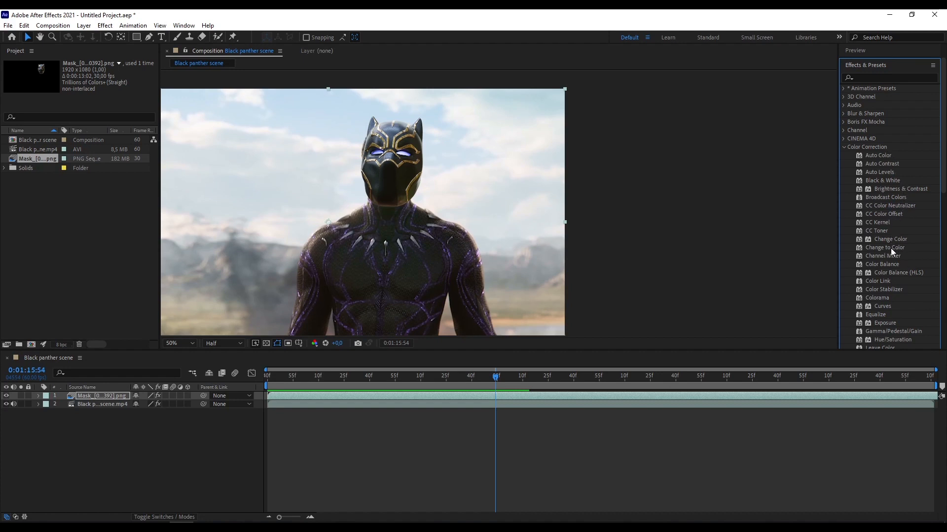
{"action": "left_click_drag", "start_coordinate": [890, 248], "coordinate": [111, 395]}
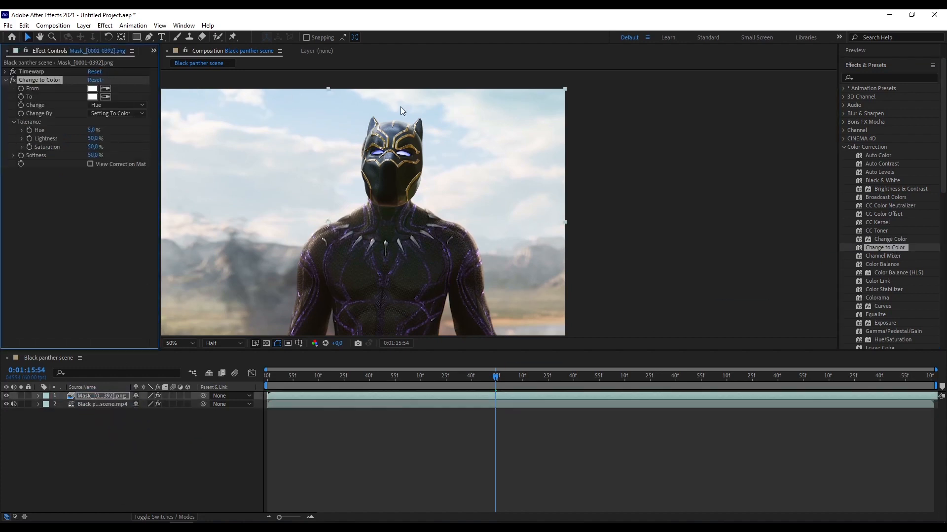
- Set the From colour of Change to Color by sampling the gold trim on the mask
{"action": "scroll", "coordinate": [402, 111], "scroll_direction": "up", "scroll_amount": 3}
{"action": "scroll", "coordinate": [403, 116], "scroll_direction": "down", "scroll_amount": 1}
{"action": "left_click_drag", "start_coordinate": [340, 148], "coordinate": [606, 295]}
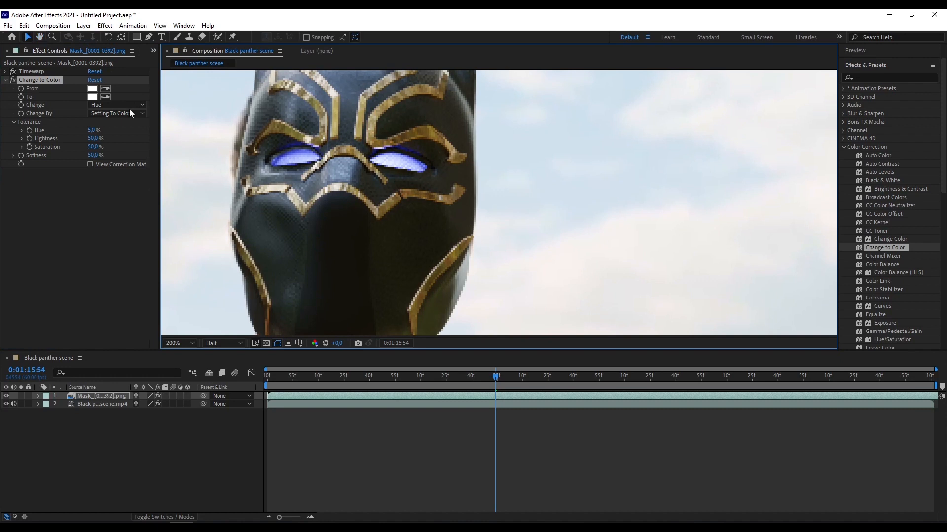
{"action": "left_click", "coordinate": [107, 89]}
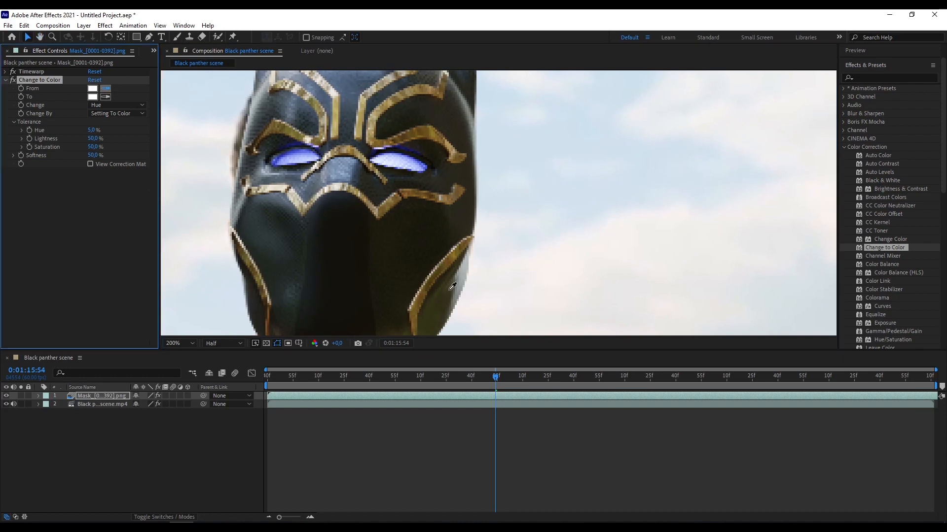
{"action": "left_click", "coordinate": [450, 258]}
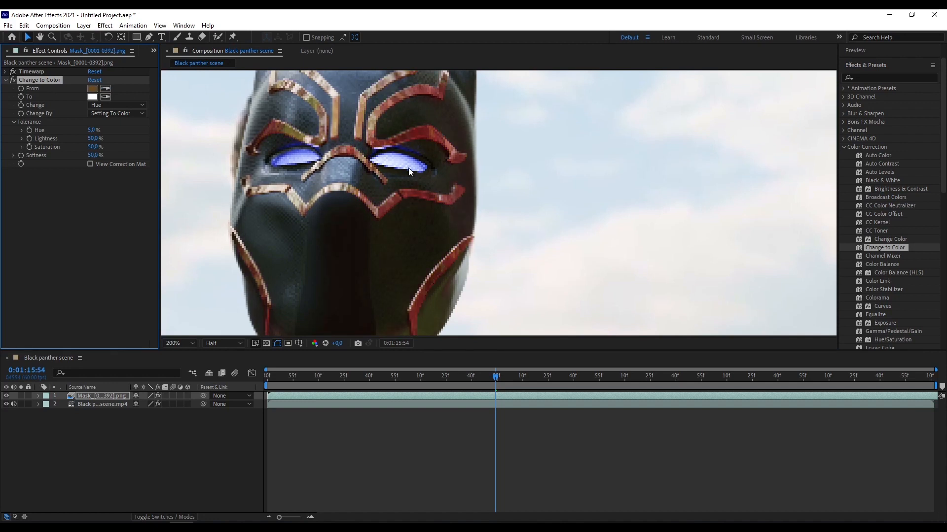
{"action": "left_click", "coordinate": [106, 88]}
{"action": "left_click", "coordinate": [335, 113]}
{"action": "left_click_drag", "start_coordinate": [367, 210], "coordinate": [360, 261]}
{"action": "left_click", "coordinate": [106, 88]}
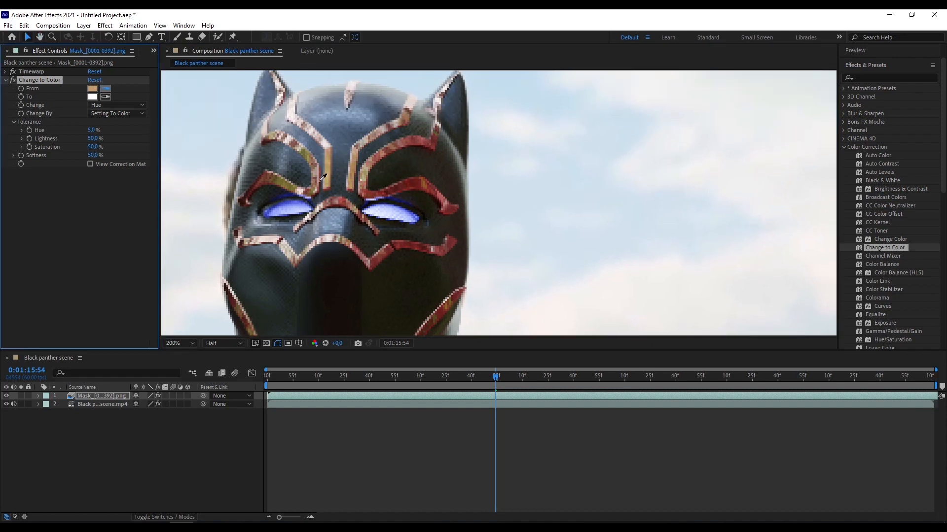
{"action": "left_click", "coordinate": [327, 168]}
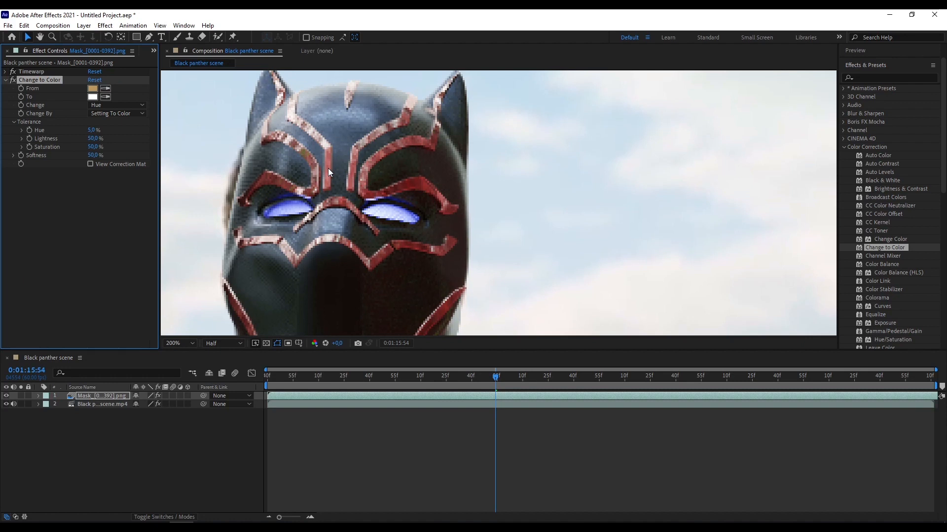
- Sample a grey from the suit's shoulder as the To colour of Change to Color
{"action": "key", "text": "comma"}
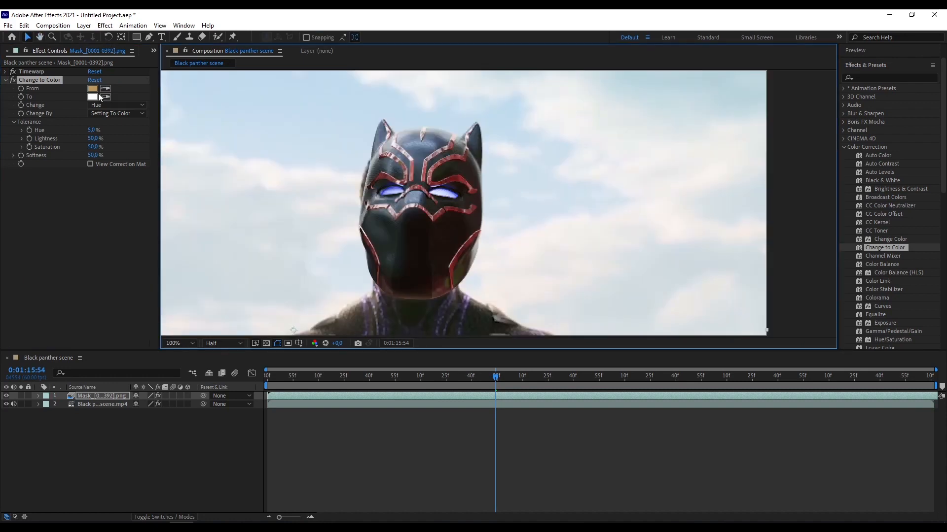
{"action": "left_click", "coordinate": [105, 97]}
{"action": "left_click", "coordinate": [498, 320]}
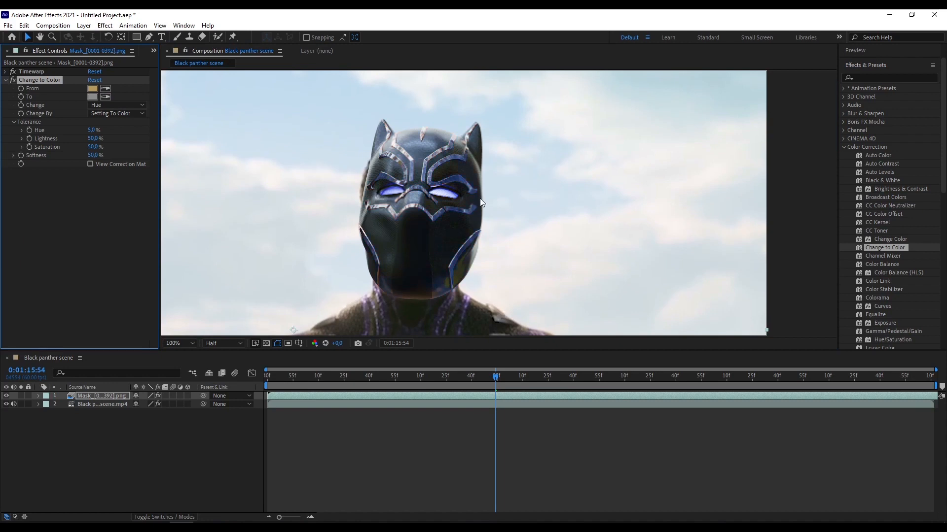
{"action": "key", "text": "period"}
{"action": "left_click_drag", "start_coordinate": [421, 237], "coordinate": [459, 277]}
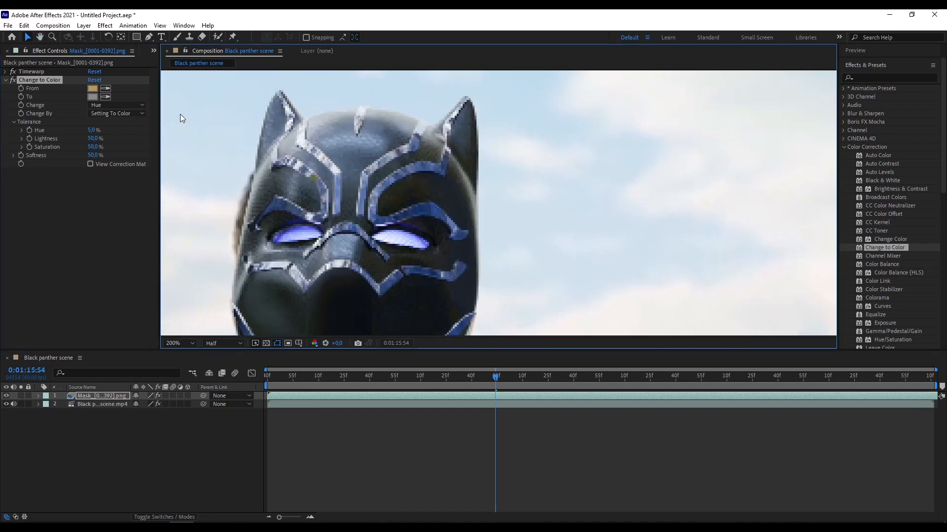
- Try several grey and blue shades for the To colour, and set it to white (FFFFFF)
{"action": "left_click", "coordinate": [92, 97]}
{"action": "left_click", "coordinate": [608, 228]}
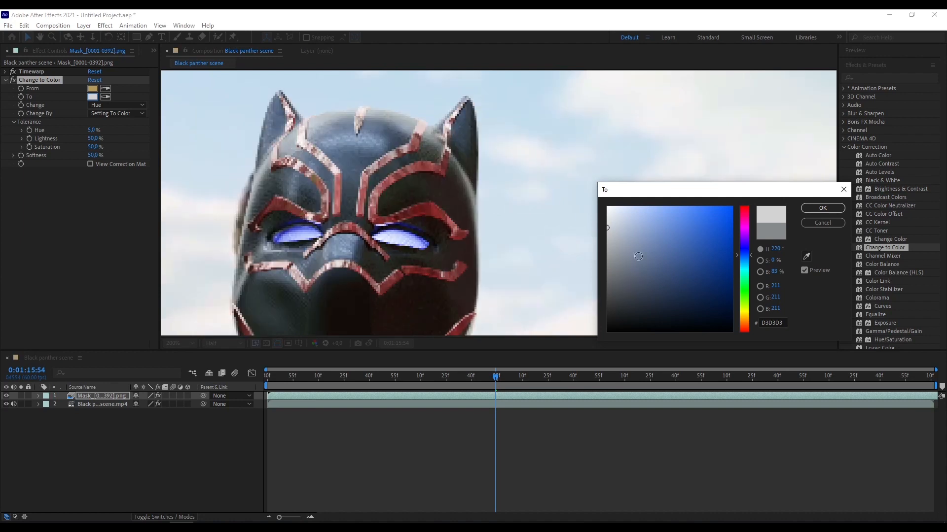
{"action": "left_click", "coordinate": [637, 216]}
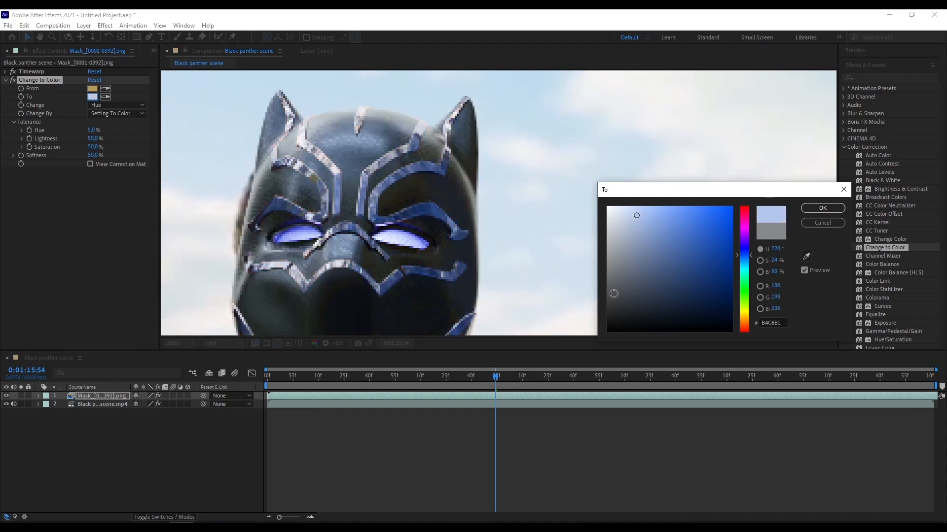
{"action": "left_click", "coordinate": [613, 292]}
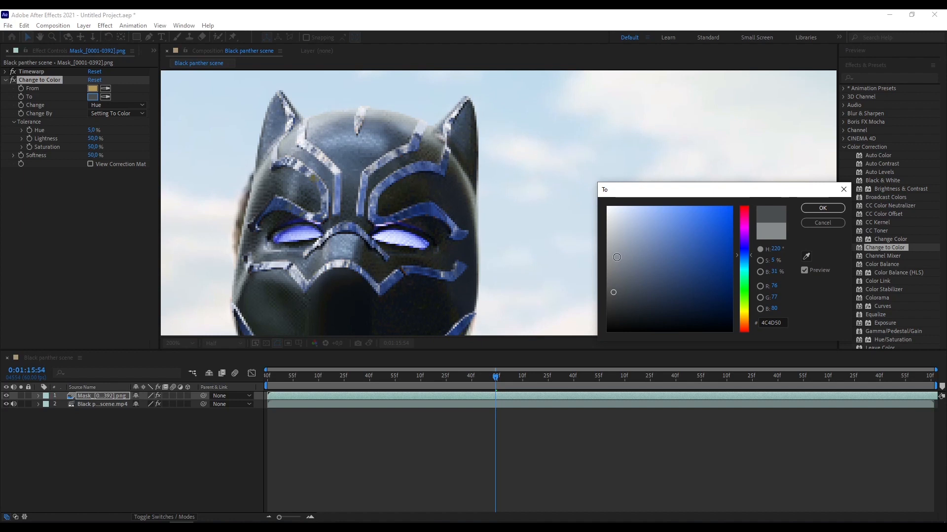
{"action": "left_click", "coordinate": [616, 258]}
{"action": "left_click_drag", "start_coordinate": [613, 246], "coordinate": [610, 217]}
{"action": "left_click_drag", "start_coordinate": [592, 204], "coordinate": [574, 199]}
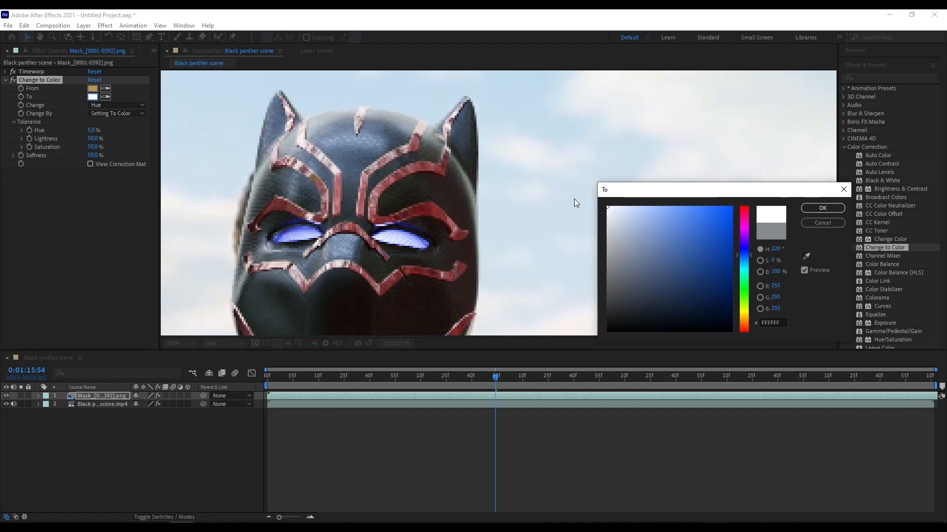
{"action": "left_click", "coordinate": [822, 209]}
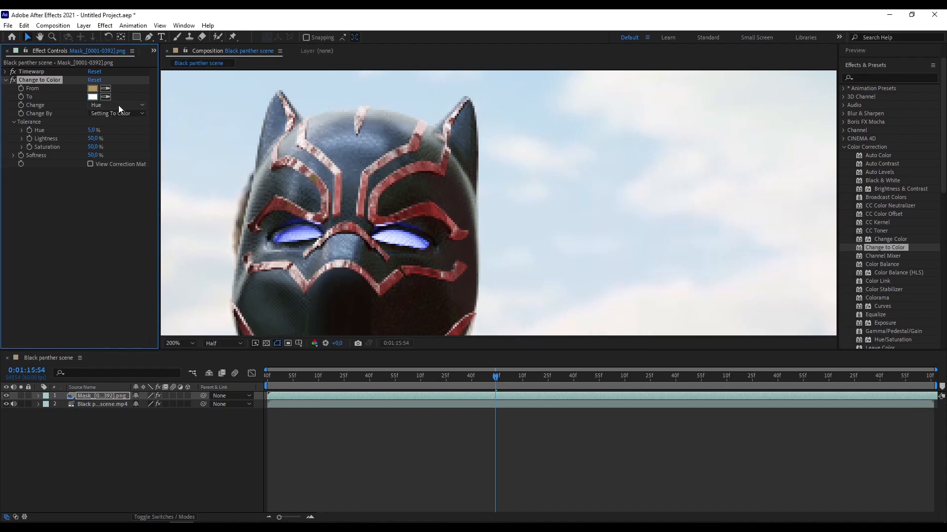
- Try the Hue & Lightness change mode on the Change to Color effect and switch back to Hue
{"action": "left_click", "coordinate": [118, 105]}
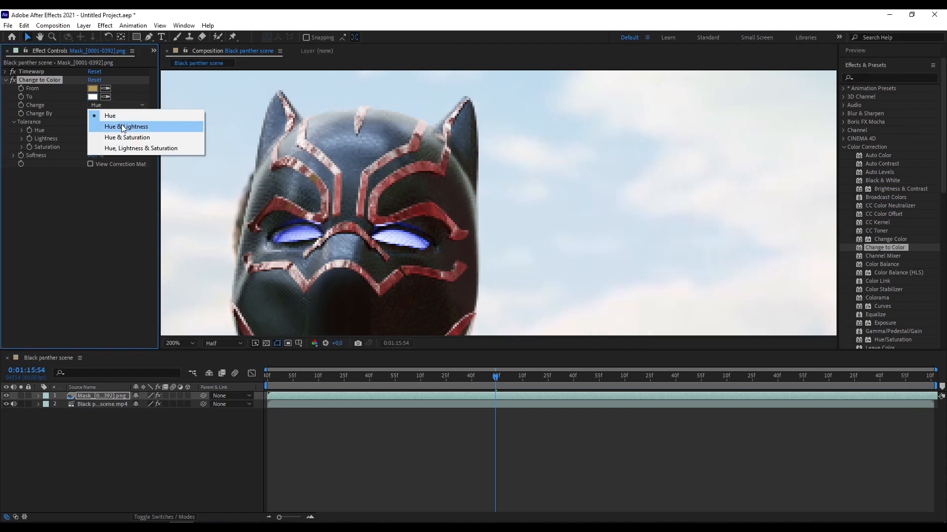
{"action": "left_click", "coordinate": [122, 126]}
{"action": "left_click", "coordinate": [120, 104]}
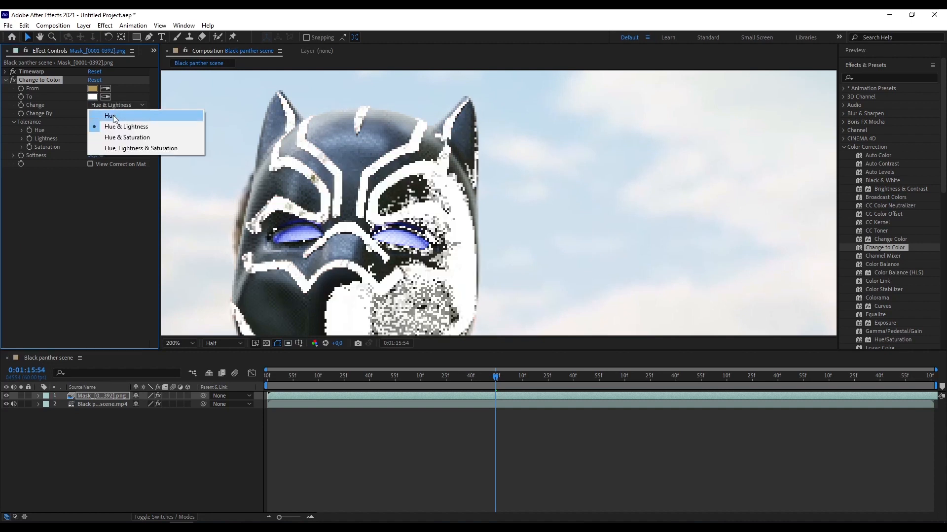
{"action": "left_click", "coordinate": [113, 115]}
- Set the Change to Color tolerance to 37.5% for hue and 34.5% for saturation
{"action": "mouse_move", "coordinate": [93, 130]}
{"action": "left_mouse_down"}
{"action": "mouse_move", "coordinate": [66, 130]}
{"action": "mouse_move", "coordinate": [100, 130]}
{"action": "left_mouse_up"}
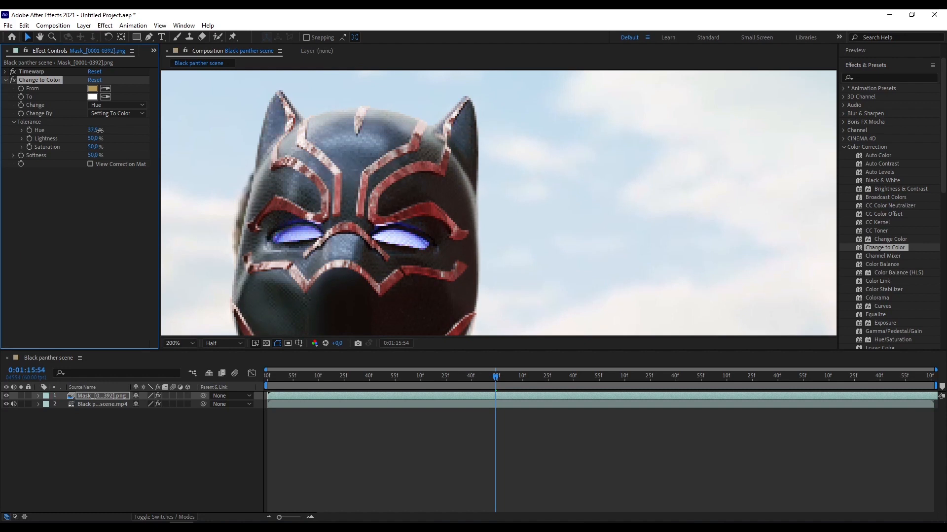
{"action": "scroll", "coordinate": [386, 179], "scroll_direction": "down", "scroll_amount": 1}
{"action": "scroll", "coordinate": [413, 228], "scroll_direction": "up", "scroll_amount": 1}
{"action": "mouse_move", "coordinate": [93, 147]}
{"action": "left_mouse_down"}
{"action": "mouse_move", "coordinate": [40, 147]}
{"action": "mouse_move", "coordinate": [73, 149]}
{"action": "left_mouse_up"}
{"action": "scroll", "coordinate": [370, 158], "scroll_direction": "down", "scroll_amount": 1}
{"action": "left_click_drag", "start_coordinate": [468, 256], "coordinate": [434, 215]}
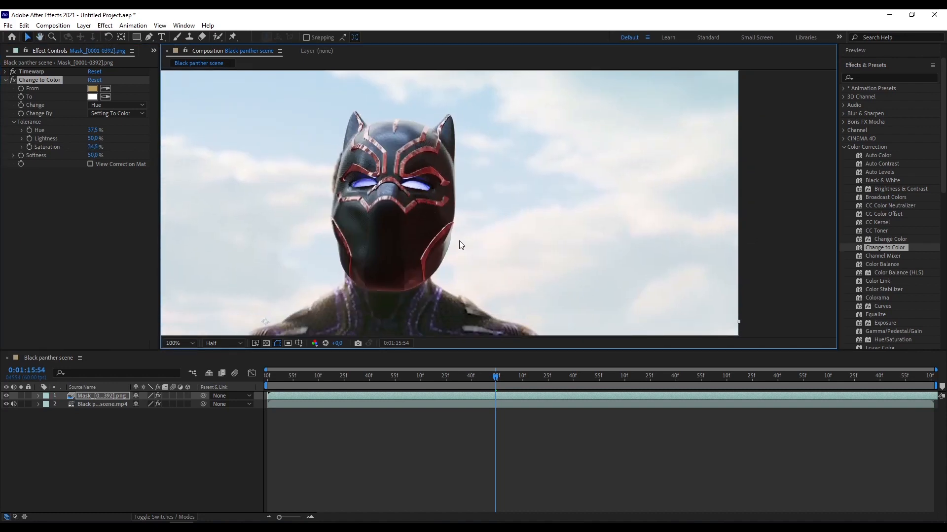
- Remove the Change to Color effect from the mask sequence layer
{"action": "left_click_drag", "start_coordinate": [424, 249], "coordinate": [422, 235]}
{"action": "key", "text": "v"}
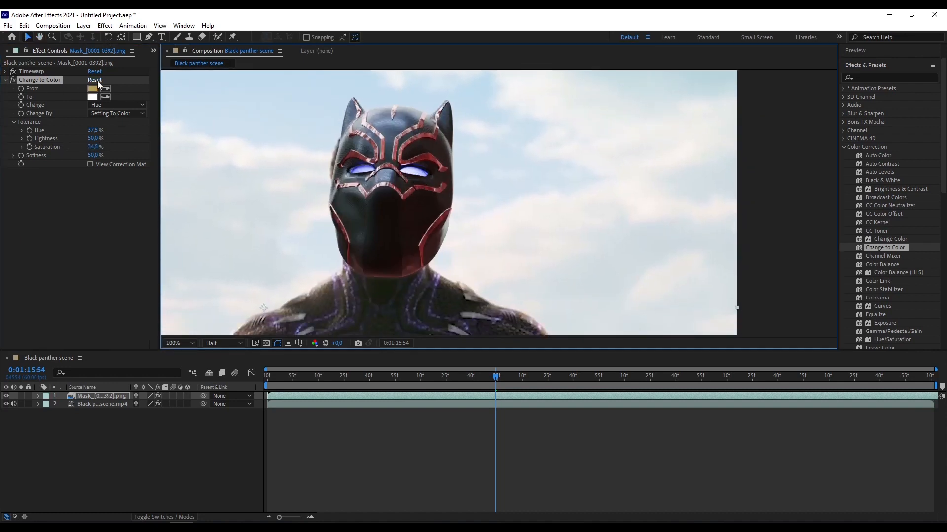
{"action": "left_click", "coordinate": [22, 81]}
{"action": "key", "text": "Delete"}
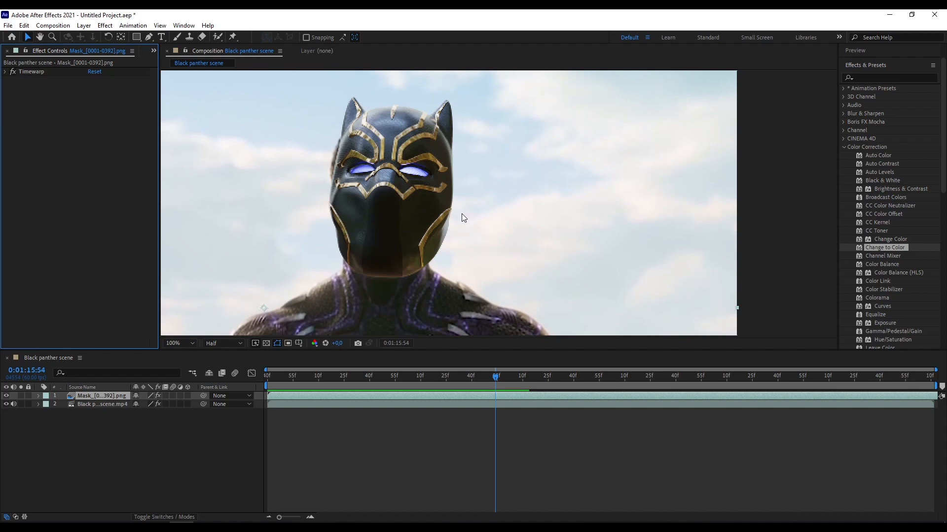
- Apply the Brightness & Contrast effect to the mask sequence layer
{"action": "left_click_drag", "start_coordinate": [391, 222], "coordinate": [383, 220]}
{"action": "scroll", "coordinate": [383, 220], "scroll_direction": "down", "scroll_amount": 1}
{"action": "left_click_drag", "start_coordinate": [485, 196], "coordinate": [493, 228]}
{"action": "scroll", "coordinate": [479, 174], "scroll_direction": "up", "scroll_amount": 1}
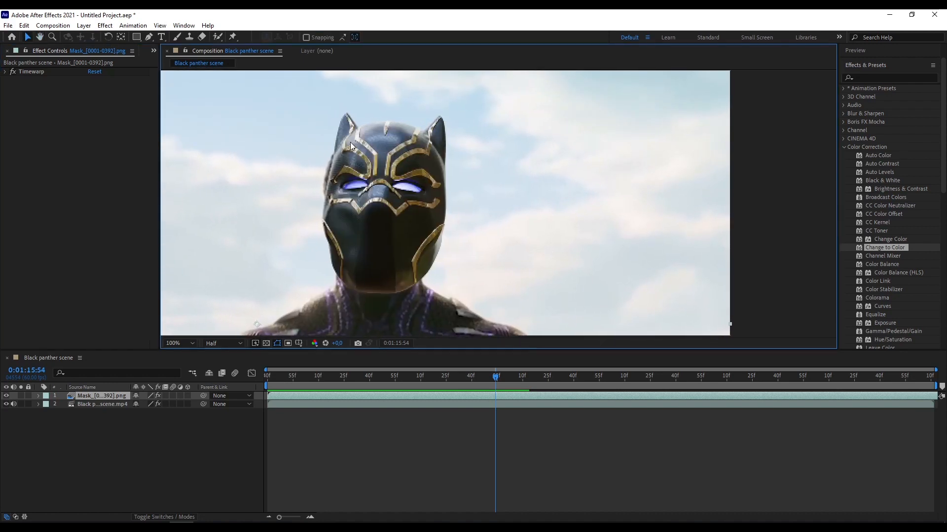
{"action": "left_click_drag", "start_coordinate": [519, 171], "coordinate": [544, 168]}
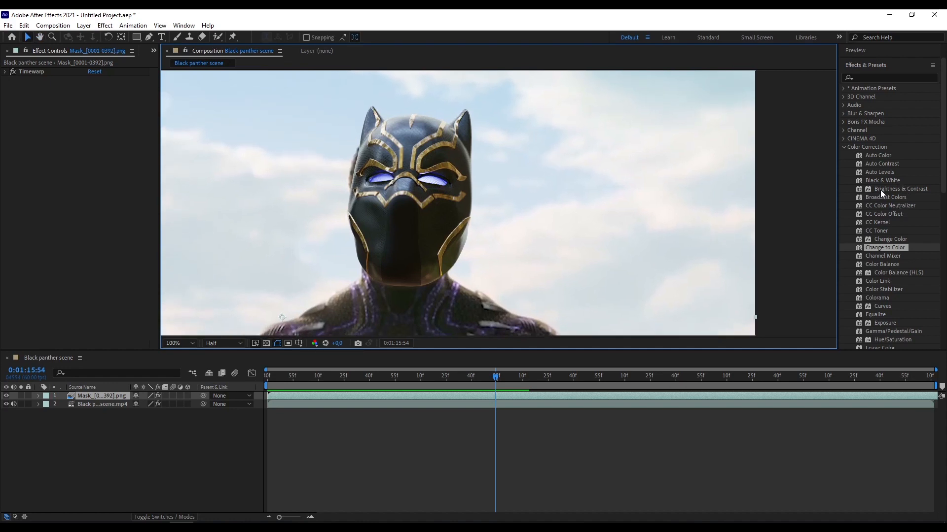
{"action": "left_click_drag", "start_coordinate": [883, 188], "coordinate": [99, 394]}
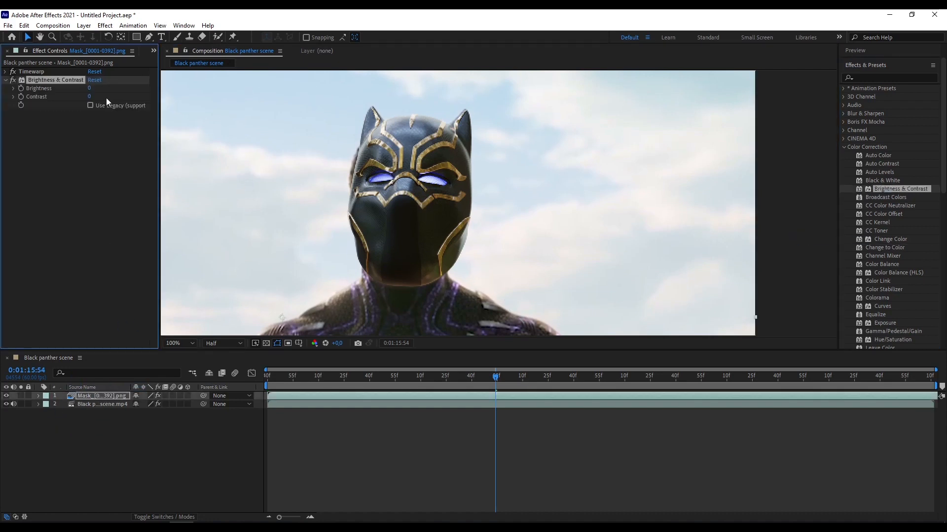
- Set the mask's contrast to -100 and return its brightness to 0 in Brightness & Contrast
{"action": "scroll", "coordinate": [429, 274], "scroll_direction": "down", "scroll_amount": 3}
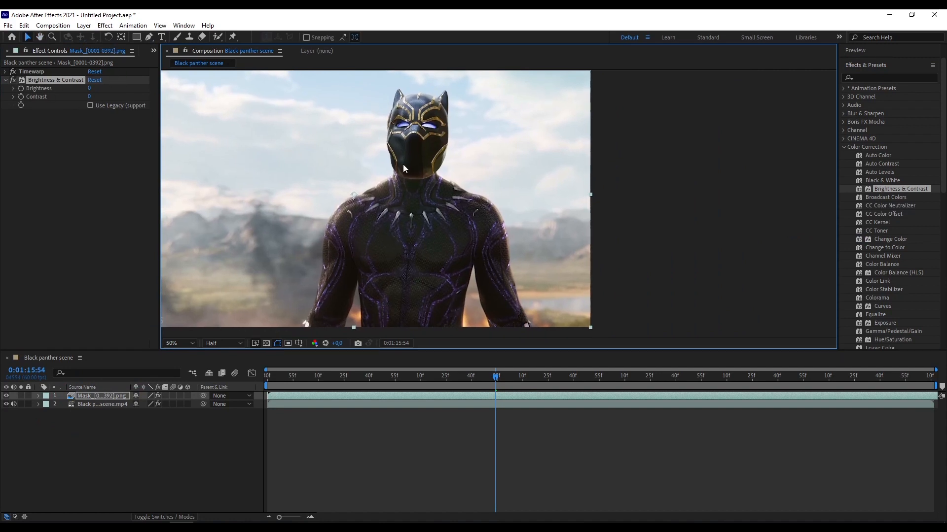
{"action": "left_click", "coordinate": [91, 88]}
{"action": "left_click_drag", "start_coordinate": [96, 87], "coordinate": [34, 108]}
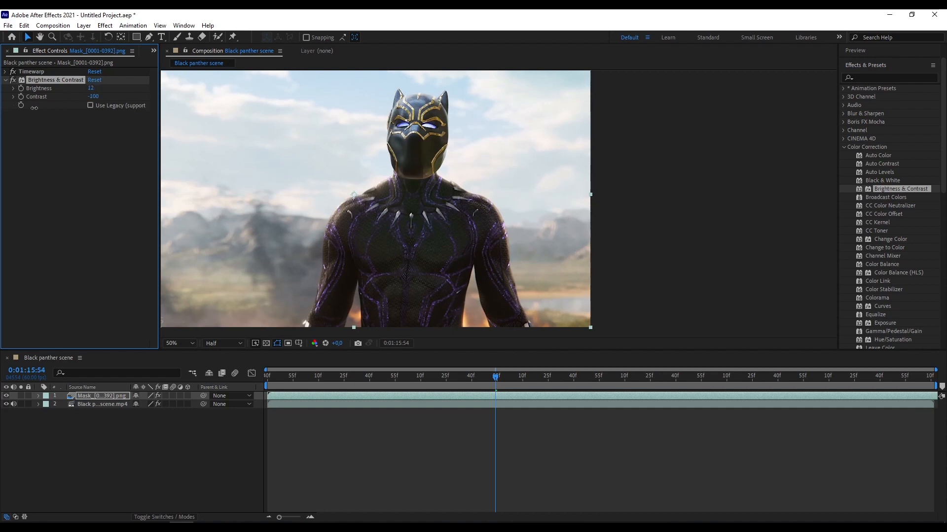
{"action": "mouse_move", "coordinate": [91, 87]}
{"action": "left_mouse_down"}
{"action": "mouse_move", "coordinate": [75, 88]}
{"action": "mouse_move", "coordinate": [87, 86]}
{"action": "left_mouse_up"}
- Examine the mask's tones against the suit both close up and with the upper body in frame
{"action": "scroll", "coordinate": [428, 143], "scroll_direction": "up", "scroll_amount": 2}
{"action": "scroll", "coordinate": [410, 150], "scroll_direction": "down", "scroll_amount": 2}
{"action": "scroll", "coordinate": [374, 223], "scroll_direction": "up", "scroll_amount": 1}
{"action": "left_click_drag", "start_coordinate": [410, 161], "coordinate": [642, 236]}
{"action": "scroll", "coordinate": [374, 224], "scroll_direction": "up", "scroll_amount": 1}
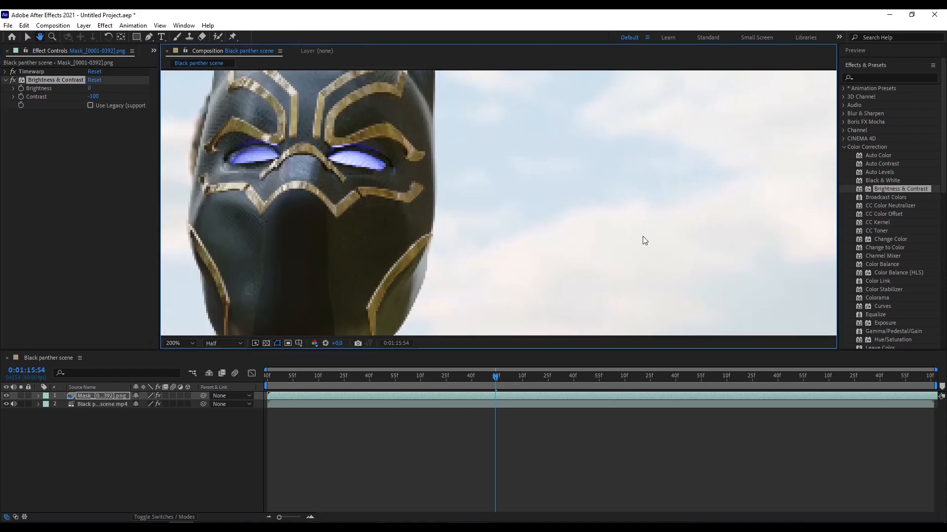
{"action": "scroll", "coordinate": [640, 237], "scroll_direction": "down", "scroll_amount": 1}
{"action": "left_click_drag", "start_coordinate": [510, 276], "coordinate": [516, 262]}
{"action": "scroll", "coordinate": [514, 262], "scroll_direction": "down", "scroll_amount": 1}
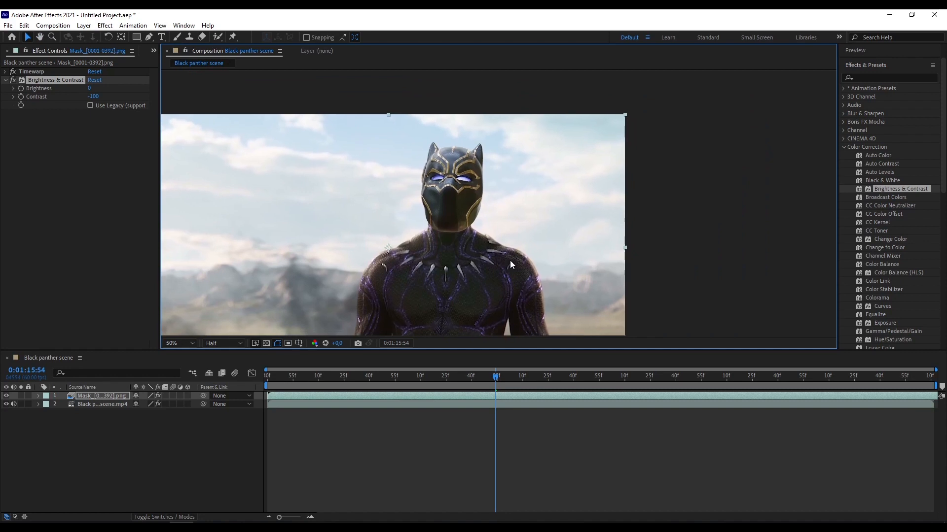
{"action": "scroll", "coordinate": [479, 235], "scroll_direction": "up", "scroll_amount": 1}
{"action": "left_click_drag", "start_coordinate": [476, 255], "coordinate": [475, 273]}
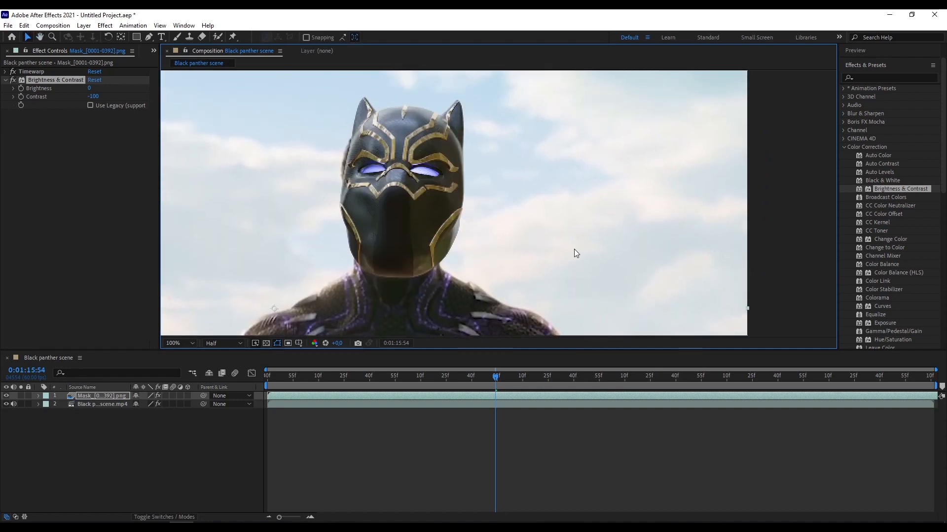
- Apply the Lumetri Color effect to the mask sequence layer
{"action": "scroll", "coordinate": [918, 252], "scroll_direction": "down", "scroll_amount": 3}
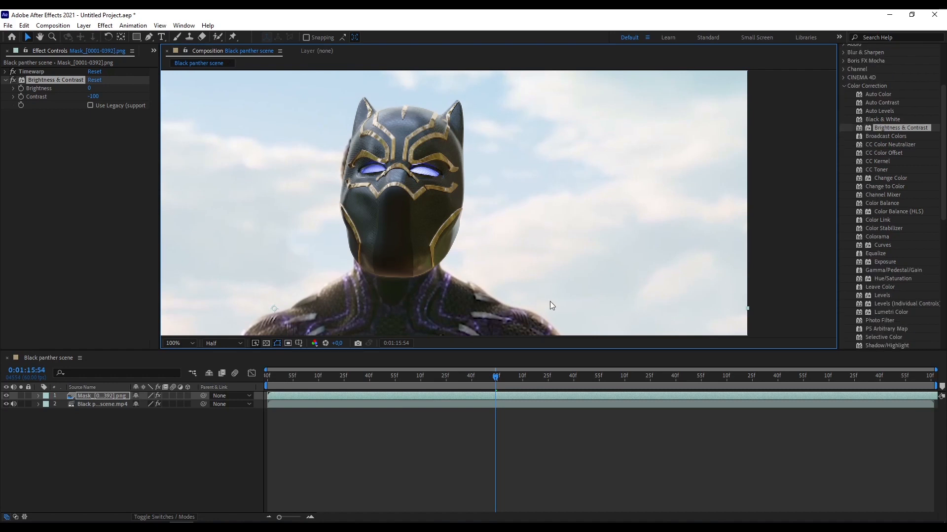
{"action": "scroll", "coordinate": [869, 321], "scroll_direction": "down", "scroll_amount": 9}
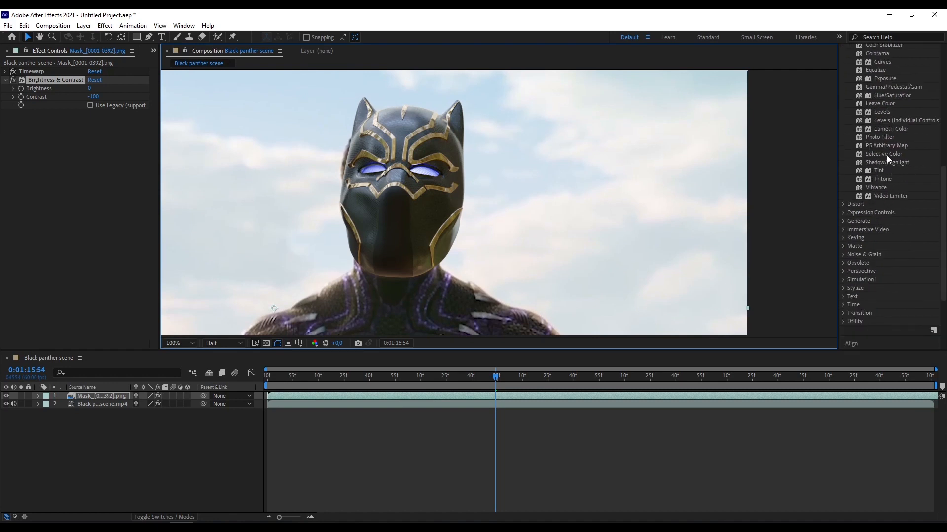
{"action": "left_click_drag", "start_coordinate": [888, 129], "coordinate": [93, 397]}
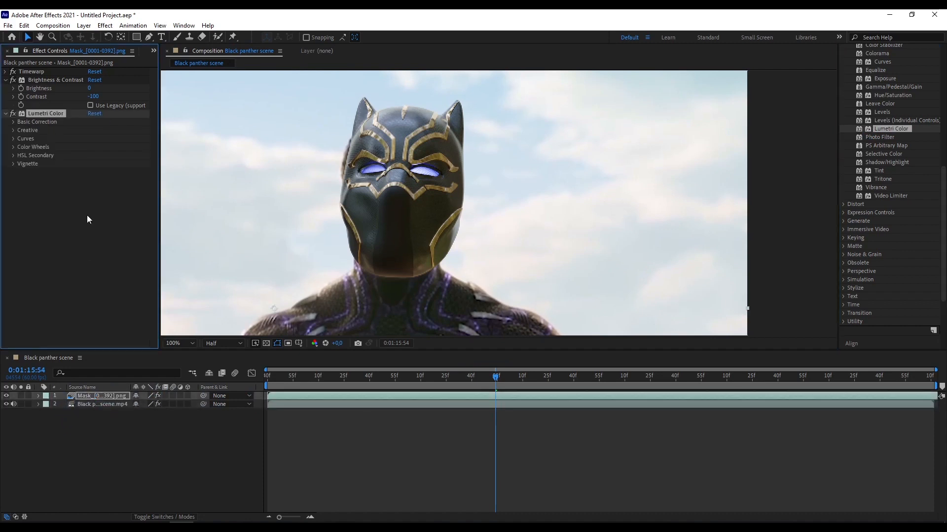
- Lower the Lumetri Color Basic Correction saturation to 78 and compare the mask with the suit
{"action": "left_click", "coordinate": [14, 122]}
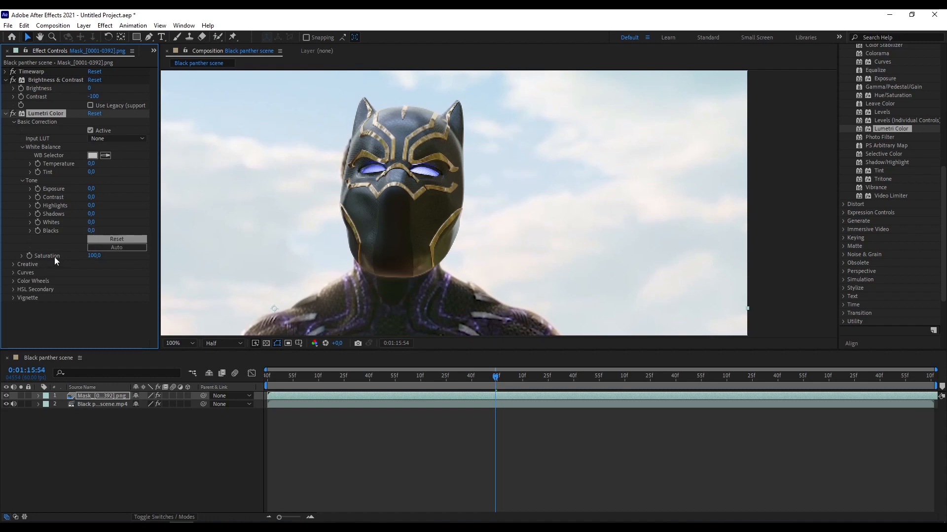
{"action": "mouse_move", "coordinate": [97, 257]}
{"action": "left_mouse_down"}
{"action": "mouse_move", "coordinate": [74, 255]}
{"action": "mouse_move", "coordinate": [86, 255]}
{"action": "left_mouse_up"}
{"action": "scroll", "coordinate": [519, 210], "scroll_direction": "down", "scroll_amount": 1}
{"action": "left_click_drag", "start_coordinate": [466, 298], "coordinate": [437, 291]}
{"action": "scroll", "coordinate": [433, 264], "scroll_direction": "up", "scroll_amount": 1}
{"action": "left_click", "coordinate": [14, 115]}
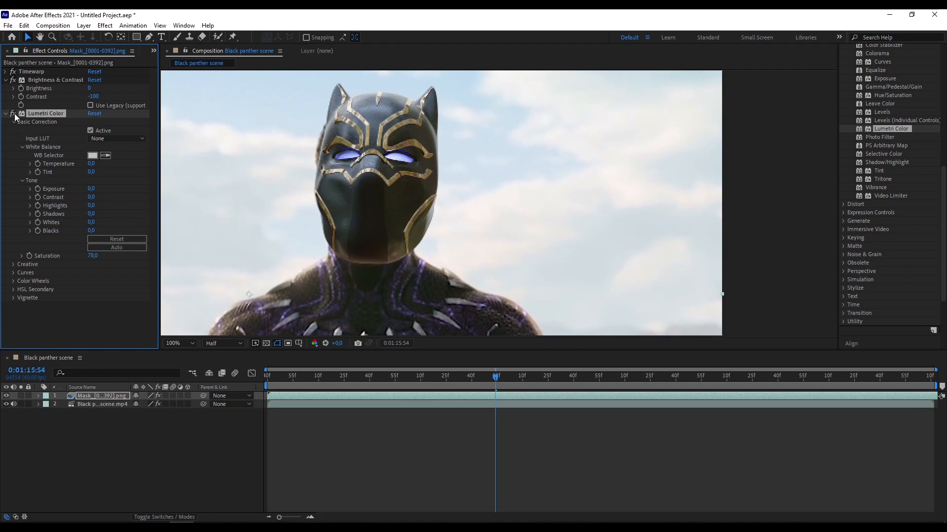
{"action": "scroll", "coordinate": [379, 188], "scroll_direction": "down", "scroll_amount": 2}
{"action": "scroll", "coordinate": [477, 147], "scroll_direction": "up", "scroll_amount": 2}
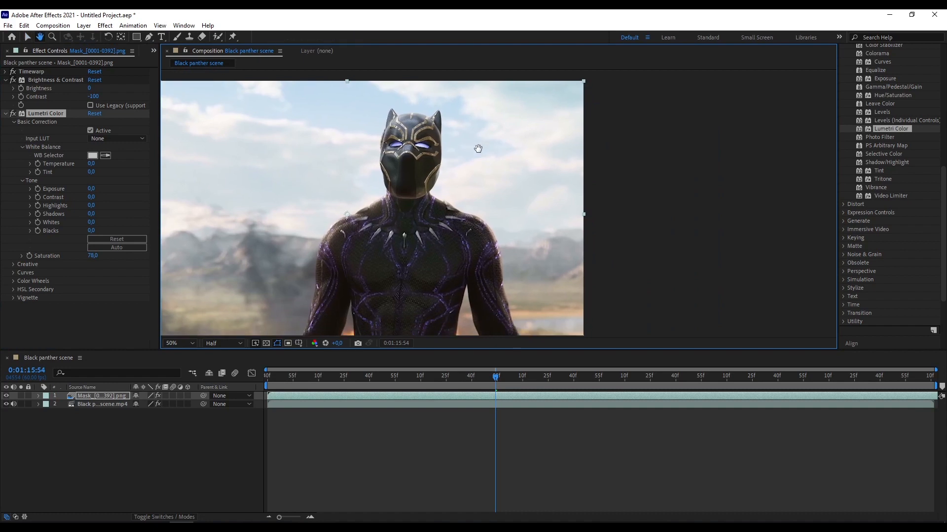
{"action": "left_click_drag", "start_coordinate": [396, 198], "coordinate": [454, 274]}
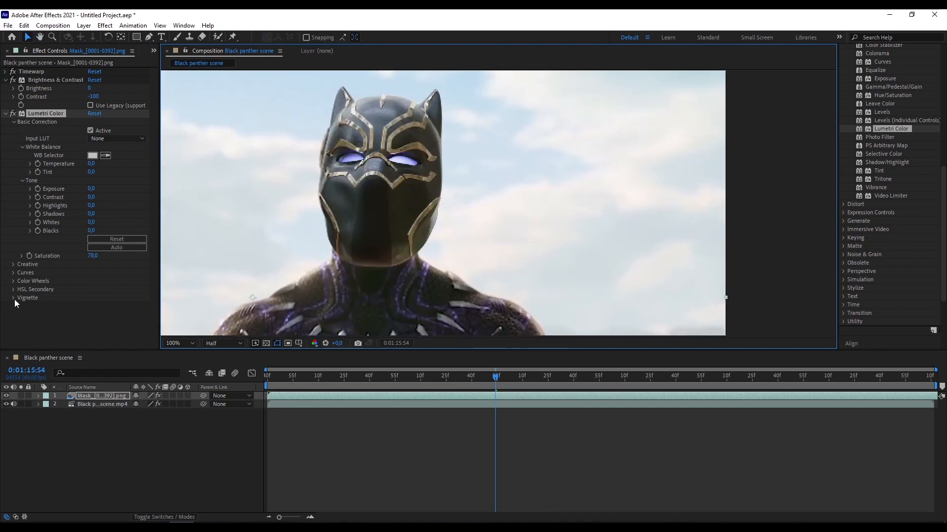
- Set the shadows colour wheel of the mask's Lumetri Color effect to a near-neutral point
{"action": "left_click", "coordinate": [14, 281]}
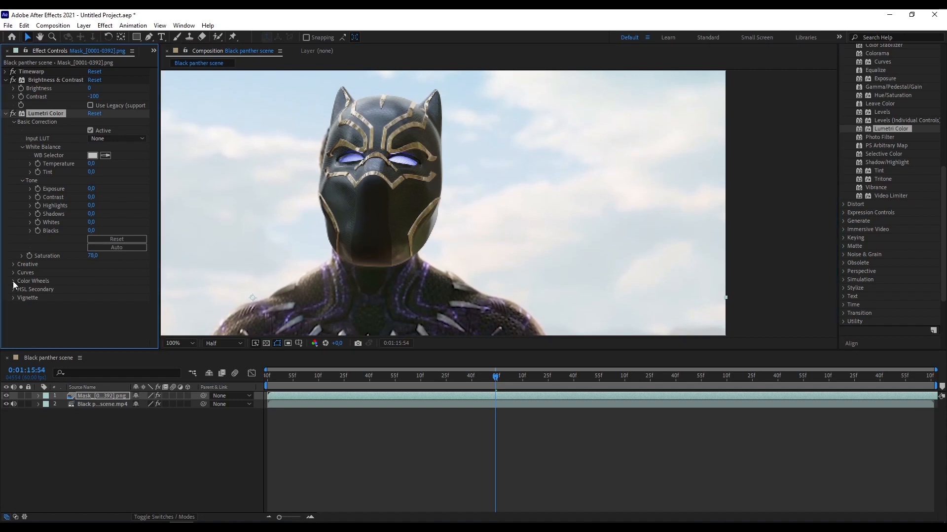
{"action": "scroll", "coordinate": [88, 221], "scroll_direction": "down", "scroll_amount": 2}
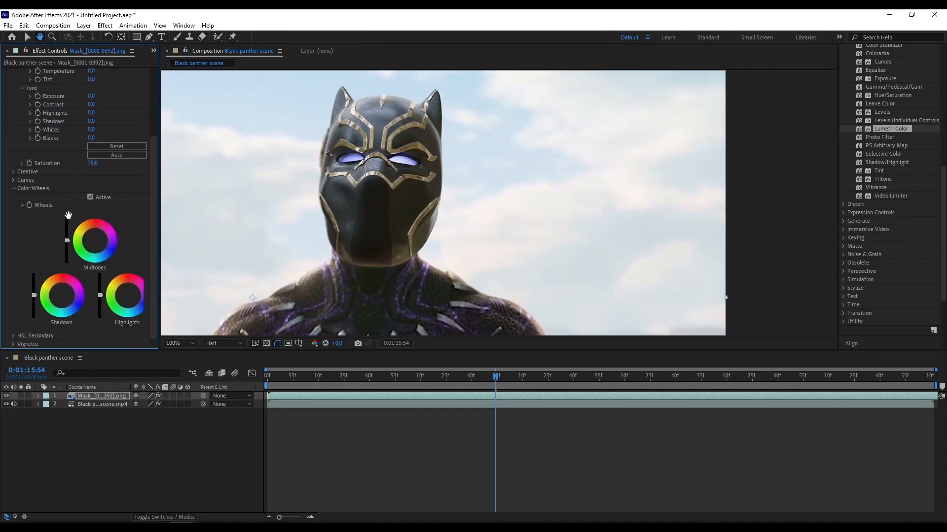
{"action": "scroll", "coordinate": [448, 247], "scroll_direction": "down", "scroll_amount": 1}
{"action": "left_click_drag", "start_coordinate": [439, 256], "coordinate": [392, 216]}
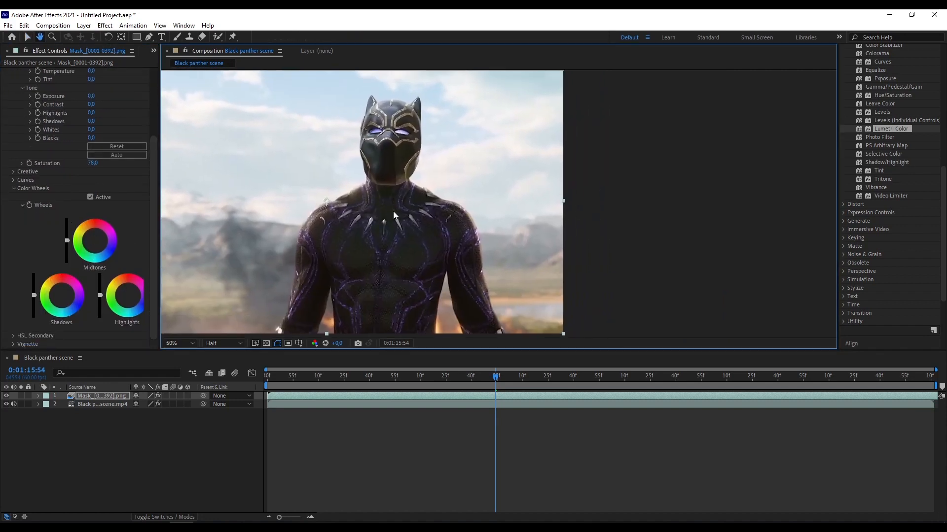
{"action": "scroll", "coordinate": [380, 162], "scroll_direction": "up", "scroll_amount": 1}
{"action": "left_click_drag", "start_coordinate": [367, 125], "coordinate": [417, 217]}
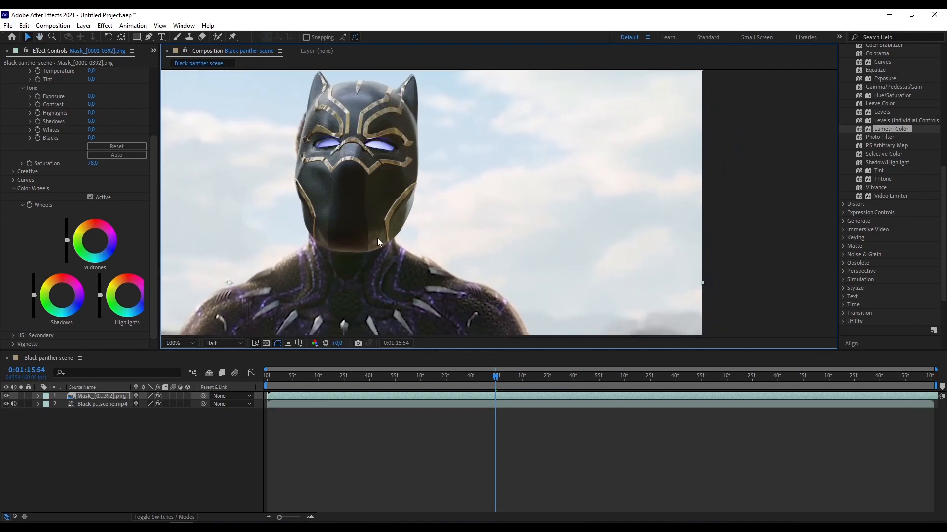
{"action": "left_click", "coordinate": [61, 299]}
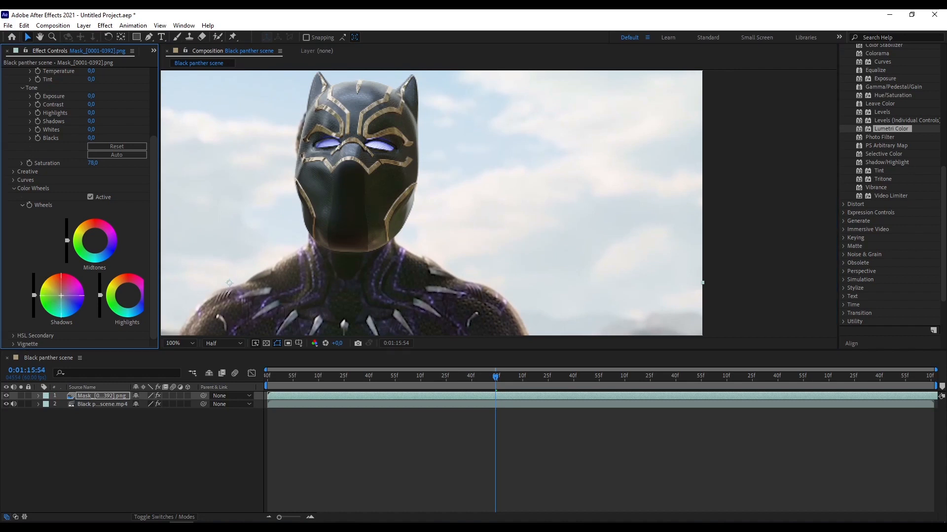
- Shift the Lumetri Color highlights slightly toward green and the midtones slightly toward blue
{"action": "left_click", "coordinate": [128, 297]}
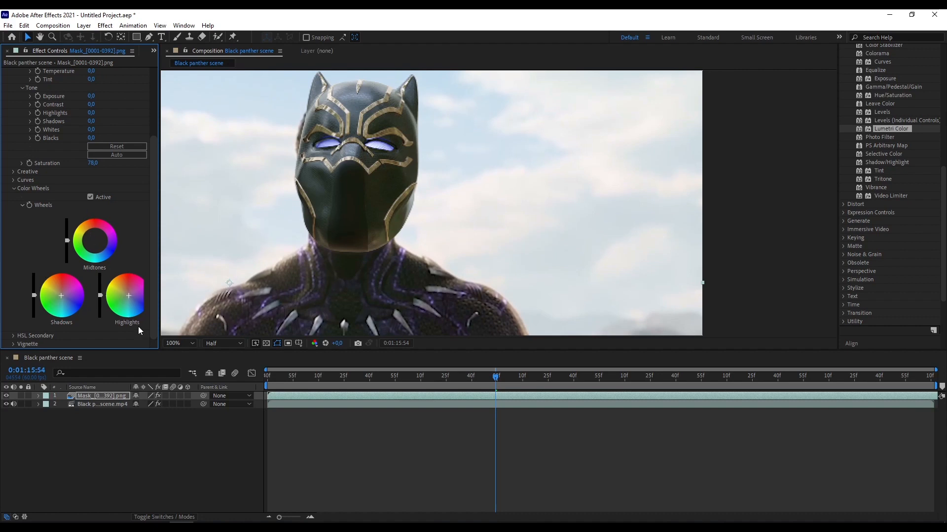
{"action": "left_click_drag", "start_coordinate": [127, 297], "coordinate": [131, 299]}
{"action": "scroll", "coordinate": [482, 150], "scroll_direction": "down", "scroll_amount": 1}
{"action": "left_click_drag", "start_coordinate": [487, 168], "coordinate": [496, 129]}
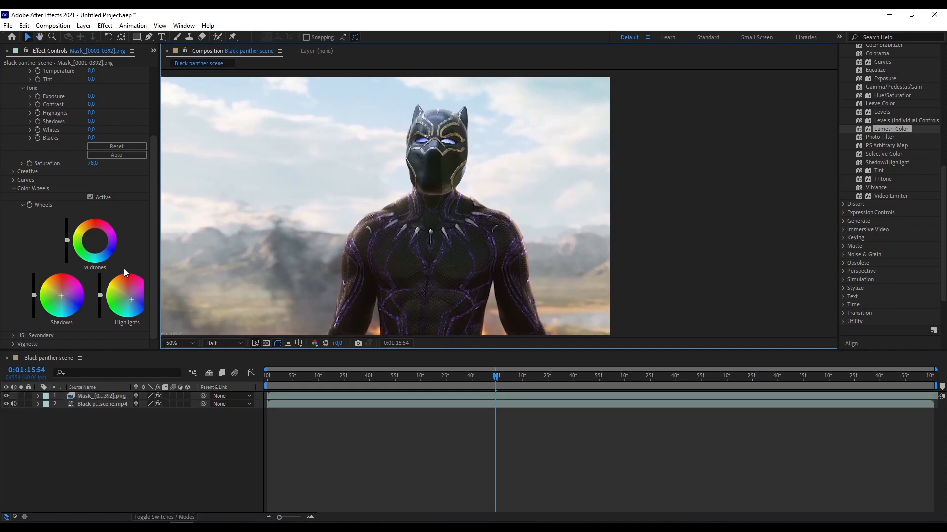
{"action": "left_click_drag", "start_coordinate": [131, 304], "coordinate": [124, 298]}
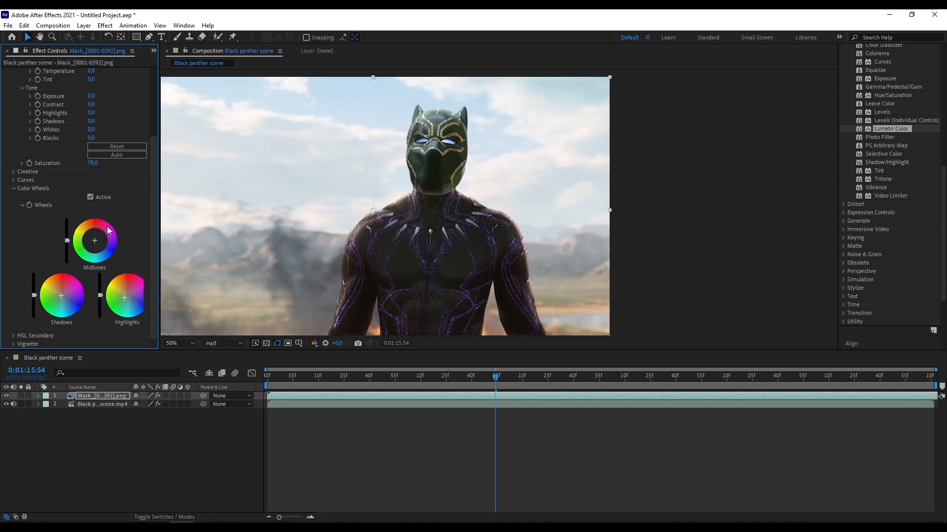
{"action": "left_click_drag", "start_coordinate": [113, 243], "coordinate": [99, 241]}
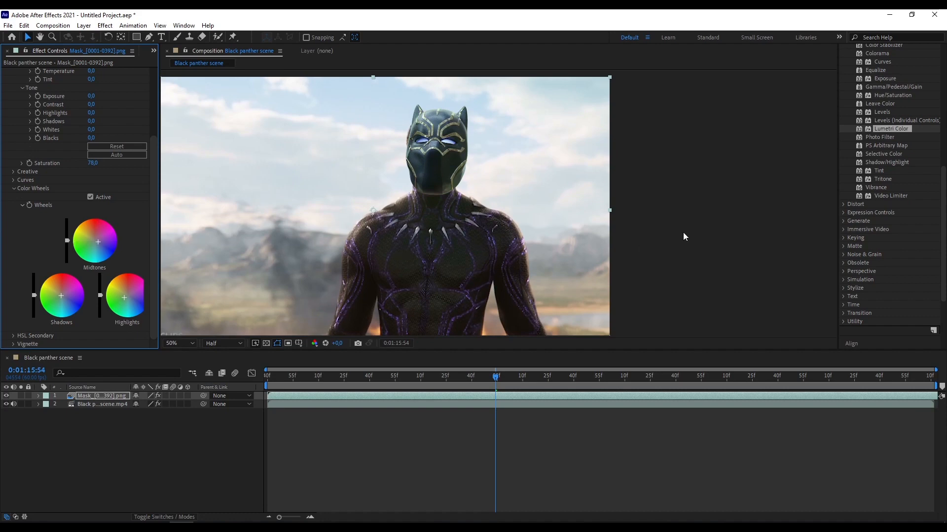
- Check the graded mask against the footage and move the playhead to 0:01:17:02
{"action": "left_click", "coordinate": [681, 197]}
{"action": "scroll", "coordinate": [681, 197], "scroll_direction": "down", "scroll_amount": 1}
{"action": "left_click_drag", "start_coordinate": [581, 252], "coordinate": [649, 209]}
{"action": "scroll", "coordinate": [522, 206], "scroll_direction": "up", "scroll_amount": 2}
{"action": "scroll", "coordinate": [591, 229], "scroll_direction": "down", "scroll_amount": 2}
{"action": "left_click_drag", "start_coordinate": [497, 384], "coordinate": [612, 377]}
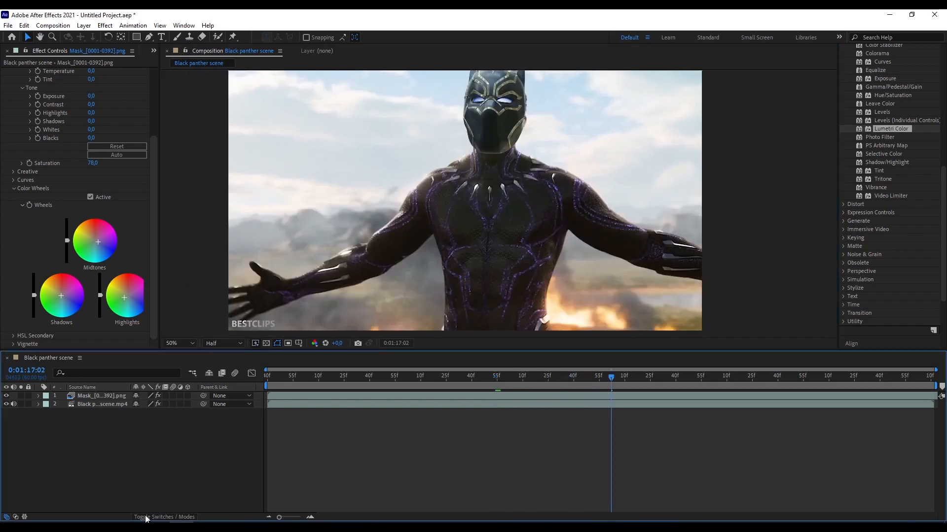
- Switch to File Explorer, play the Black panther scene video from the Black panther mask VFX folder full screen, and close the player
{"action": "left_click", "coordinate": [58, 490]}
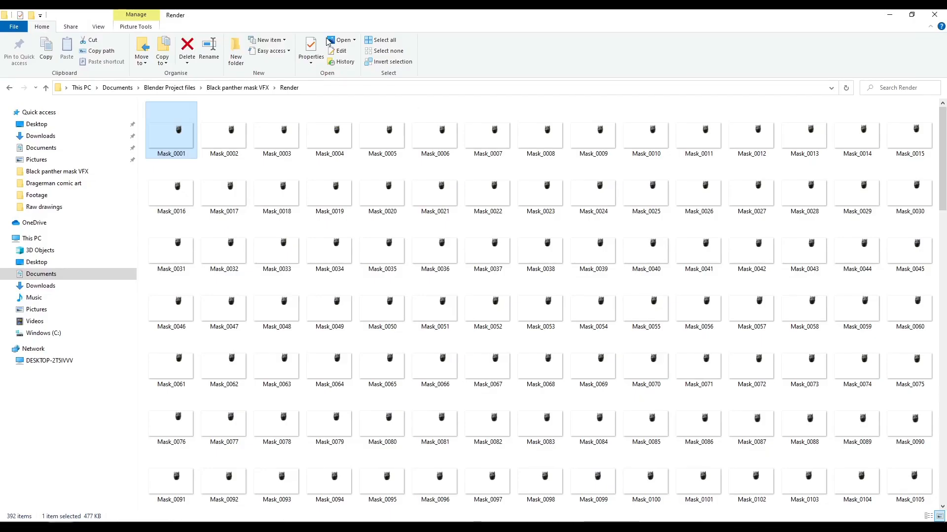
{"action": "left_click", "coordinate": [242, 87]}
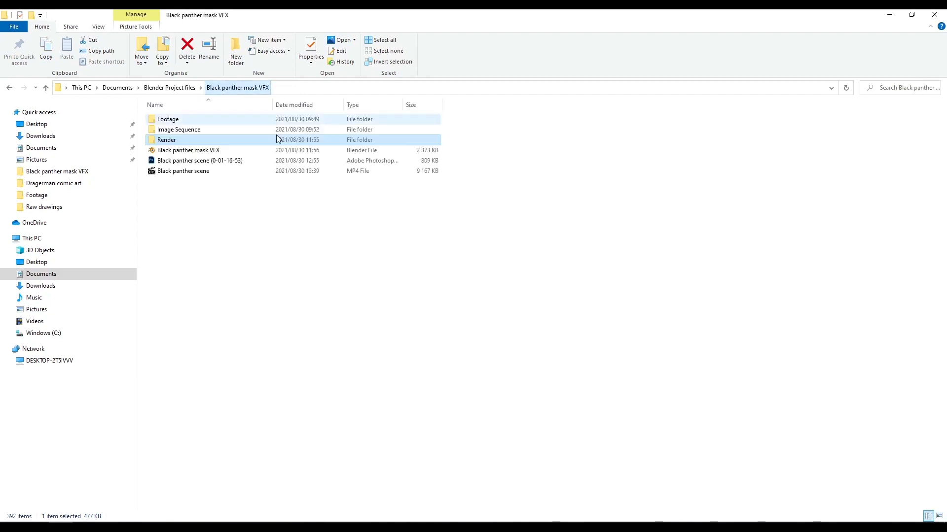
{"action": "double_click", "coordinate": [176, 171]}
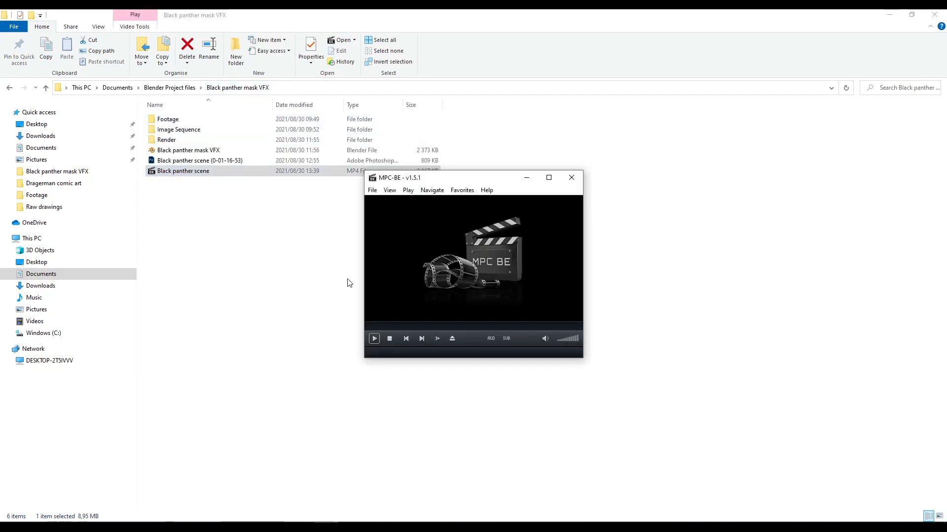
{"action": "double_click", "coordinate": [503, 276]}
{"action": "scroll", "coordinate": [768, 312], "scroll_direction": "up", "scroll_amount": 6}
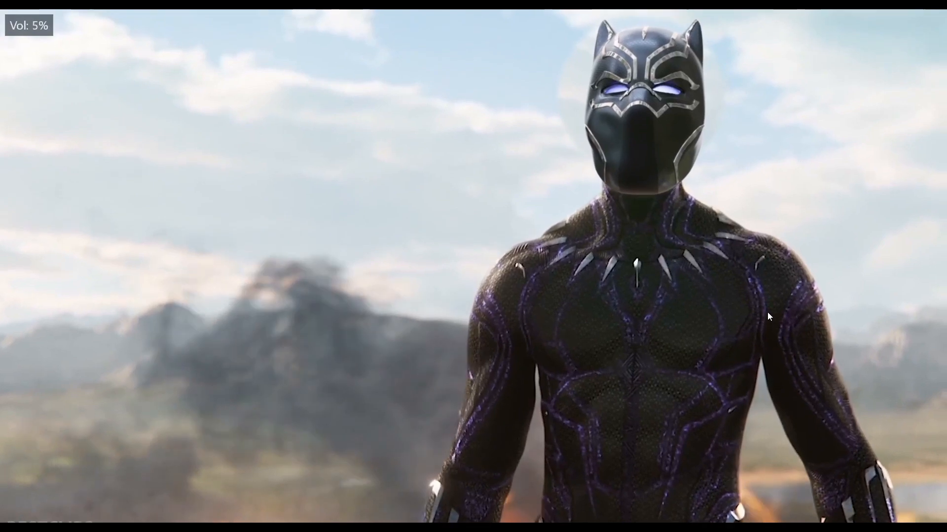
{"action": "scroll", "coordinate": [814, 311], "scroll_direction": "up", "scroll_amount": 3}
{"action": "mouse_move", "coordinate": [17, 511]}
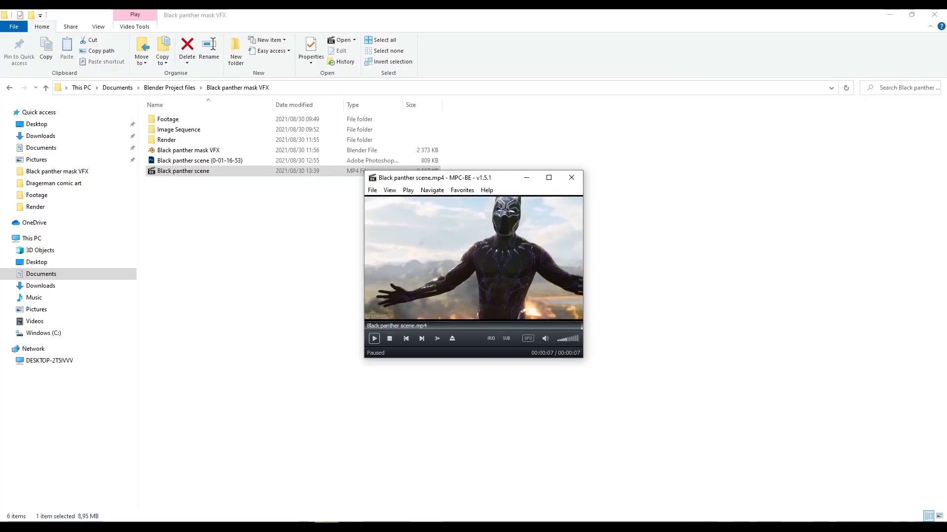
{"action": "left_click", "coordinate": [571, 177]}
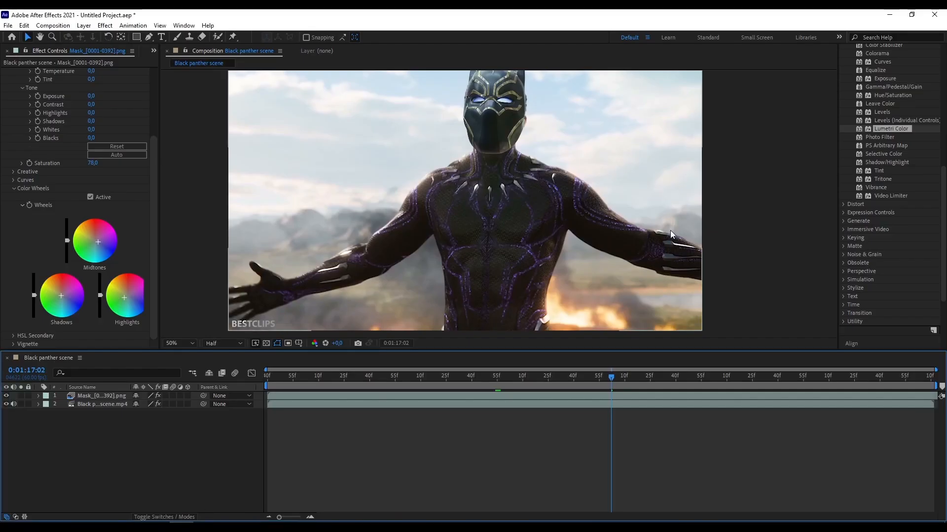
- Examine the graded mask close up in the After Effects composition at 0:01:17:02
{"action": "key", "text": "comma"}
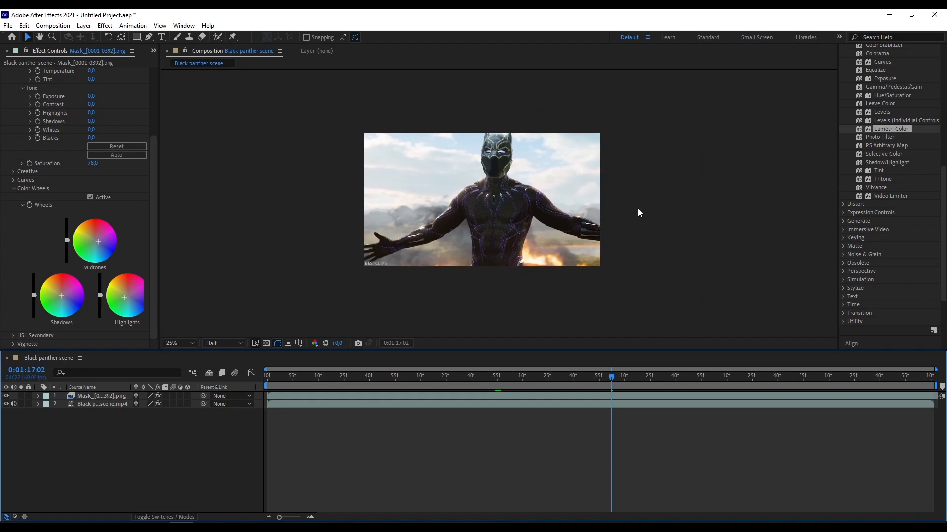
{"action": "key", "text": "period"}
{"action": "left_click_drag", "start_coordinate": [656, 155], "coordinate": [655, 233]}
{"action": "key", "text": "period"}
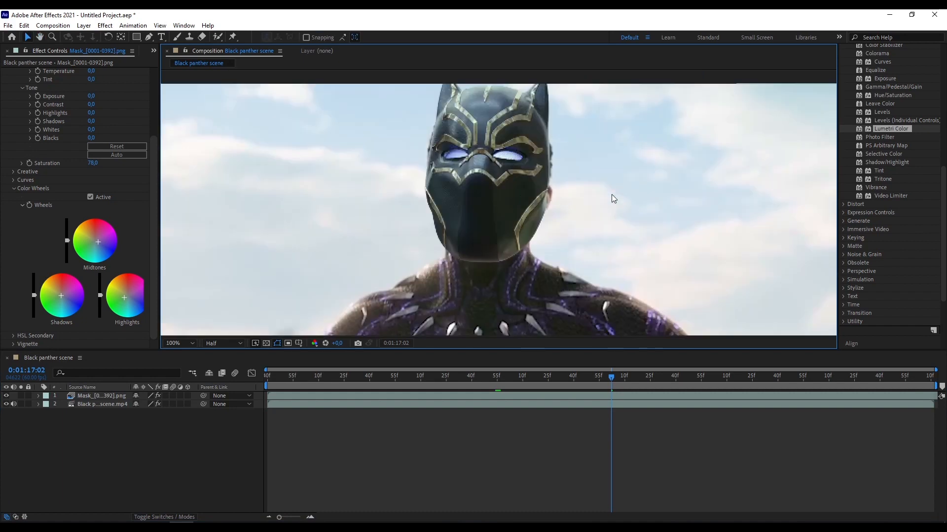
- Switch to File Explorer, review the Black panther scene video full screen, pausing partway and resuming playback, and close the player
{"action": "left_click_drag", "start_coordinate": [513, 179], "coordinate": [476, 194]}
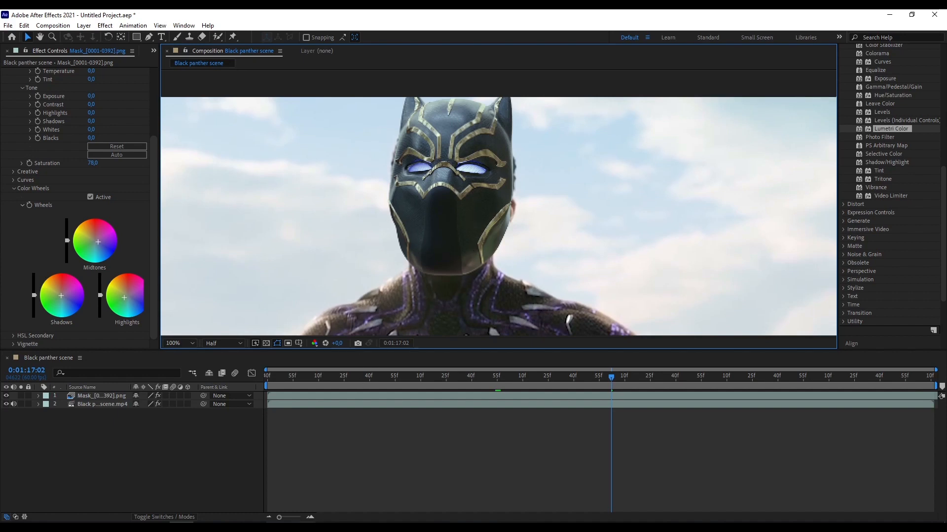
{"action": "mouse_move", "coordinate": [61, 523]}
{"action": "left_click", "coordinate": [62, 490]}
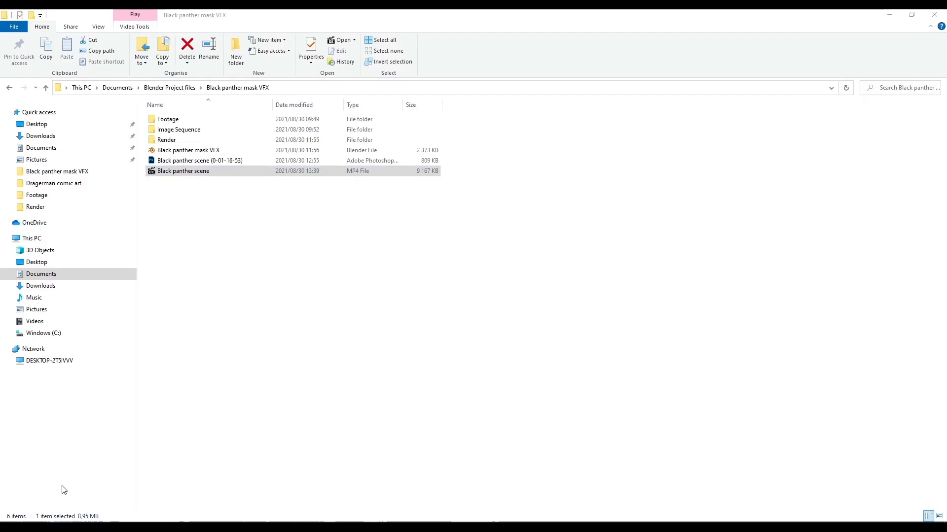
{"action": "double_click", "coordinate": [184, 173]}
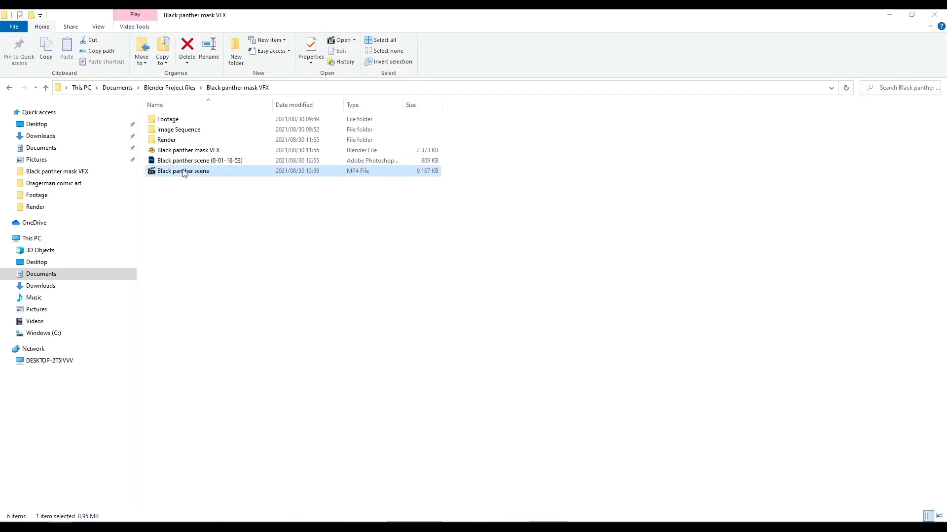
{"action": "double_click", "coordinate": [488, 250]}
{"action": "key", "text": "space"}
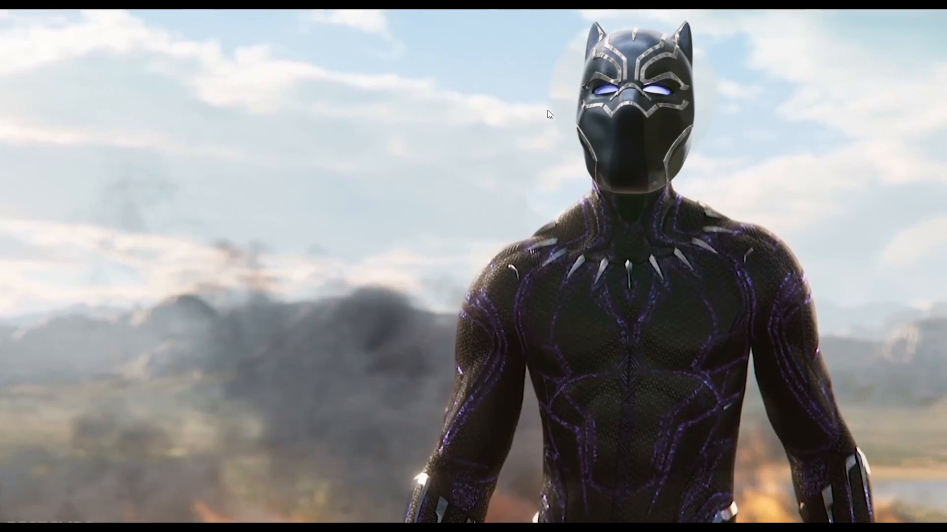
{"action": "left_click", "coordinate": [460, 182]}
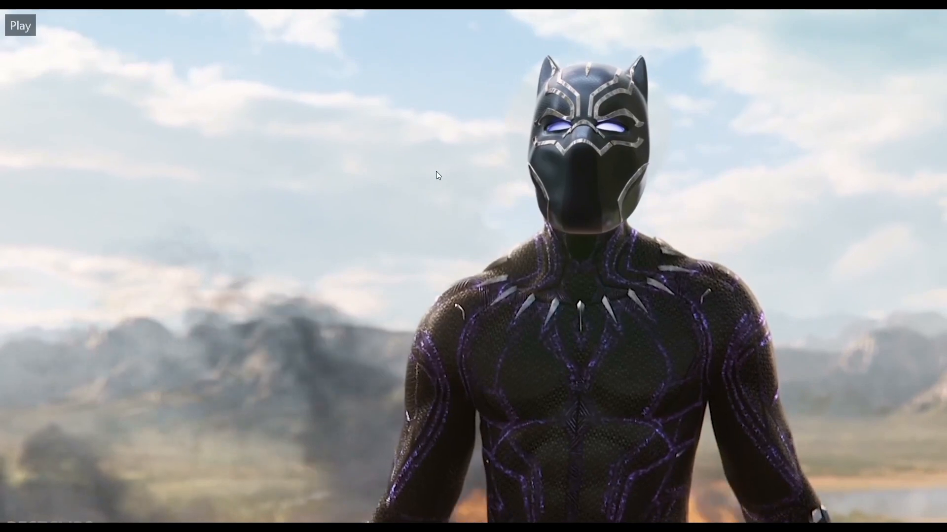
{"action": "scroll", "coordinate": [311, 210], "scroll_direction": "down", "scroll_amount": 1}
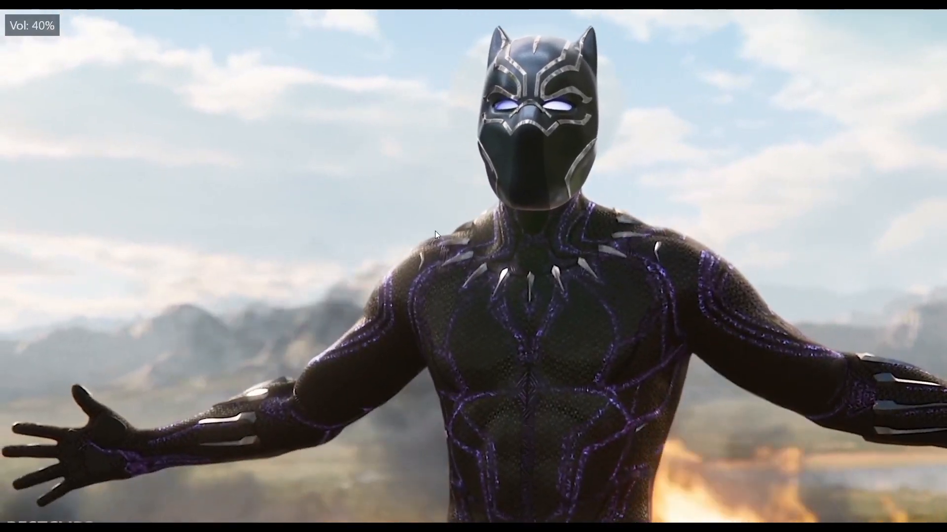
{"action": "double_click", "coordinate": [642, 253]}
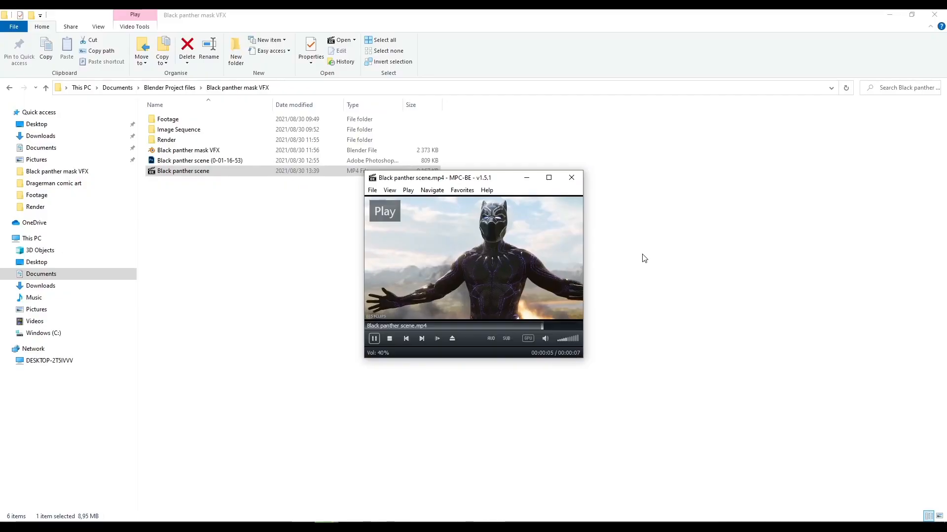
{"action": "left_click", "coordinate": [571, 176]}
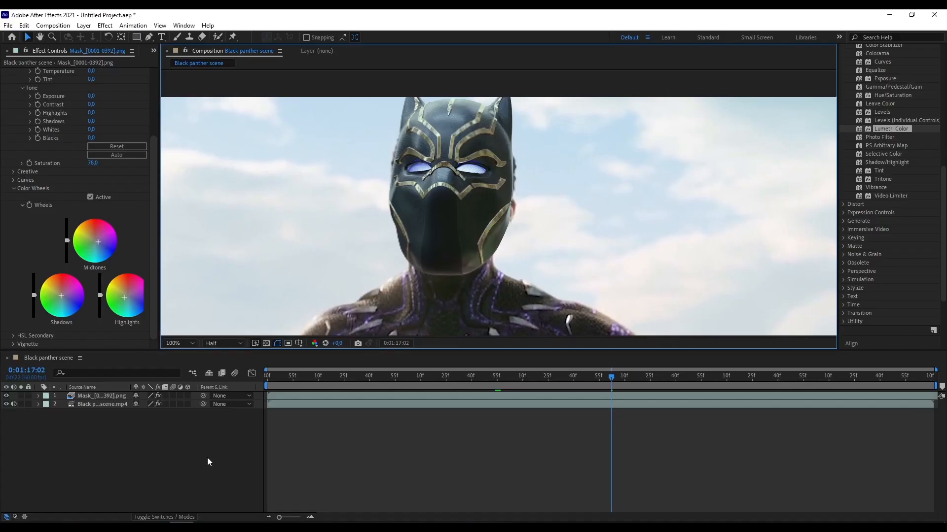
- Close the effect settings in After Effects and enable motion blur for the Mask_[0001-0392].png layer
{"action": "scroll", "coordinate": [489, 237], "scroll_direction": "down", "scroll_amount": 3}
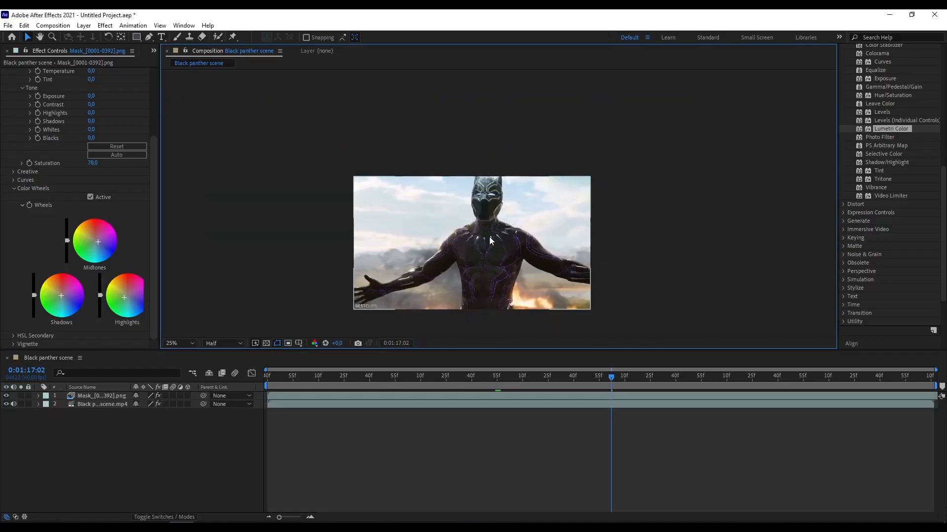
{"action": "left_click", "coordinate": [7, 51]}
{"action": "left_click", "coordinate": [95, 397]}
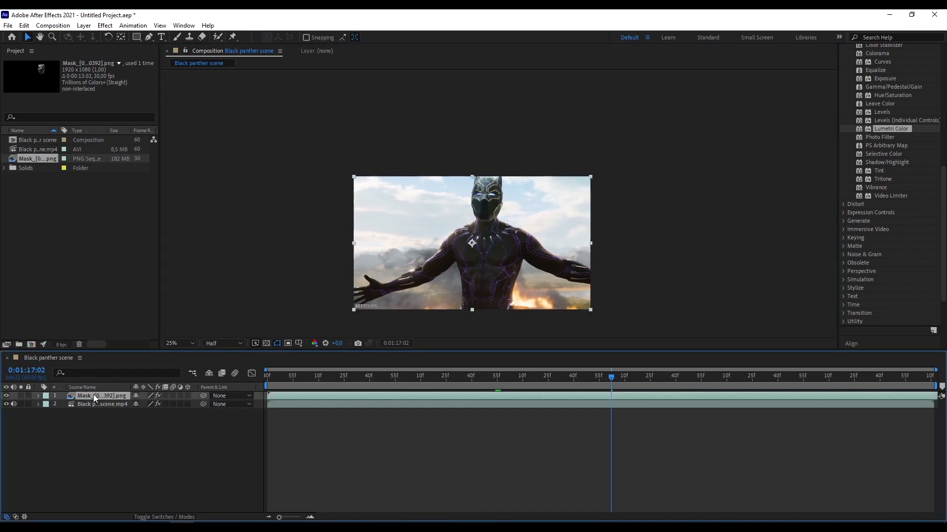
{"action": "scroll", "coordinate": [481, 265], "scroll_direction": "up", "scroll_amount": 2}
{"action": "left_click_drag", "start_coordinate": [422, 281], "coordinate": [428, 187]}
{"action": "key", "text": "v"}
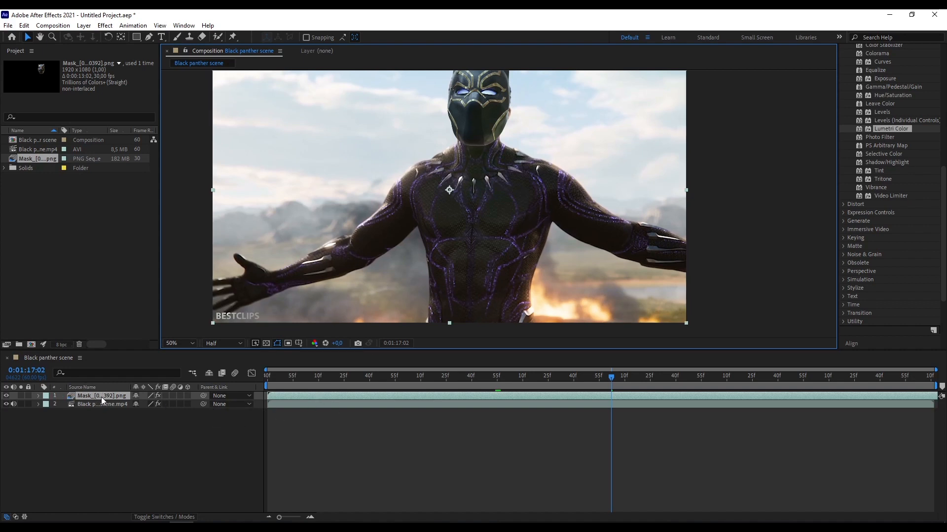
{"action": "left_click", "coordinate": [173, 396]}
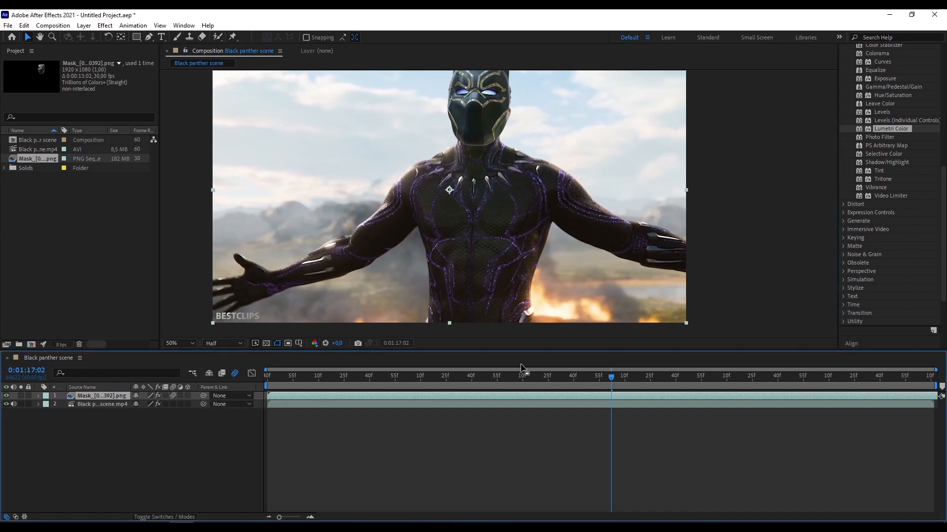